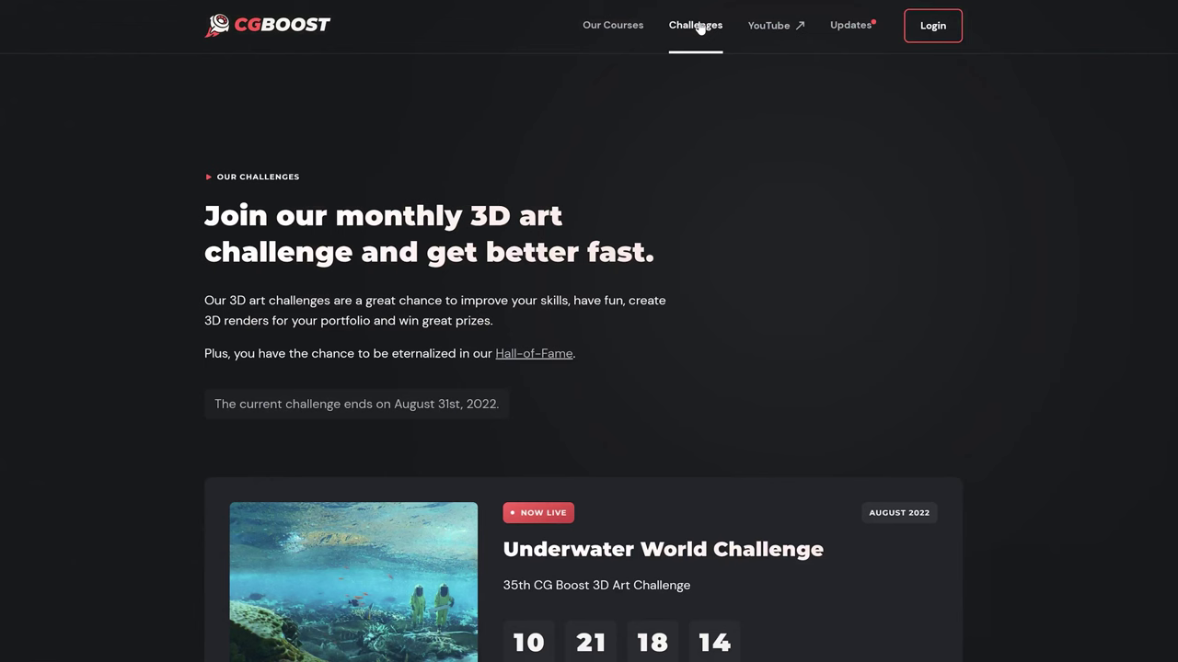
scroll(845, 171, "down", 3)
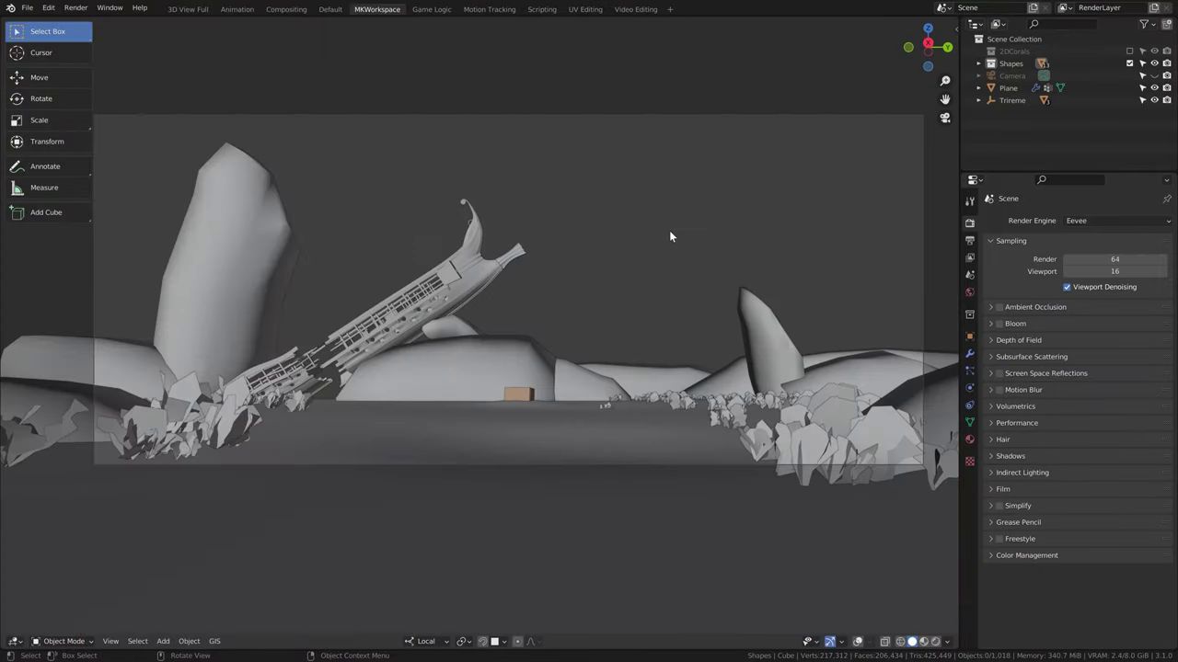
Switch the viewport to rendered shading and enable Ambient Occlusion for the Eevee render engine.
left_click(936, 642)
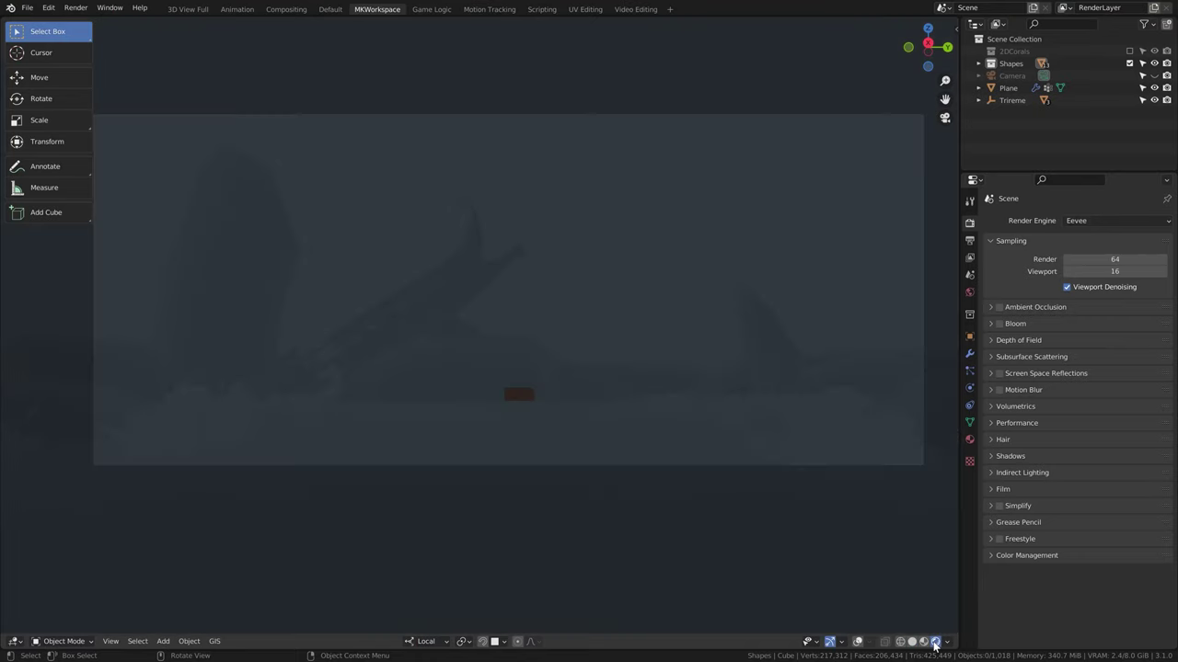
left_click(999, 307)
left_click(990, 307)
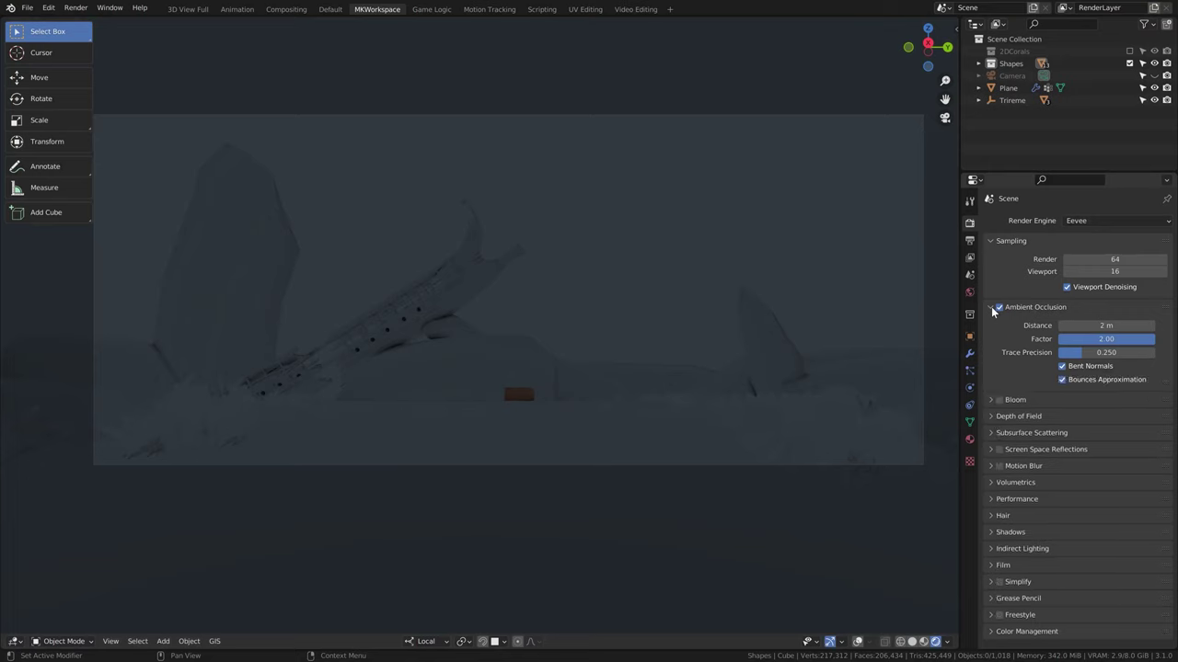
left_click(991, 307)
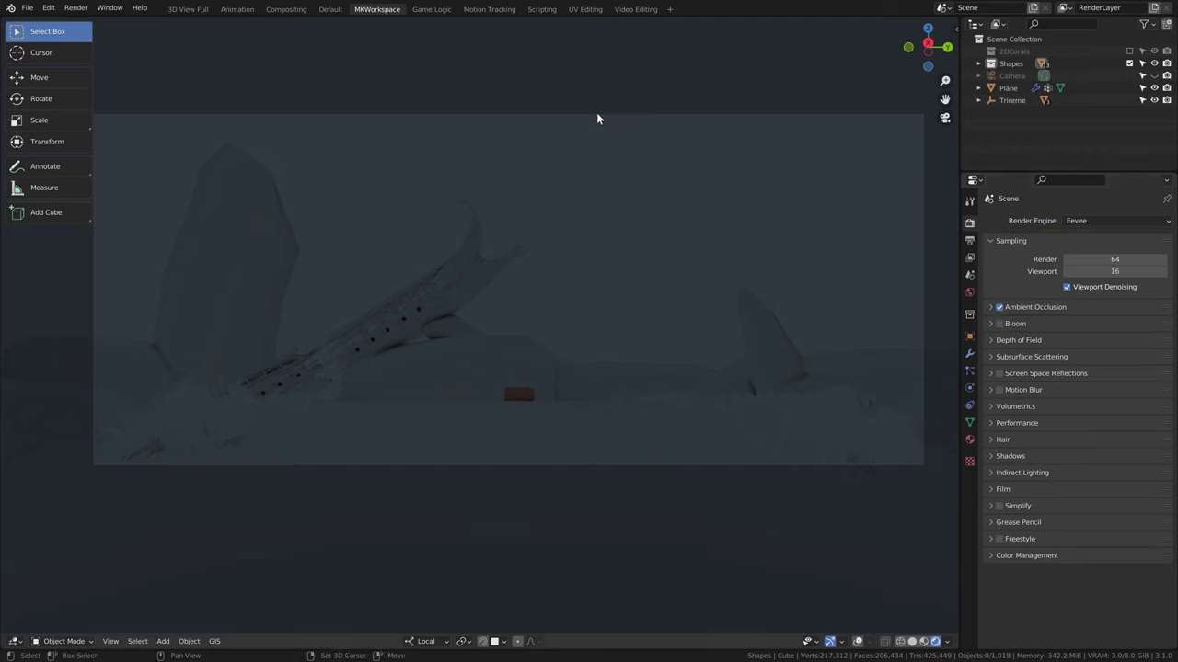
Add a large cube scaled to about 80 × 80 × 46 and move it about -63 m along X to enclose the scene.
key("shift+a")
mouse_move(596, 116)
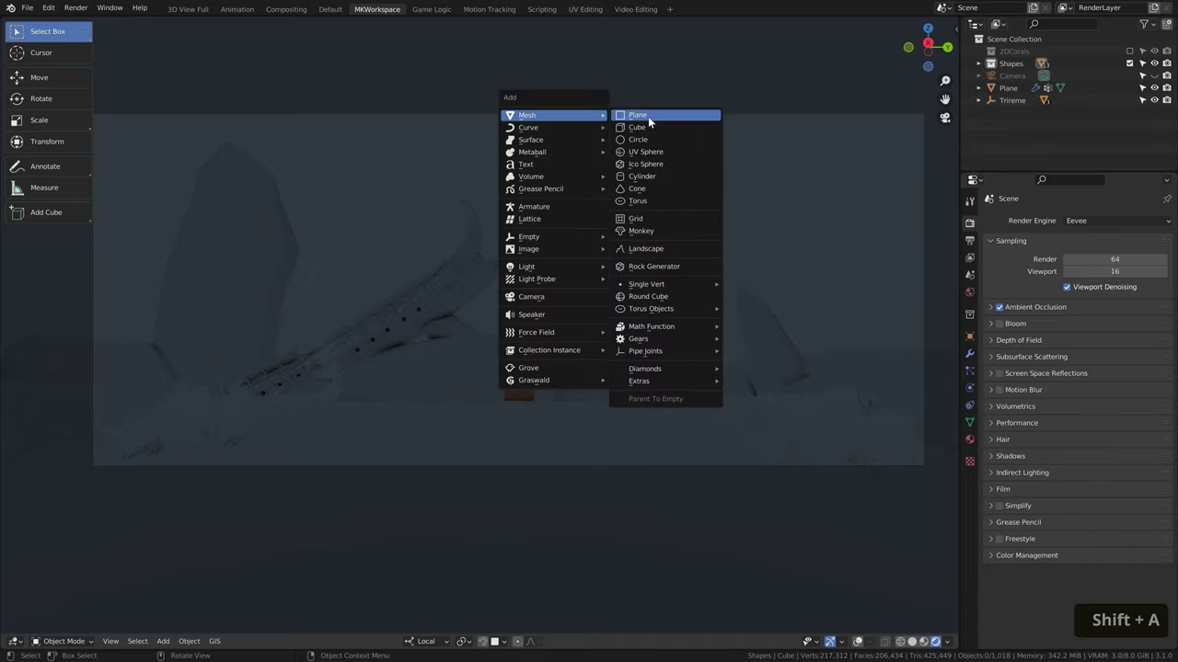
left_click(644, 126)
key("s")
key("z")
key("g")
key("x")
left_click(581, 578)
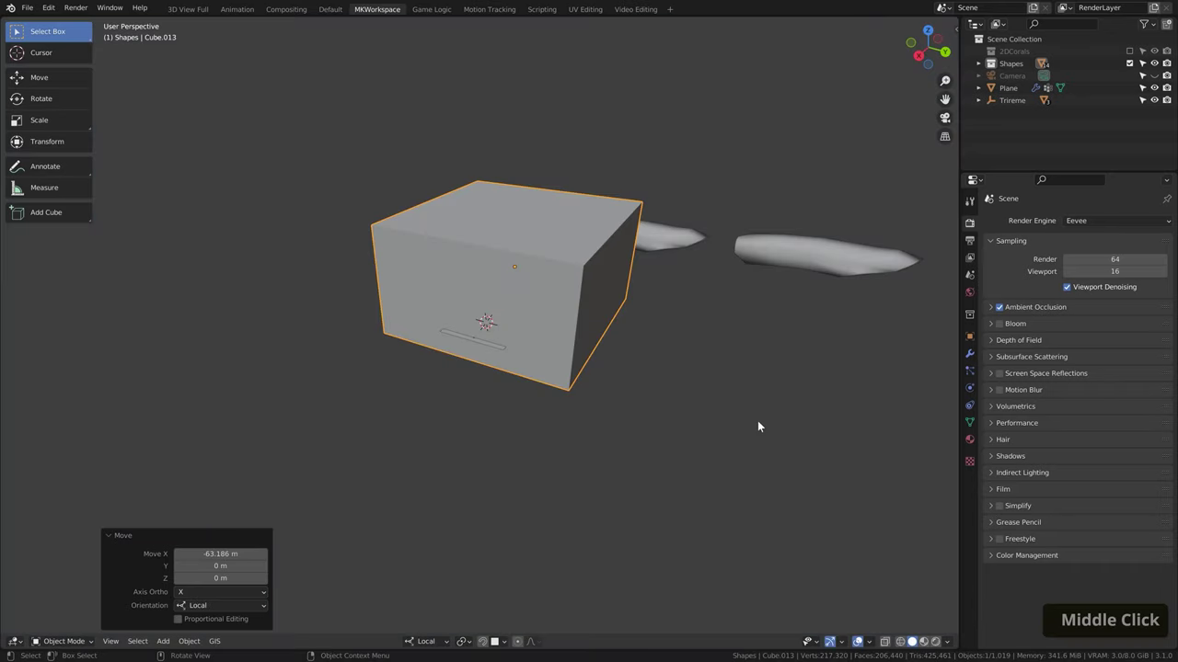
mouse_move(758, 420)
middle_mouse_down()
mouse_move(617, 384)
mouse_move(705, 399)
middle_mouse_up()
key("KP_0")
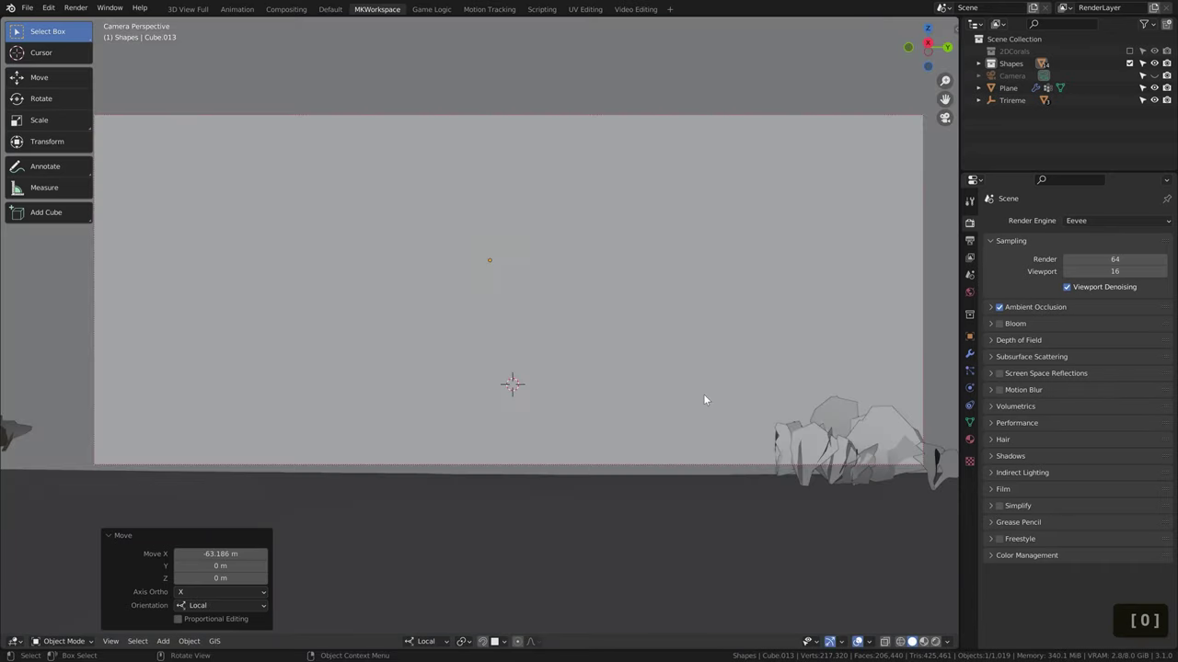
Set the enclosing cube's viewport display type to Wire.
left_click(969, 336)
scroll(1077, 515, "down", 6)
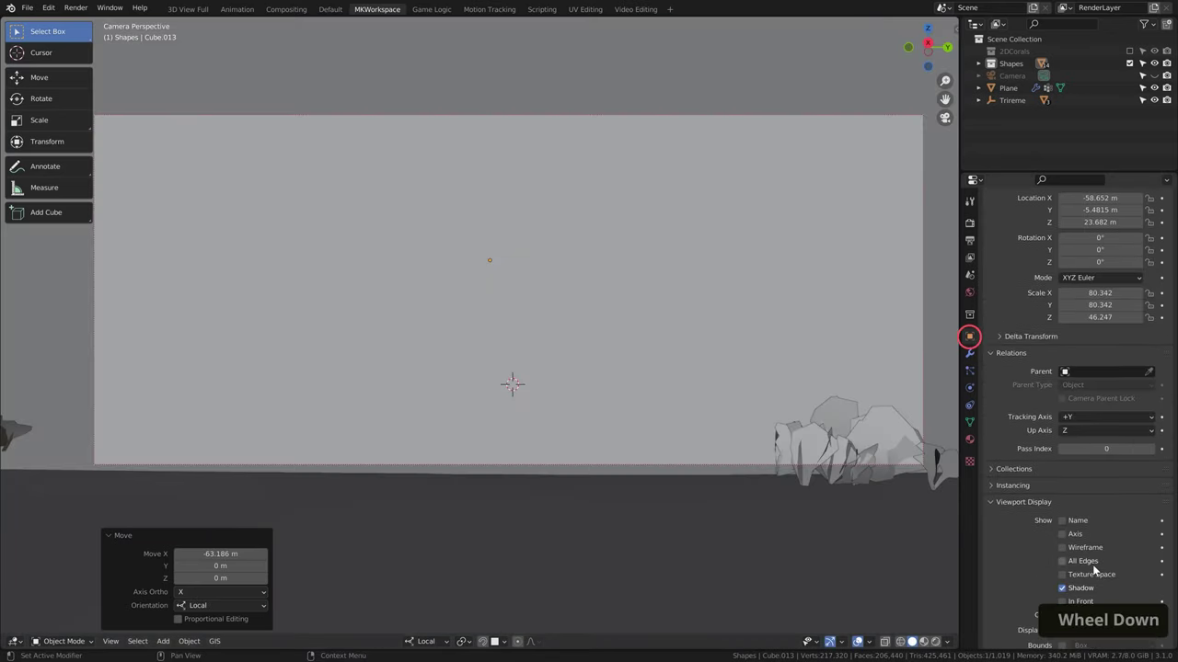
left_click(1087, 550)
left_click(1086, 585)
Open a Shader Editor below the viewport and give the cube a new material with only a Principled Volume feeding the output's Volume.
left_click_drag(5, 633, 85, 363)
left_click(15, 641)
left_click(46, 602)
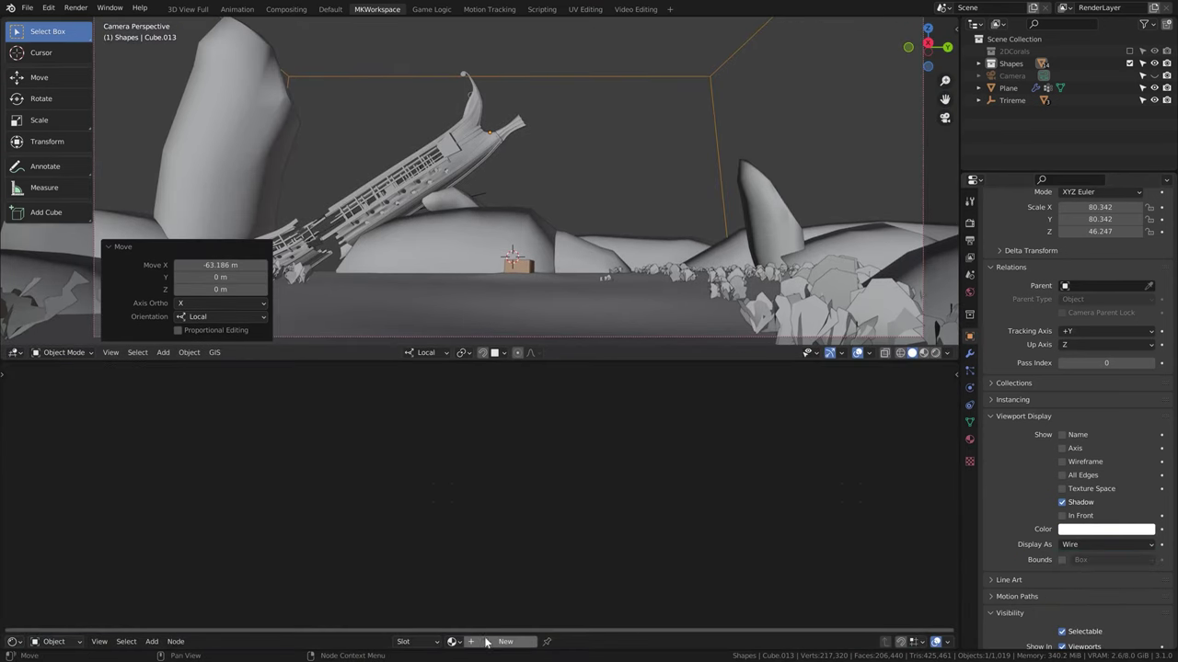
key("shift+a")
type("princ")
left_click(394, 484)
left_click(325, 439)
left_click_drag(388, 412, 597, 494)
left_click(547, 468)
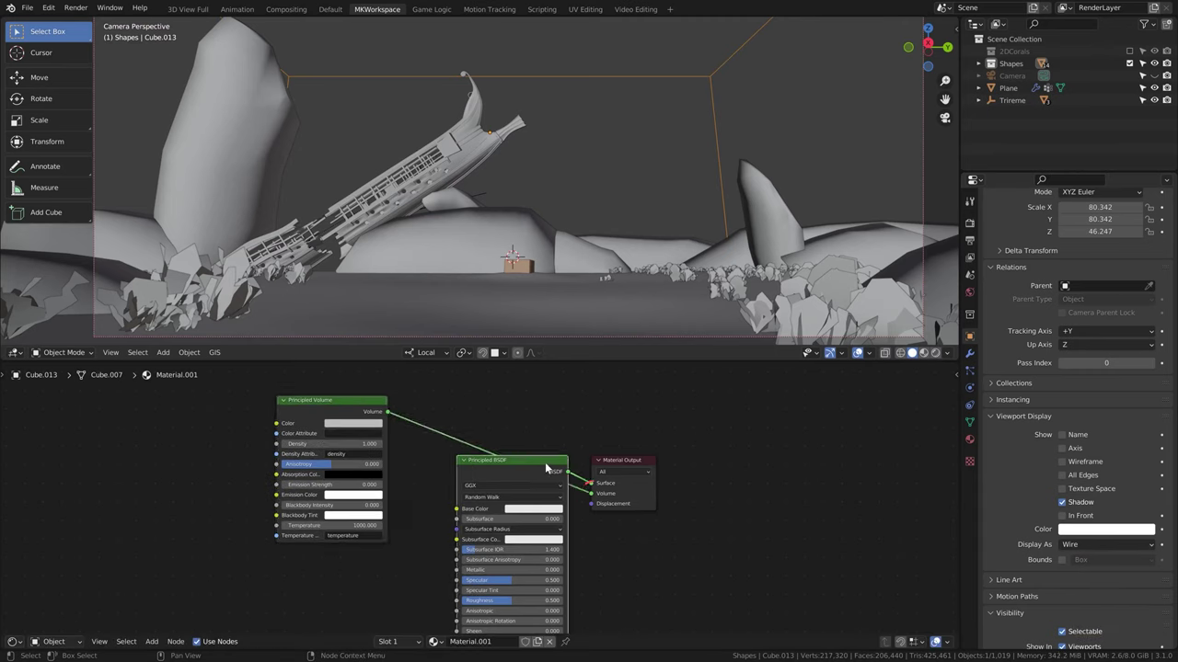
key("Delete")
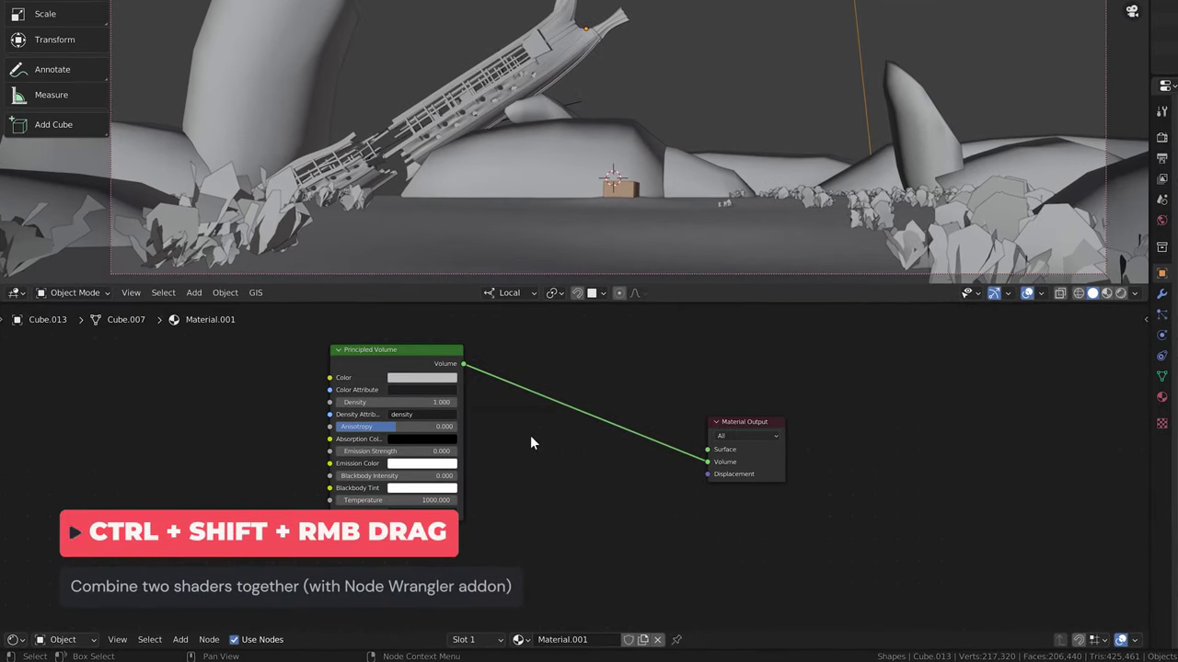
Add a Volume Absorption node and combine it with the Principled Volume through a Mix Shader feeding the output's Volume.
key("shift+a")
type("ans")
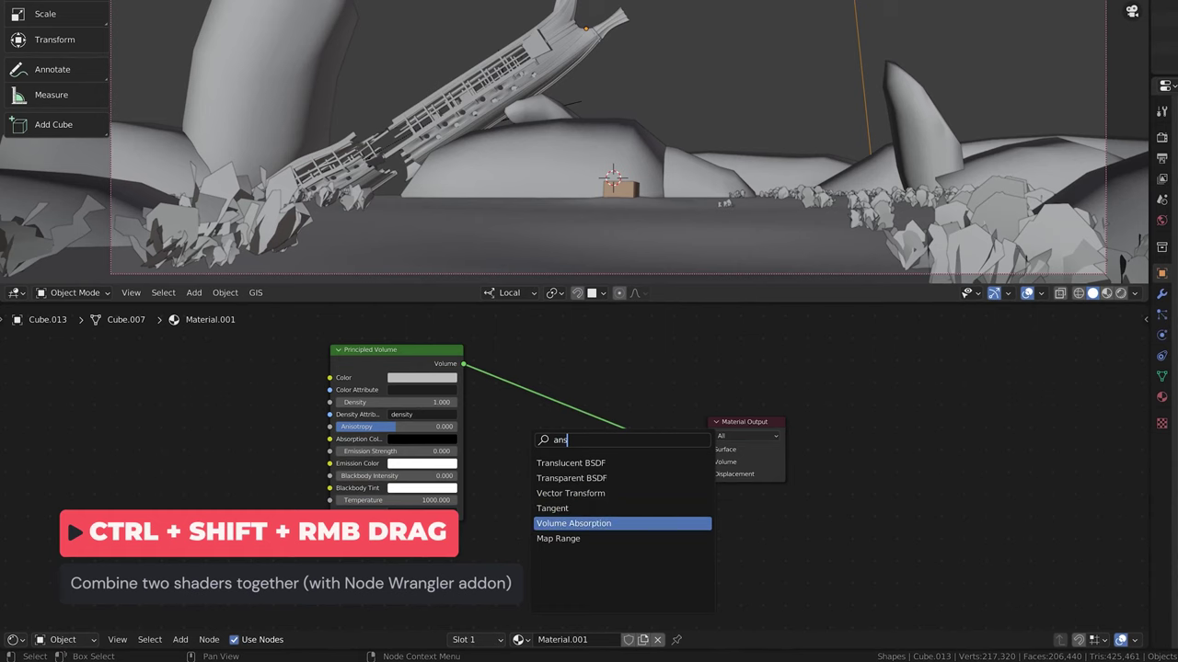
left_click(614, 521)
left_click(540, 572)
right_click_drag(425, 397, 525, 485, "ctrl+shift")
left_click(686, 411)
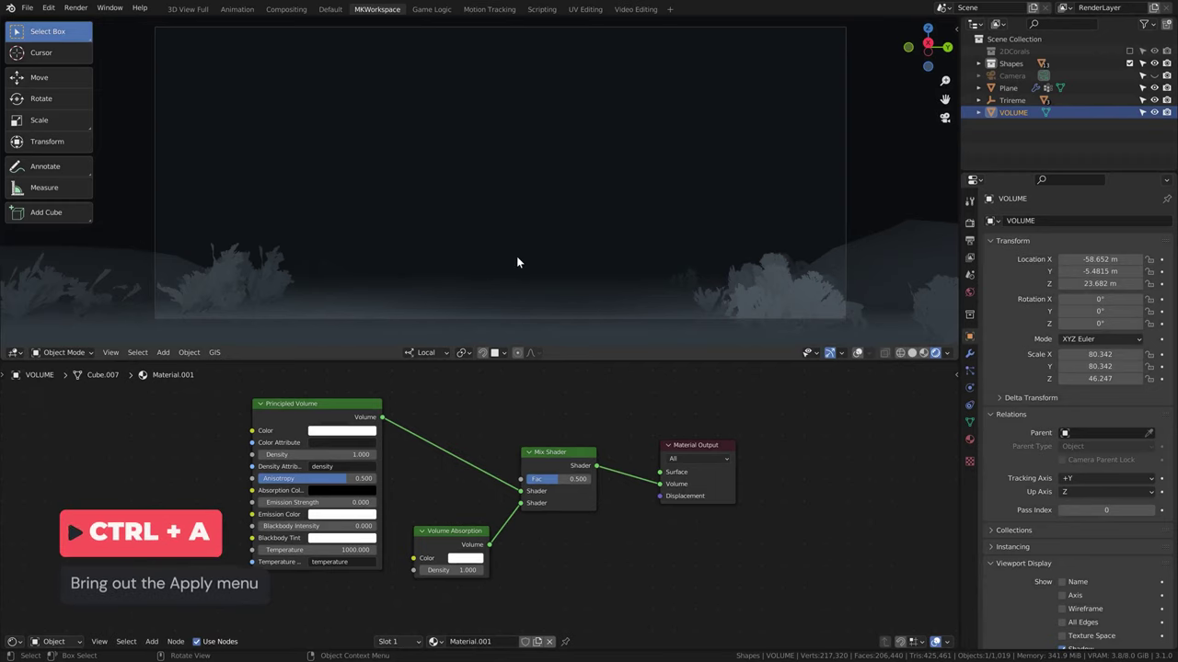
Apply all transforms to the VOLUME cube.
key("ctrl+a")
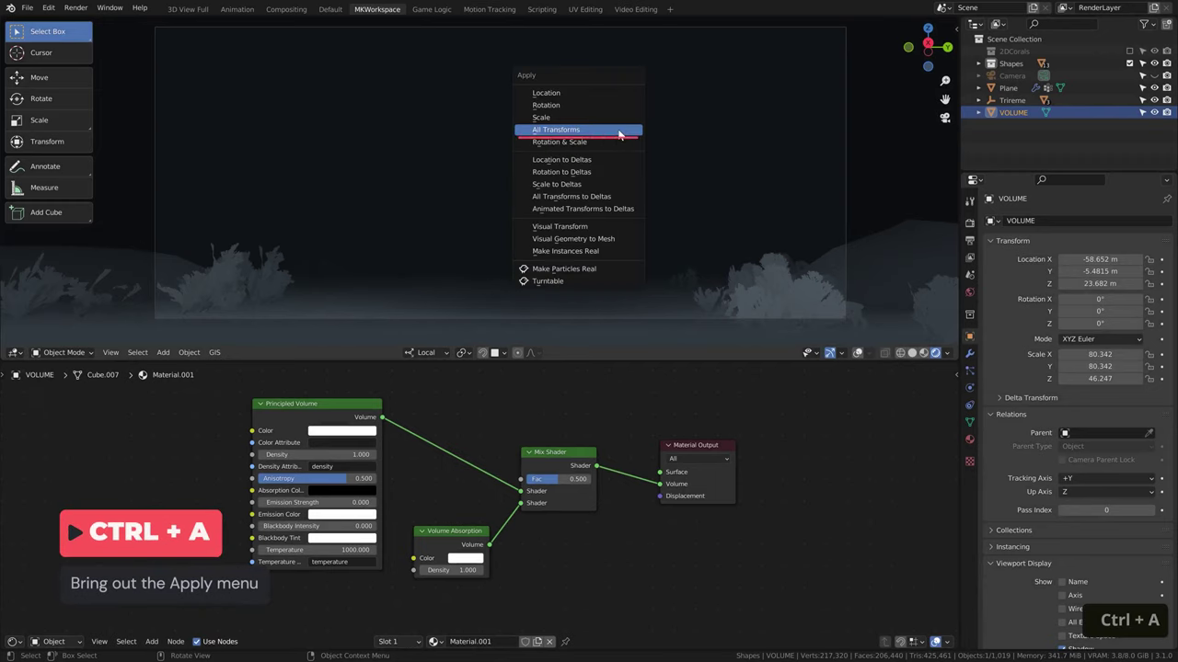
left_click(615, 136)
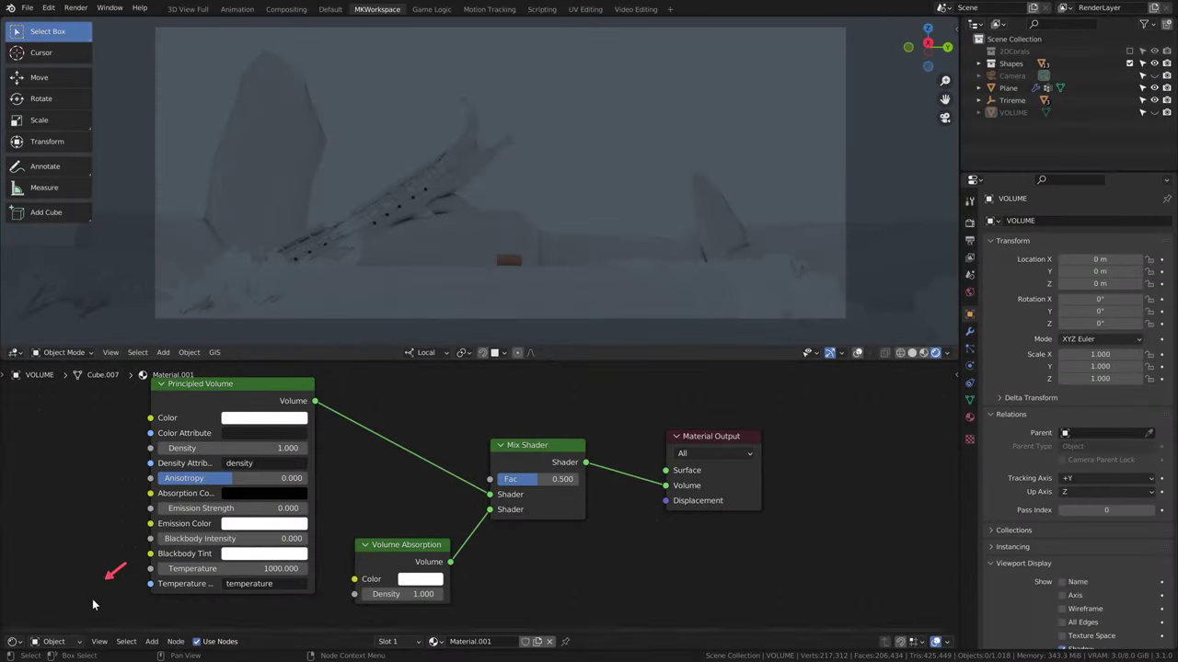
Try pasting the volume nodes into the World shader and connecting their Mix Shader to the World Output's Volume.
left_click(53, 641)
left_click(48, 621)
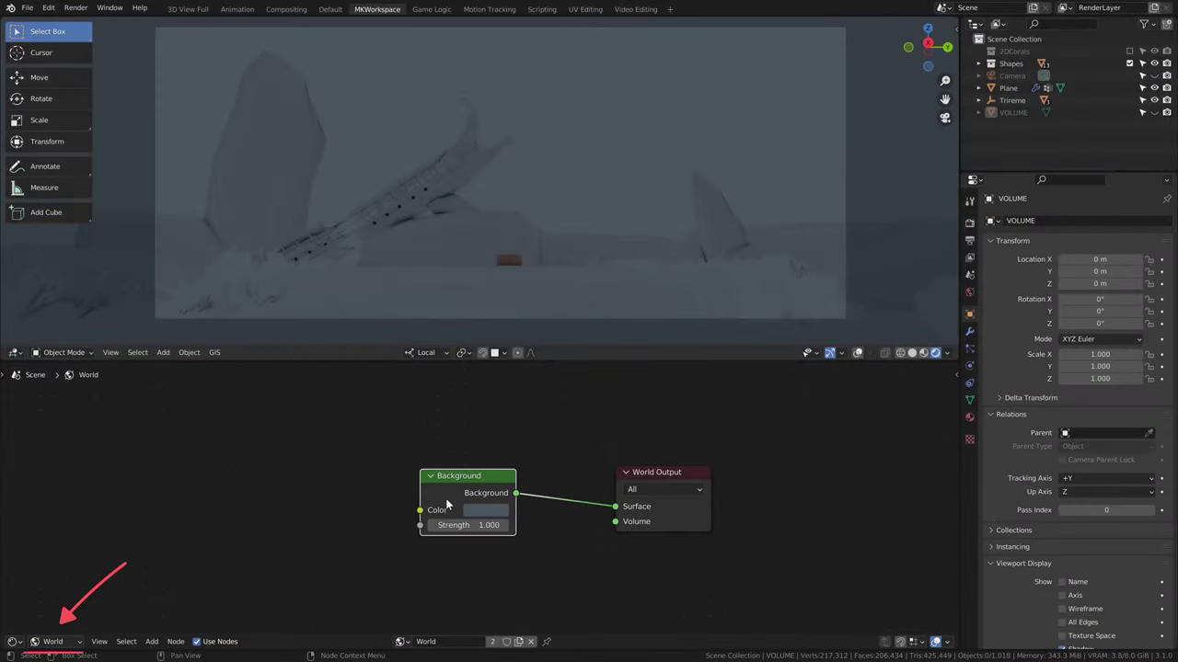
left_click_drag(448, 504, 448, 431)
middle_click(316, 469)
key("ctrl+v")
key("g")
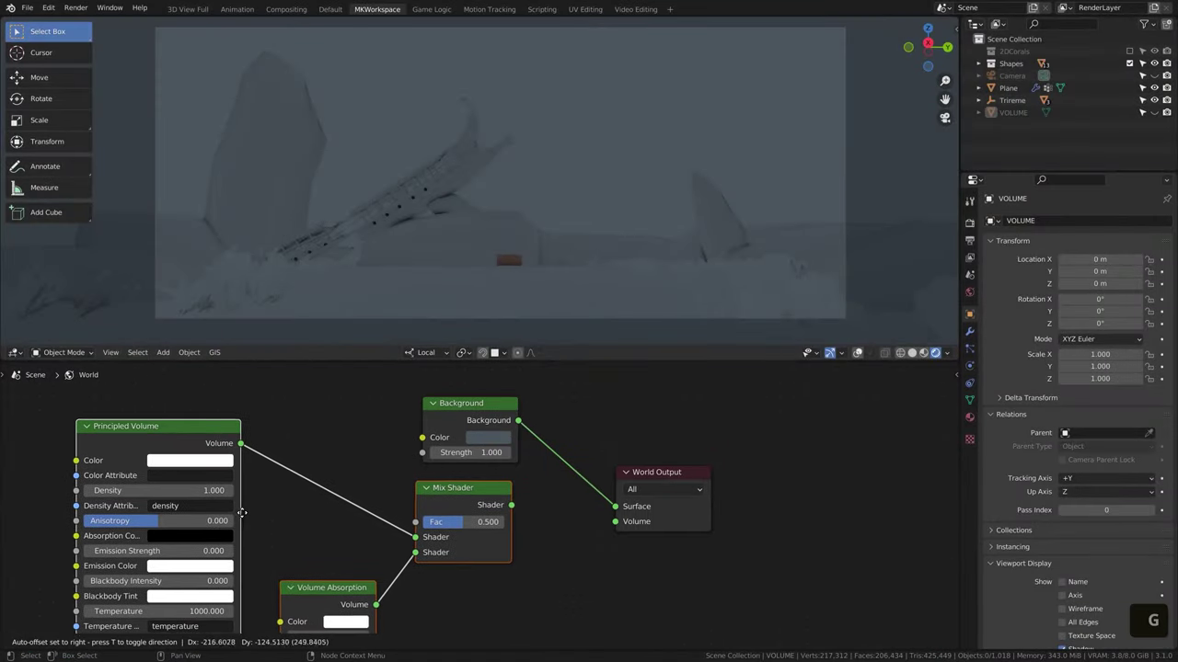
left_click(241, 512)
left_click_drag(513, 505, 615, 522)
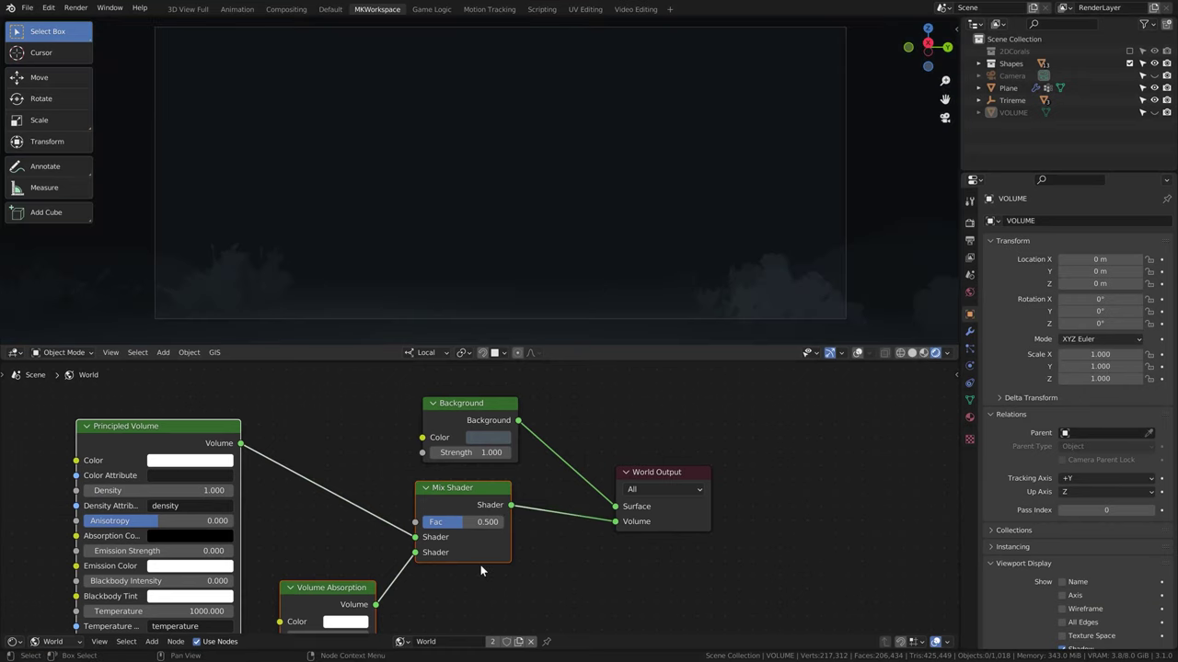
scroll(481, 566, "down", 1)
middle_click_drag(482, 556, 507, 522)
left_click_drag(237, 462, 184, 461)
key("ctrl+z")
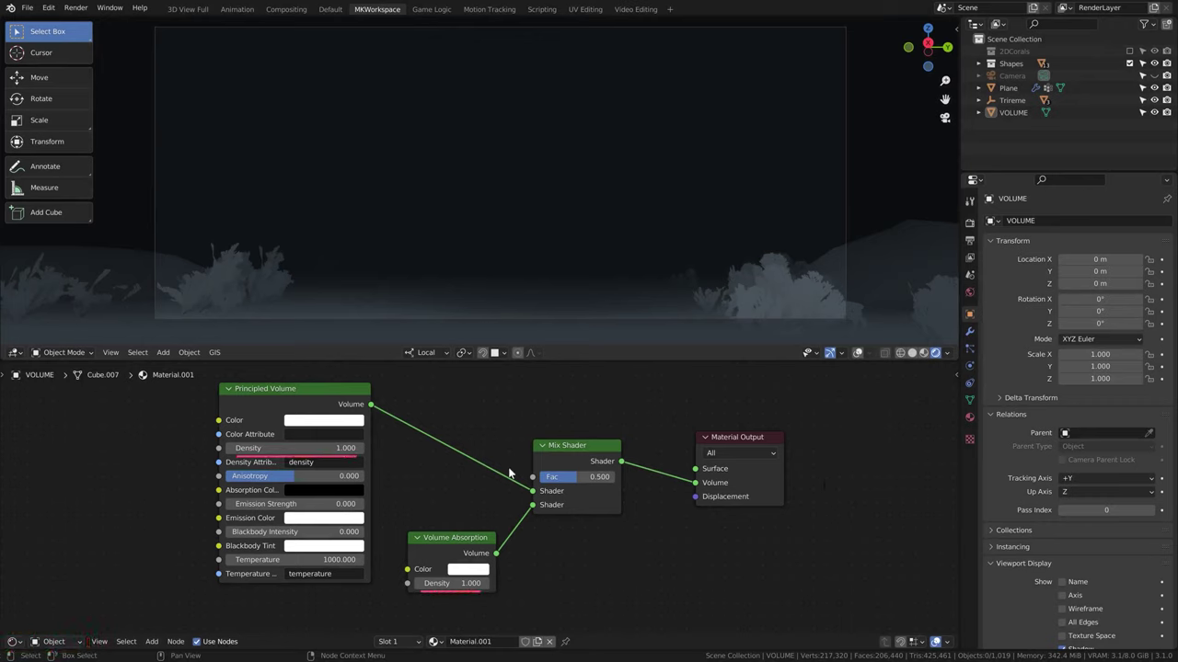
Set the density of both the Principled Volume and the Volume Absorption nodes to 0.02 in the VOLUME material.
key("Return")
type(".02")
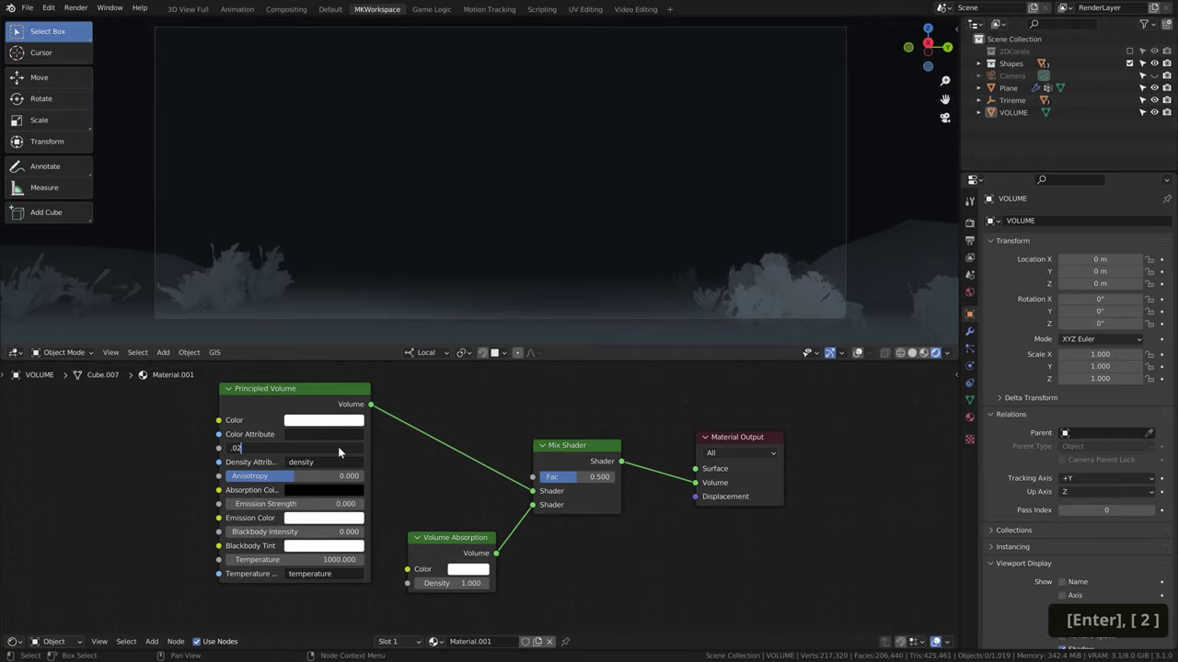
key("Return")
middle_click_drag(461, 589, 489, 525)
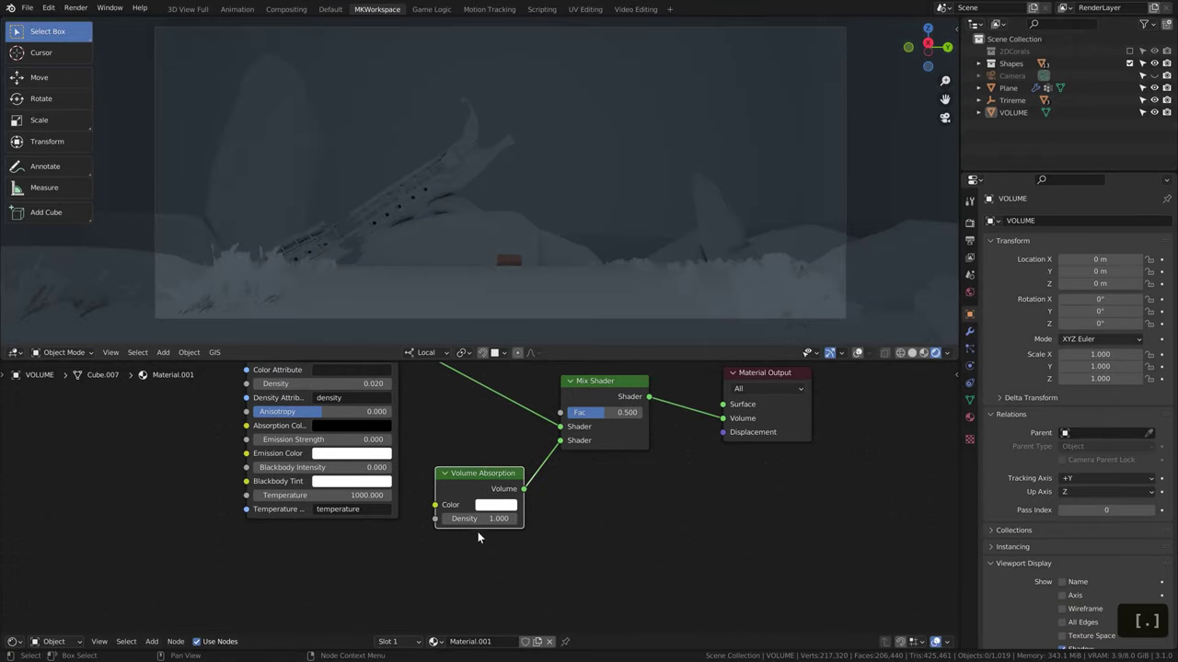
left_click(450, 584)
type(".02")
key("Return")
Set the Mix Shader's factor to 0.3.
middle_click_drag(604, 417, 599, 468)
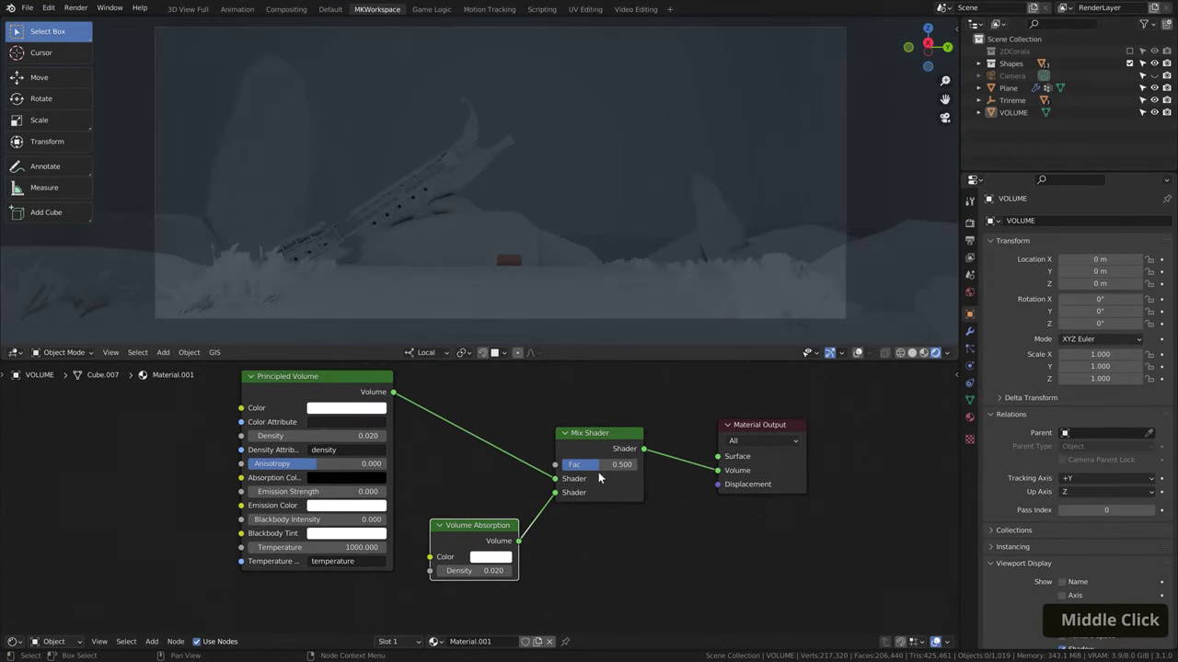
left_click(599, 465)
type(".3")
key("Return")
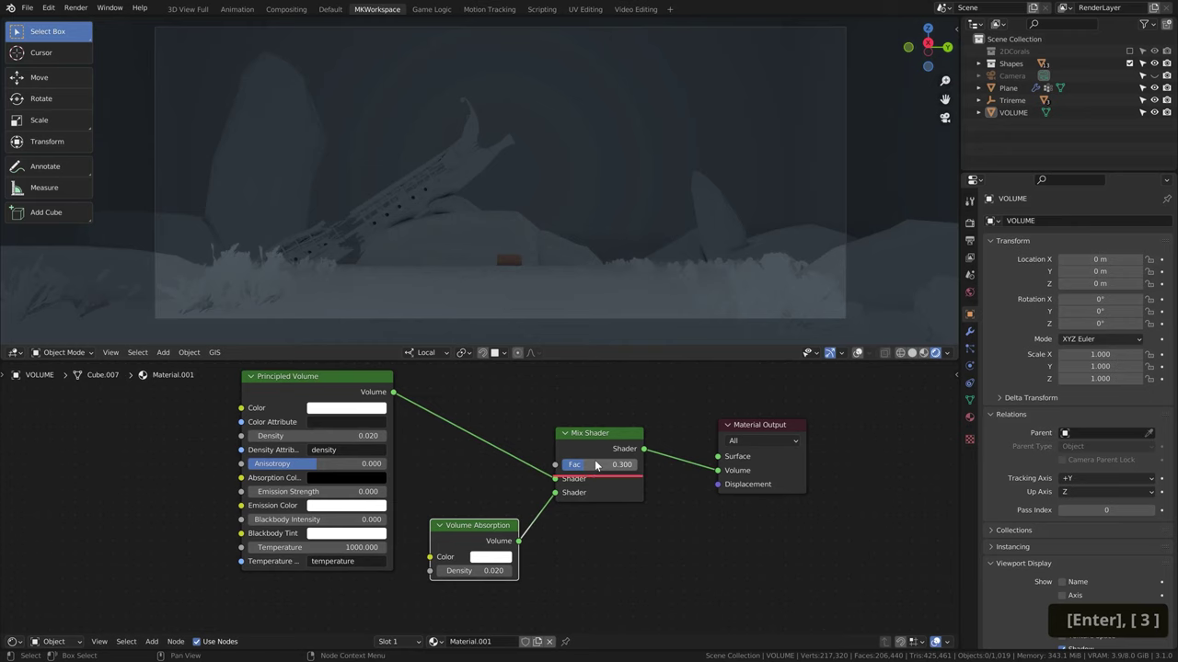
Set the Principled Volume's anisotropy to 0.5.
middle_click_drag(595, 466, 597, 486)
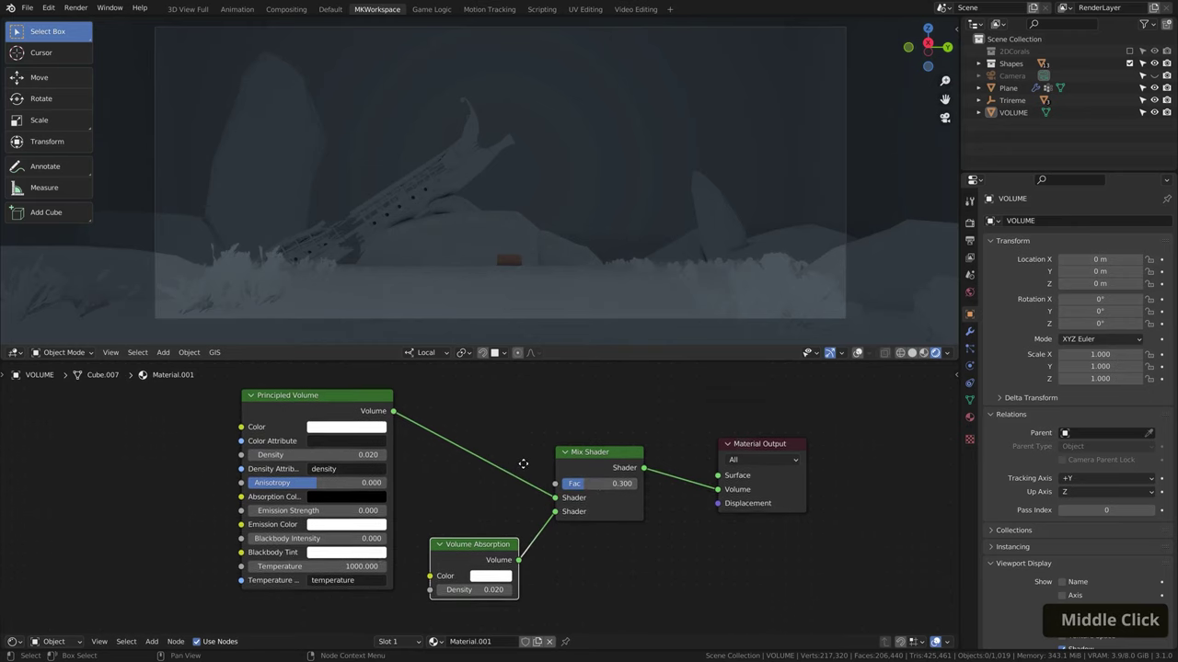
left_click(368, 486)
type(".5")
key("Return")
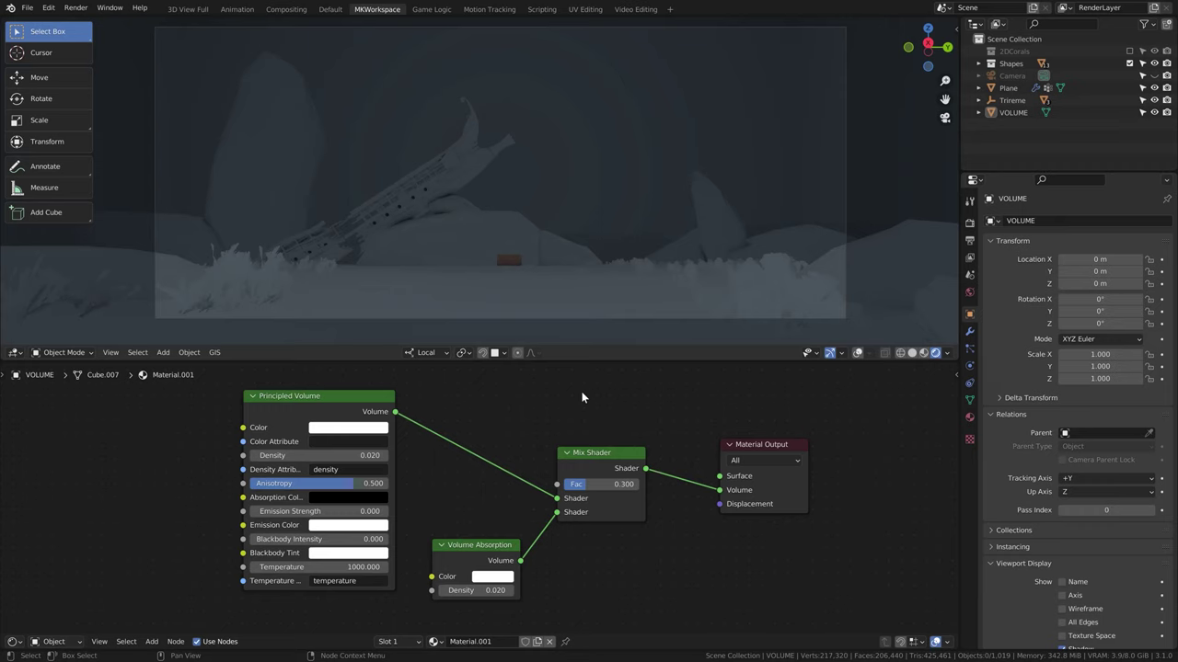
Add a spot light and raise it along Z above the scene.
key("shift+a")
mouse_move(599, 281)
left_click(671, 307)
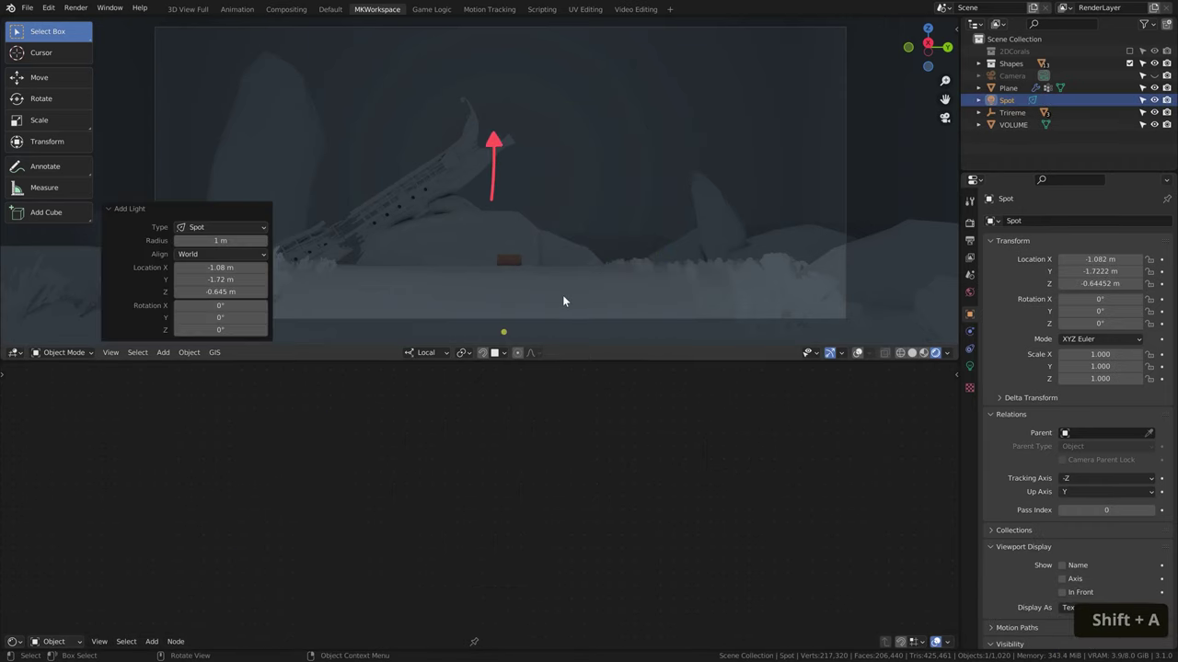
key("g")
key("z")
left_click(562, 77)
With overlays shown, raise the spot light about 20 m further along Z and scale it up by about 4.1.
left_click(858, 353)
scroll(530, 180, "down", 2)
key("g")
key("z")
left_click(525, 39)
key("s")
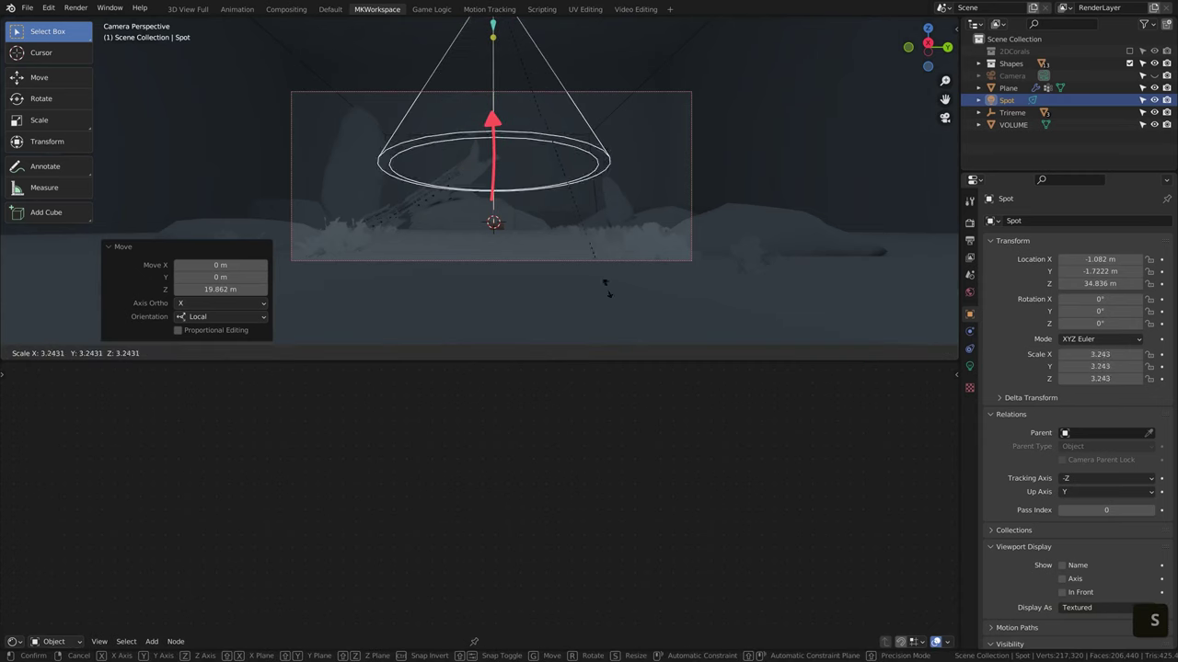
left_click(664, 354)
Set the spot light's power to 100000 W.
left_click(970, 366)
left_click(1069, 304)
left_click(1068, 305)
type("000 W")
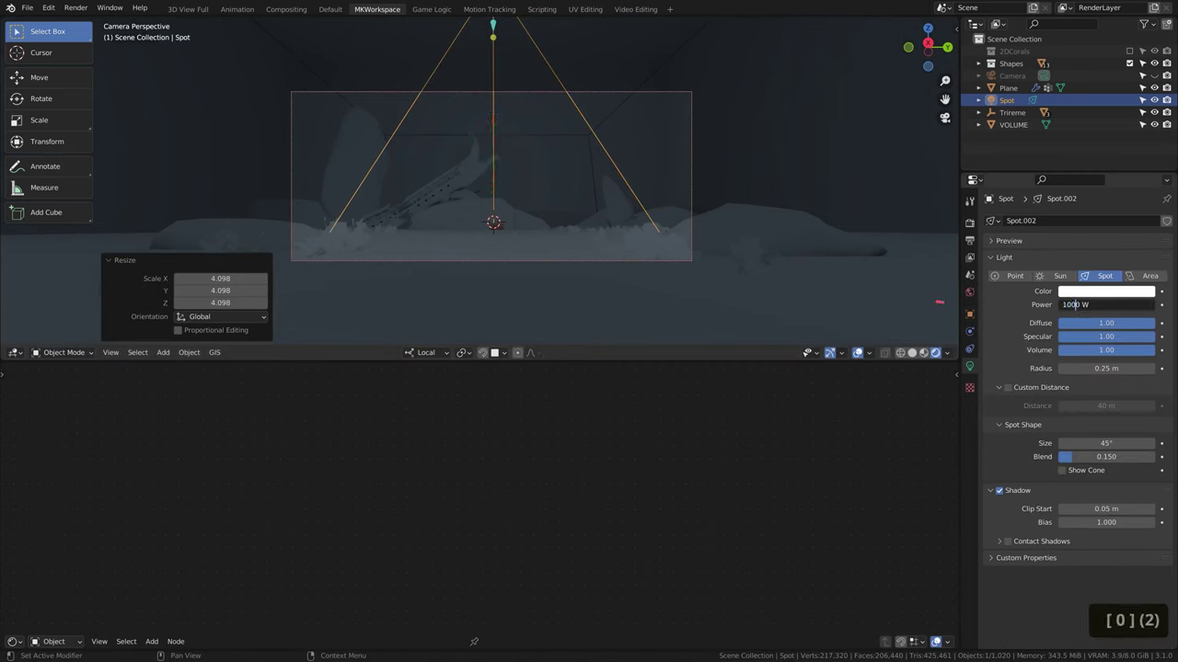
type("00")
key("Return")
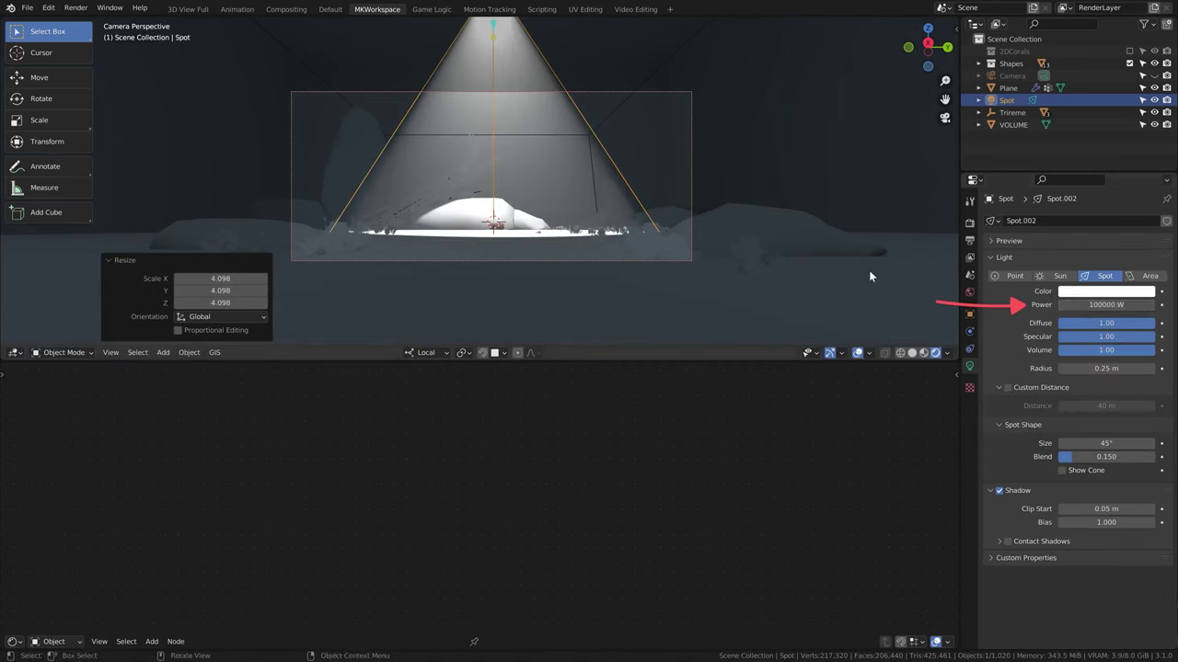
Move the spot light about -2.1 m along X.
key("g")
key("x")
left_click(678, 230)
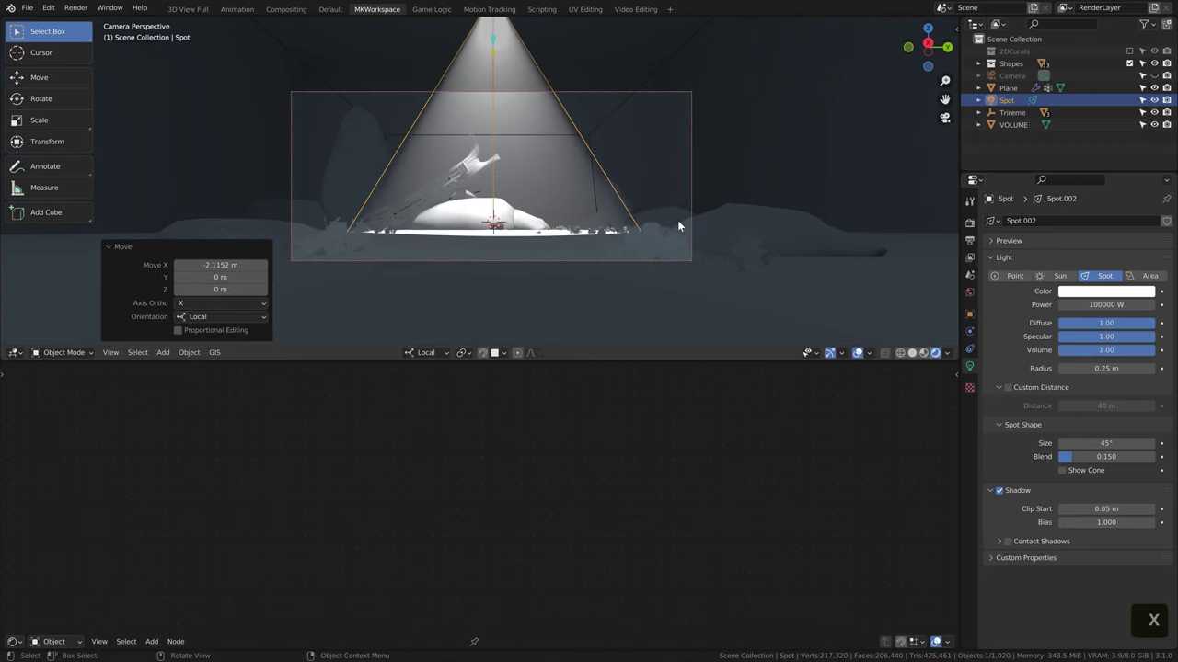
Set the spot light's power to 50000 W.
double_click(1106, 304)
key("Home")
key("Delete")
type("5")
key("End")
key("BackSpace")
key("Return")
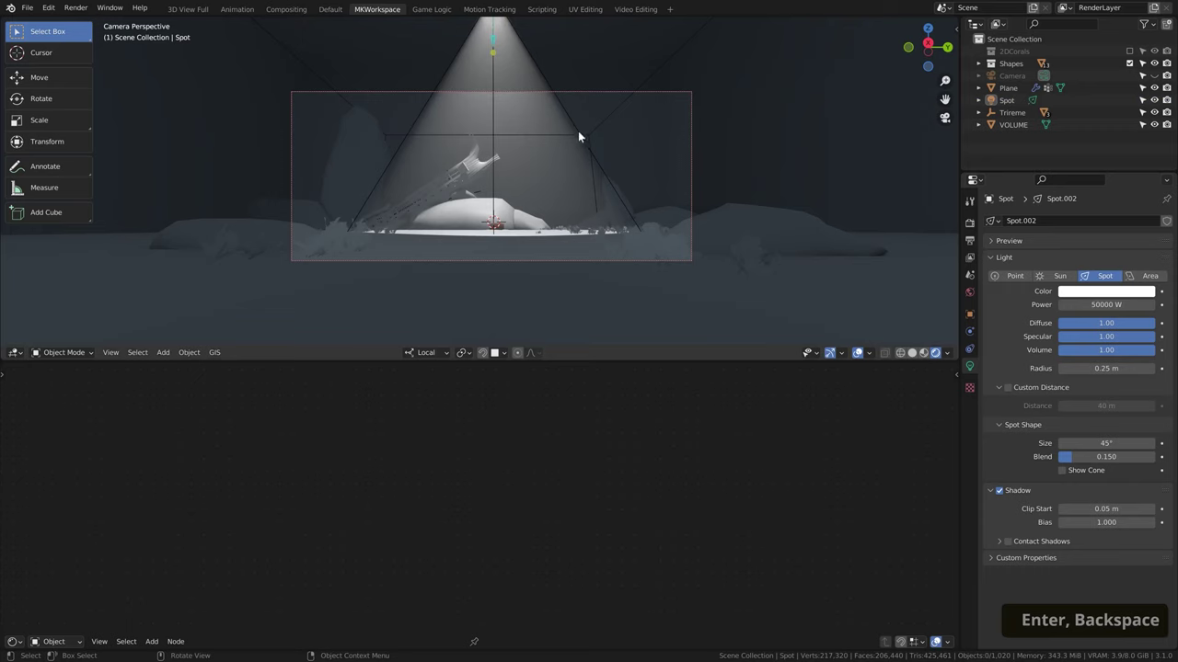
key("alt")
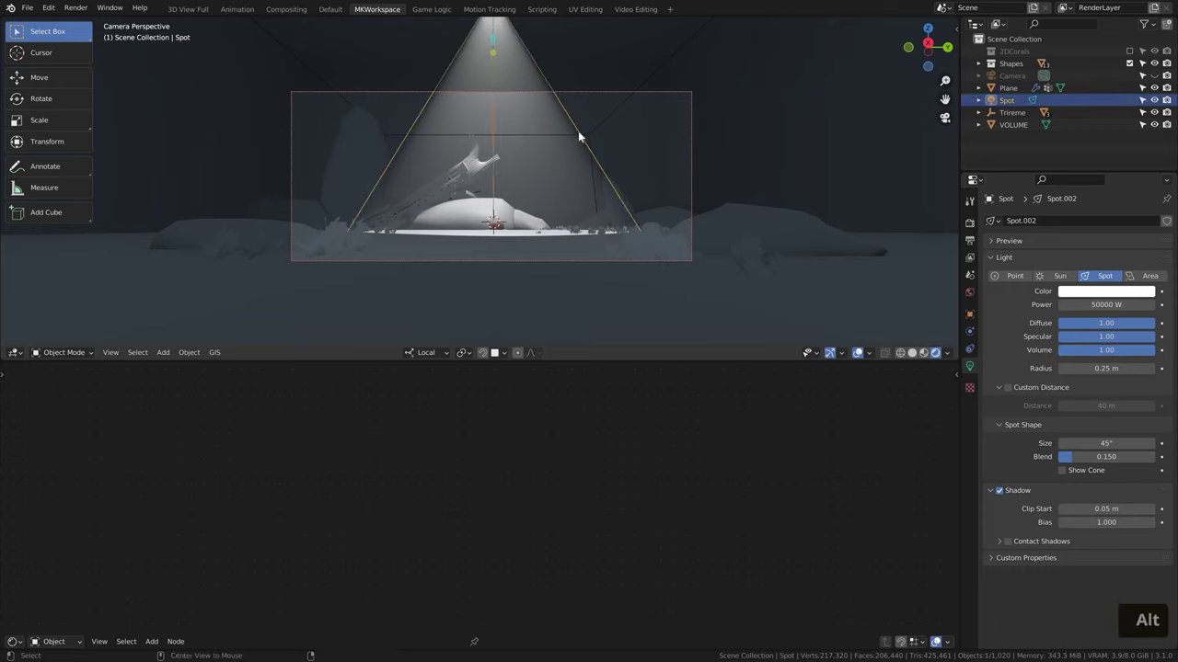
key("alt+F9")
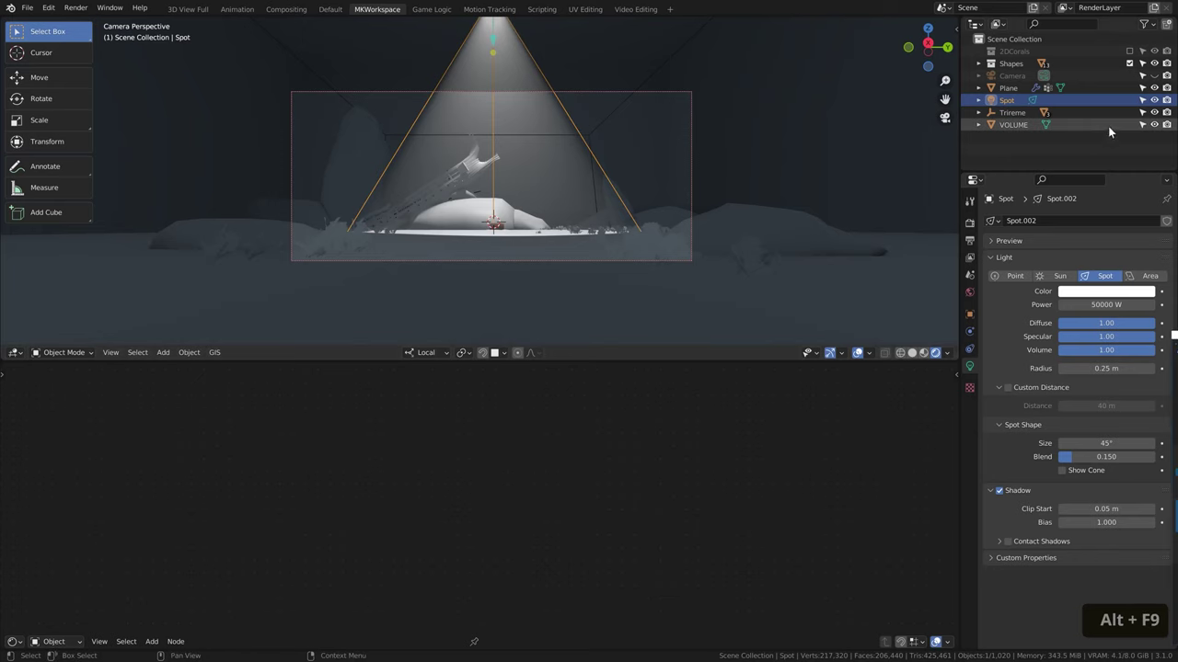
Set the Principled Volume color of the VOLUME cube's material to light blue with hue 0.541, saturation 0.814 and value 1.
left_click(1014, 126)
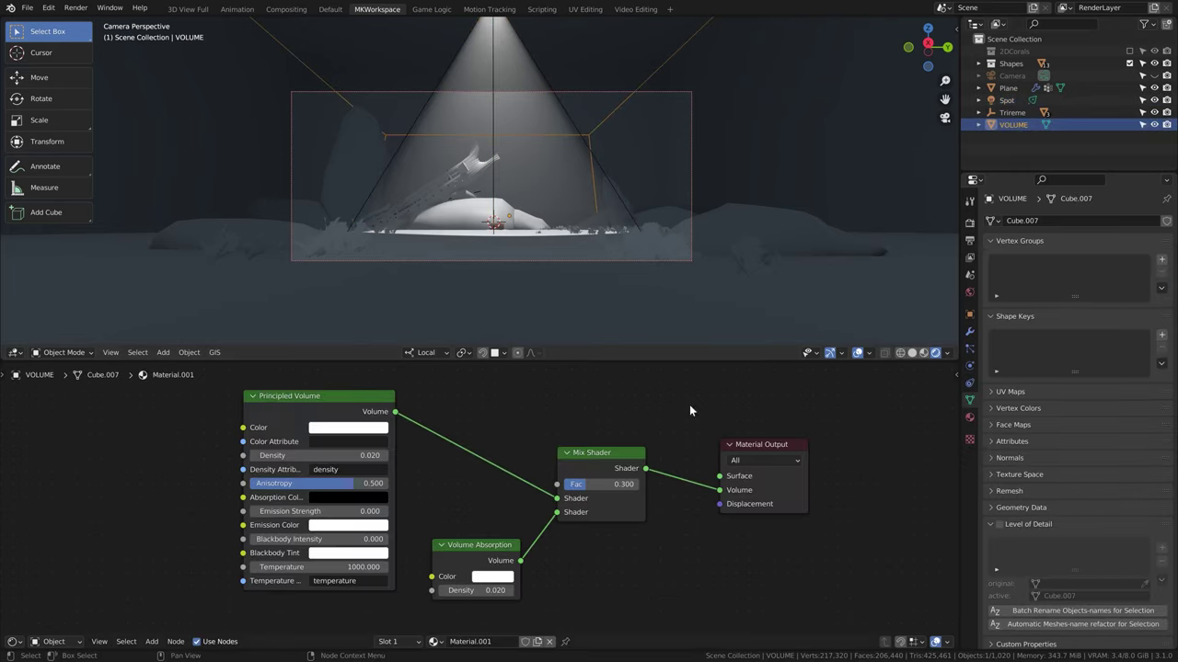
left_click(362, 429)
left_click(366, 271)
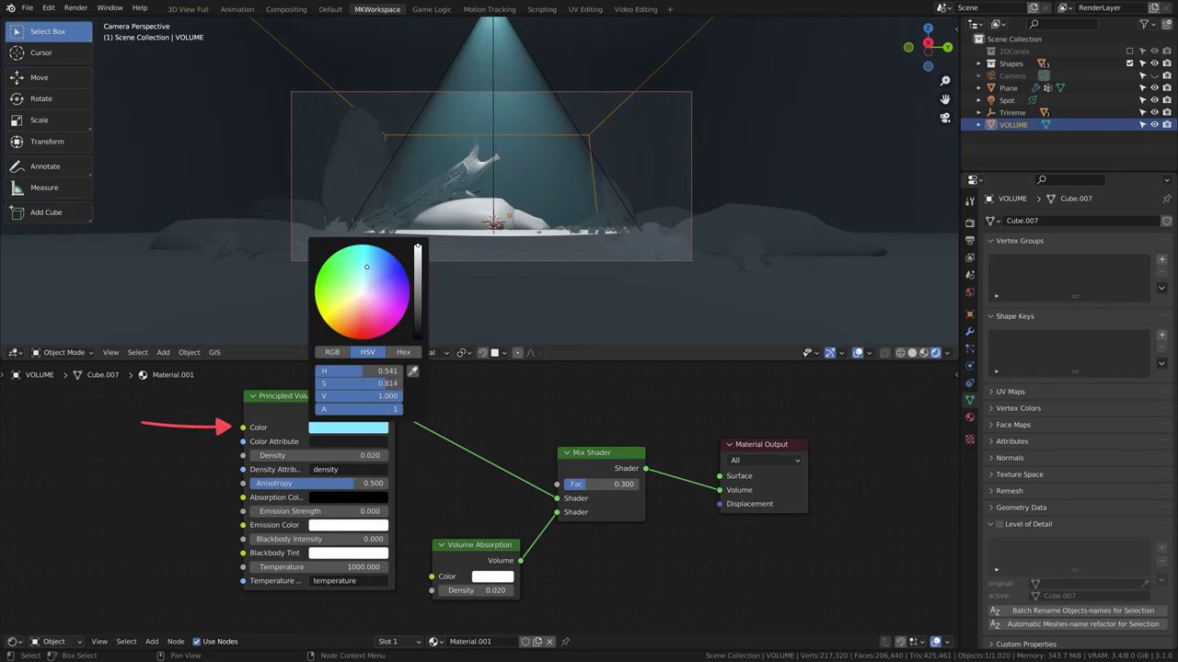
Set the Volume Absorption node's color in the VOLUME cube's material to light green.
left_click(493, 577)
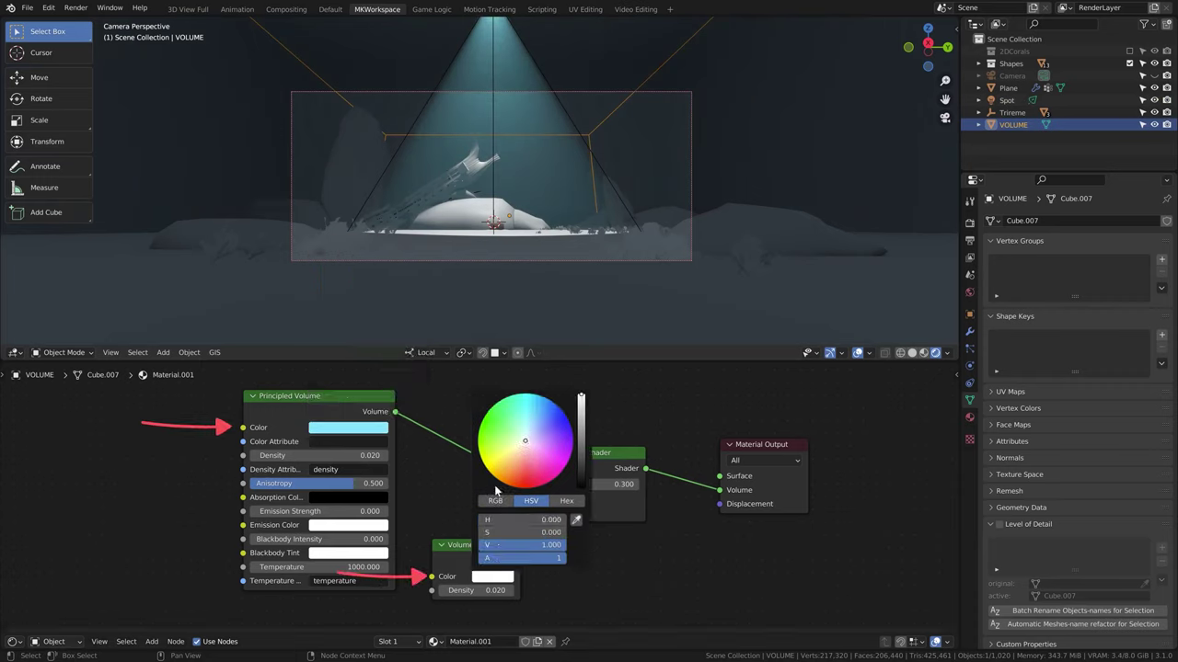
left_click(511, 422)
left_click_drag(512, 422, 513, 423)
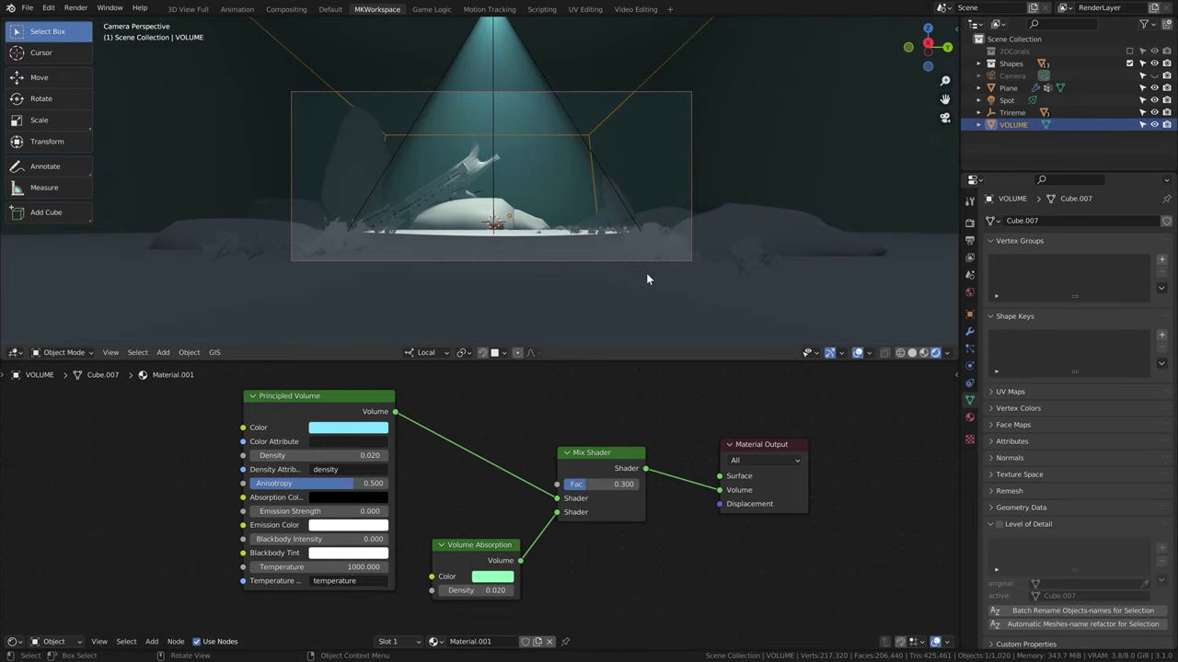
Set the spot light's color to light cyan with hue 0.523, saturation 0.610 and value 1.
left_click(1006, 99)
left_click(1128, 293)
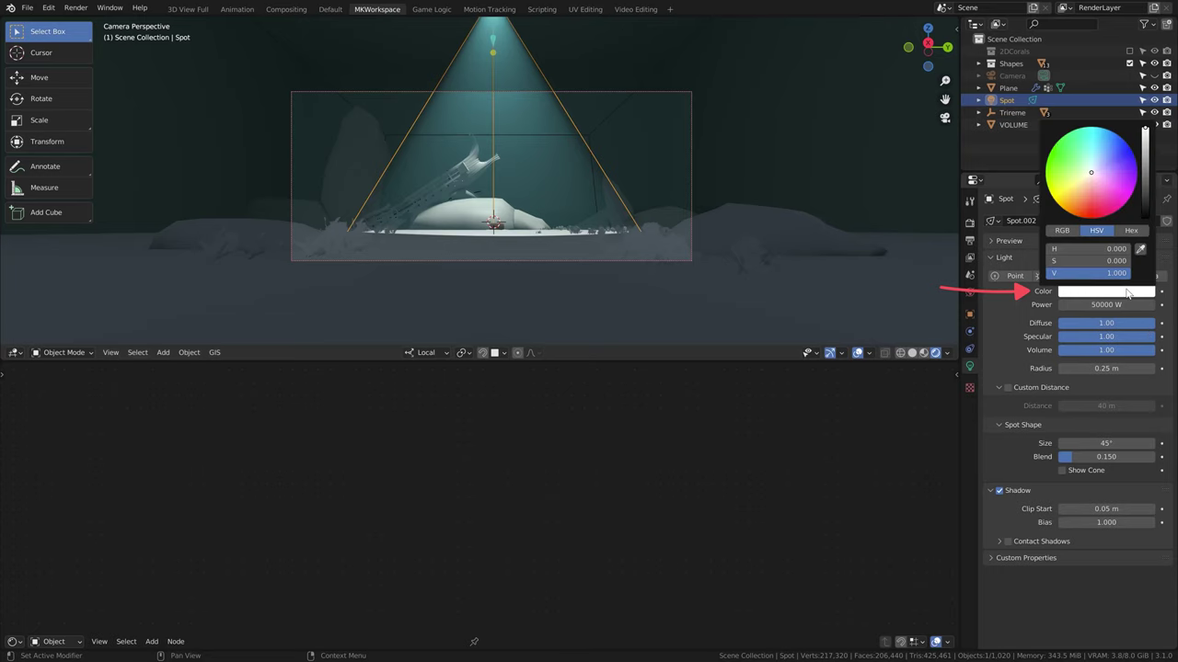
left_click(1093, 154)
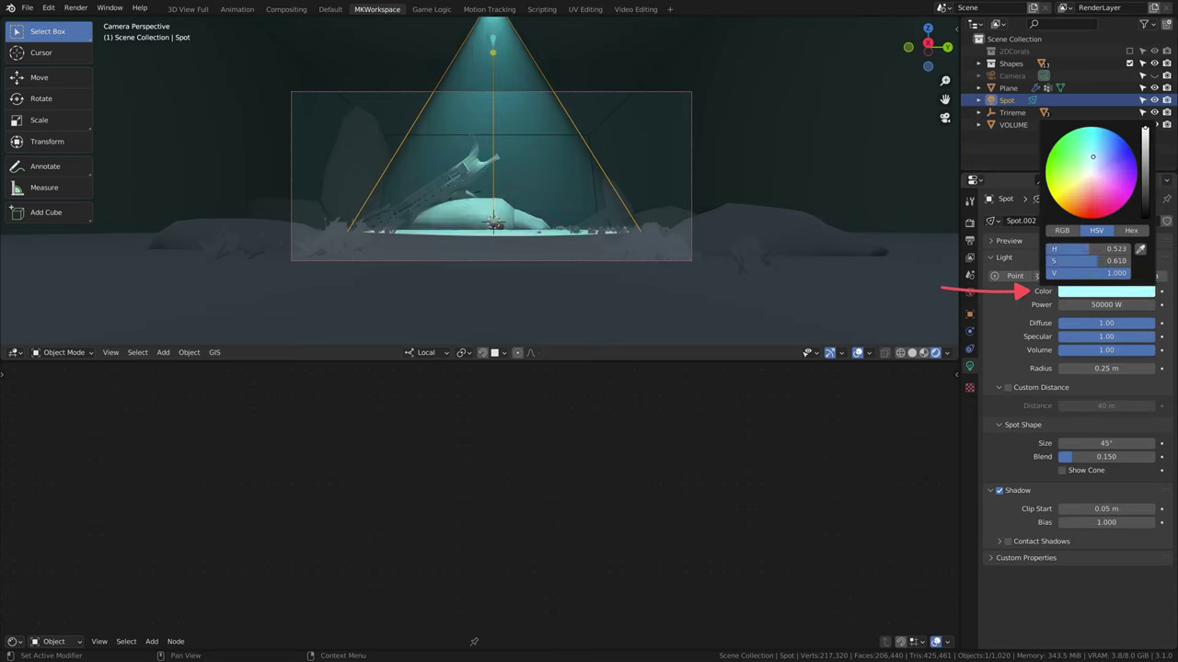
Switch the render engine to Cycles to compare the lighting, and return it to Eevee.
key("alt+F9")
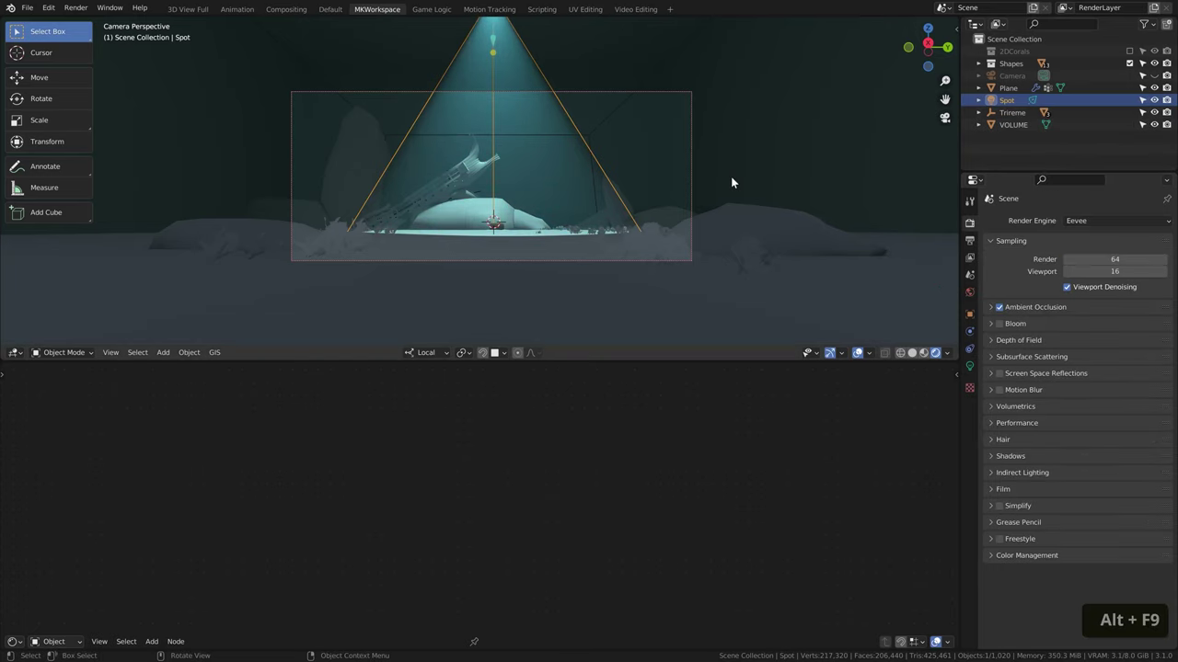
left_click(1146, 222)
left_click(1123, 264)
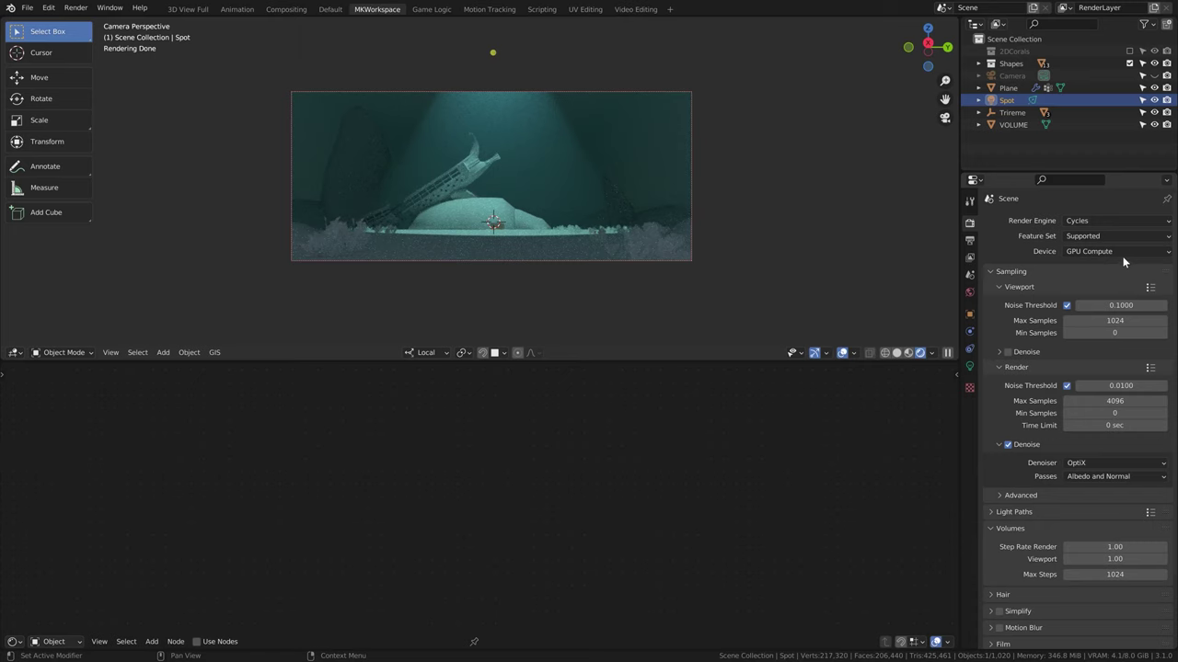
left_click(1115, 221)
left_click(1108, 237)
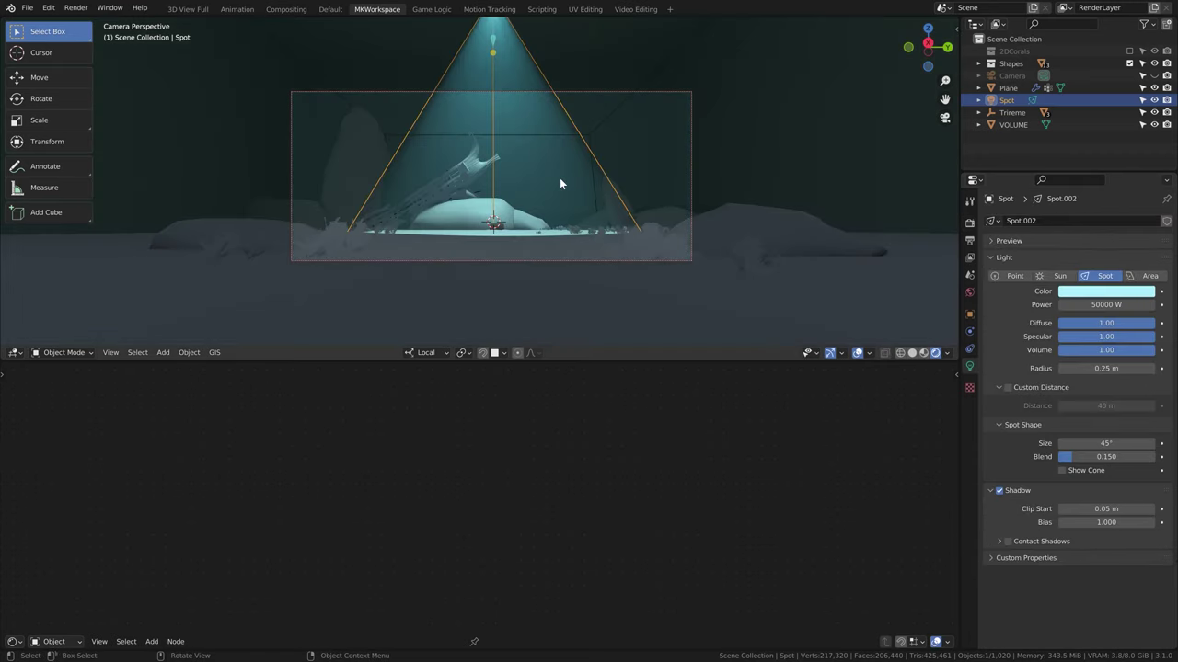
key("g")
key("z")
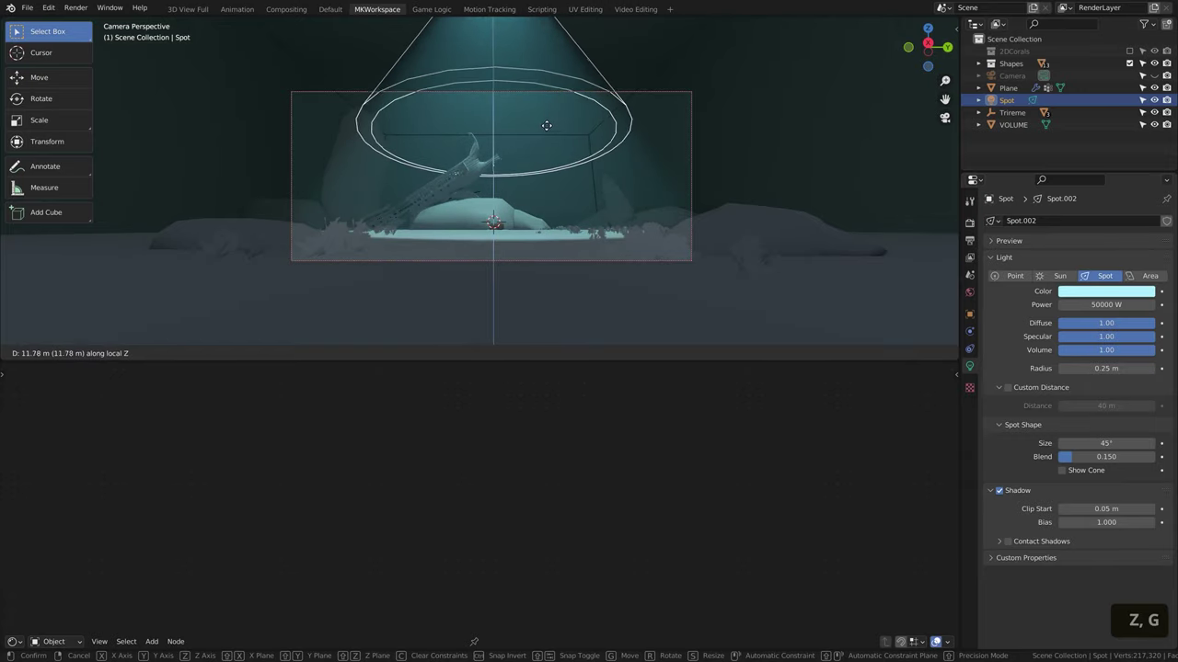
key("Escape")
key("g")
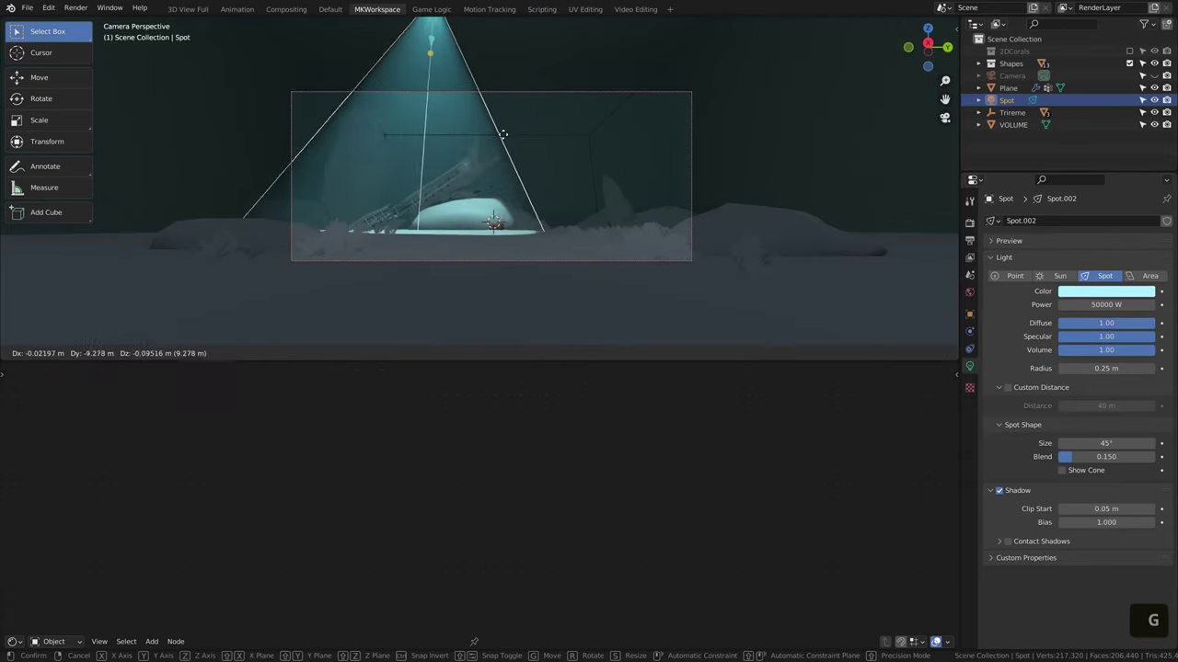
key("Escape")
middle_click_drag(588, 138, 504, 168)
scroll(511, 188, "down", 3)
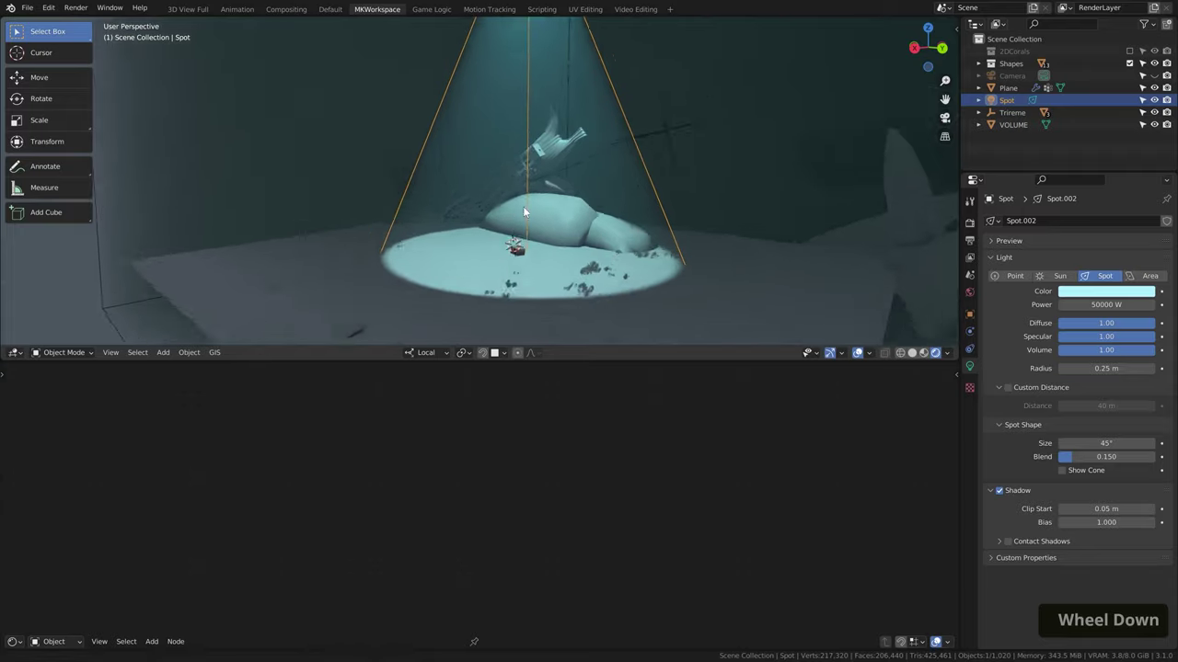
middle_click_drag(520, 214, 636, 219, "shift")
key("KP_0")
left_click(824, 127)
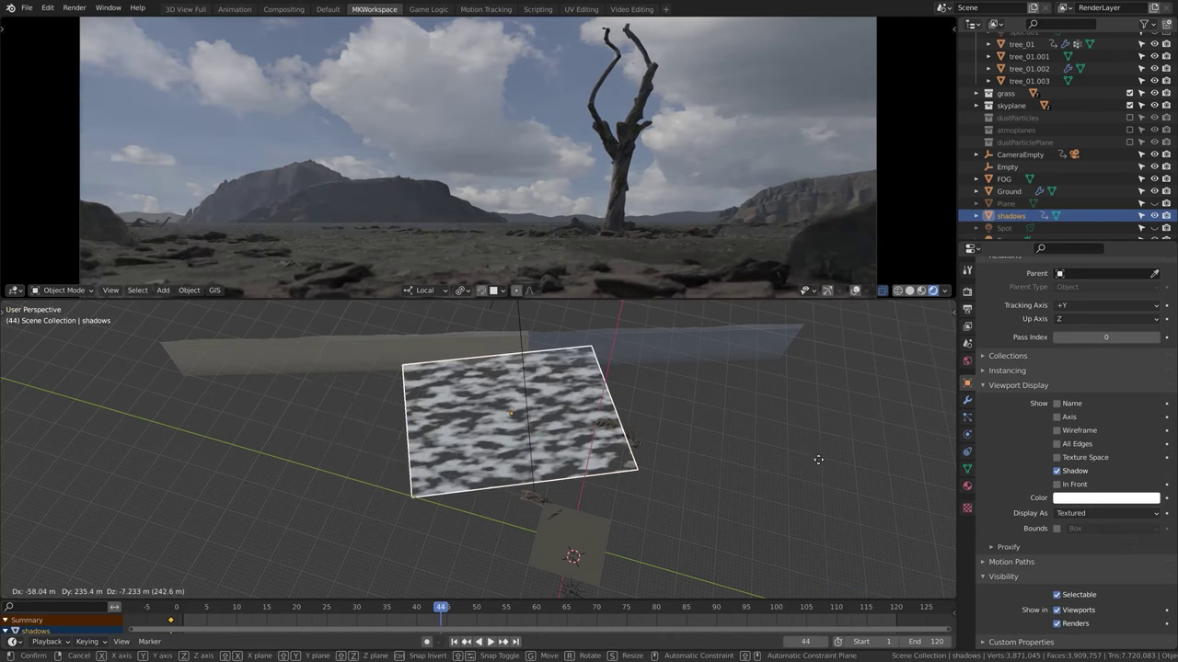
key("space")
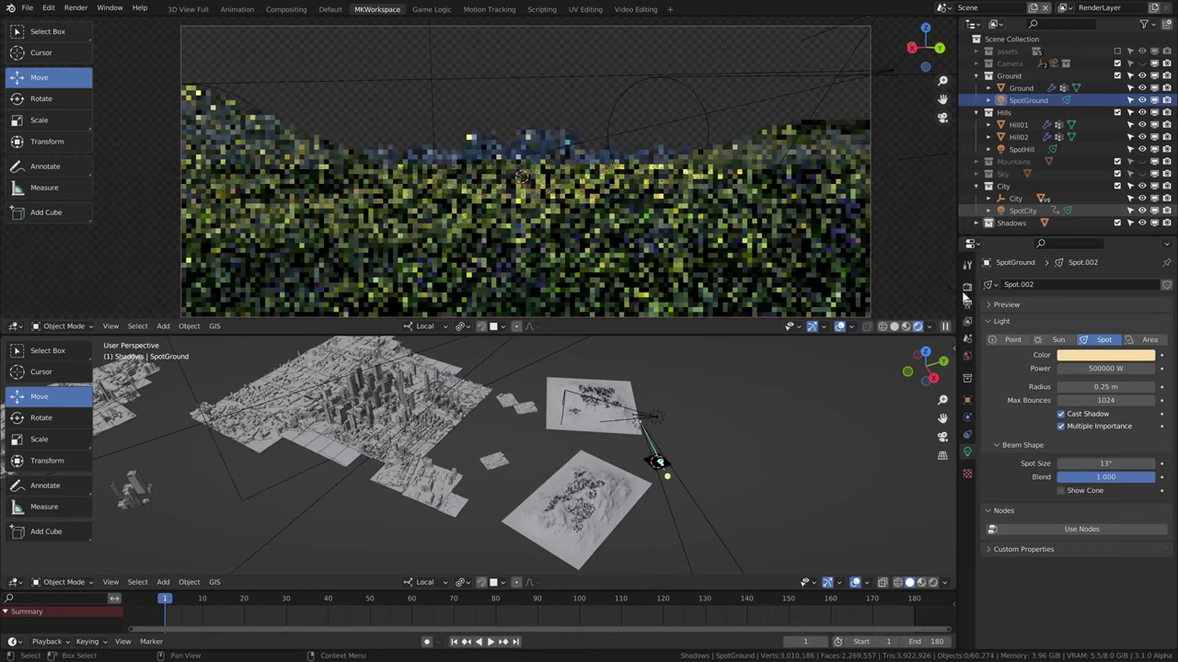
middle_click_drag(734, 373, 512, 376)
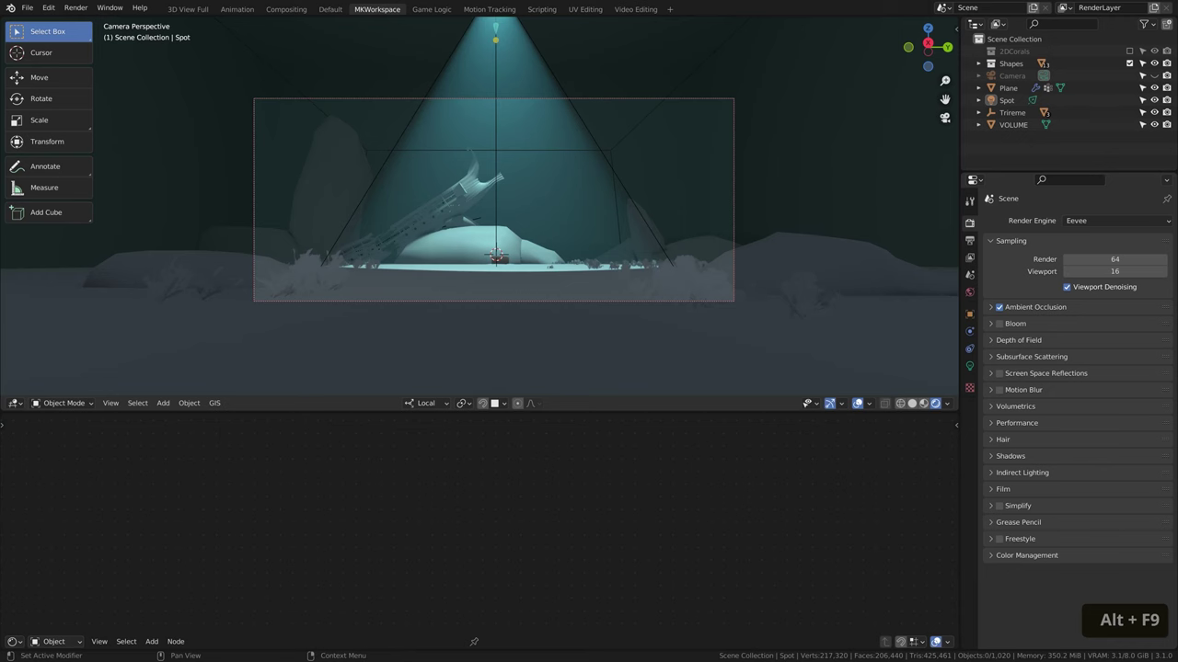
Add a plane, place it above the ship in the spot light's beam, and scale it by about 9.53.
key("shift+a")
mouse_move(534, 91)
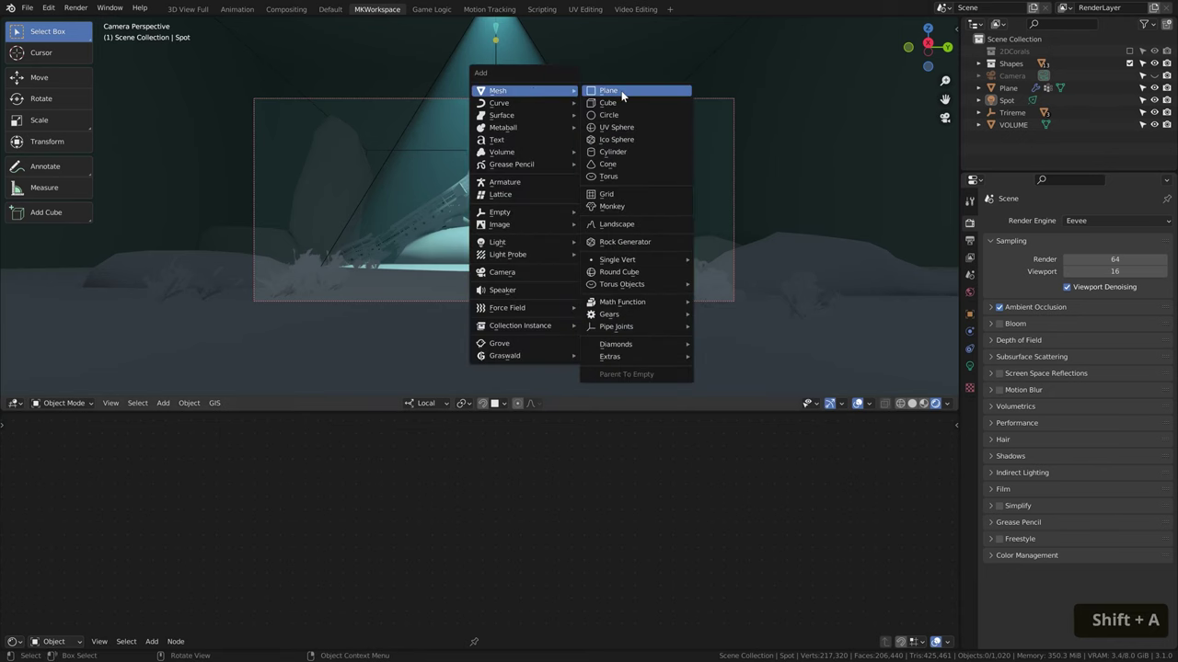
left_click(621, 90)
key("g")
left_click(536, 108)
key("s")
left_click(699, 128)
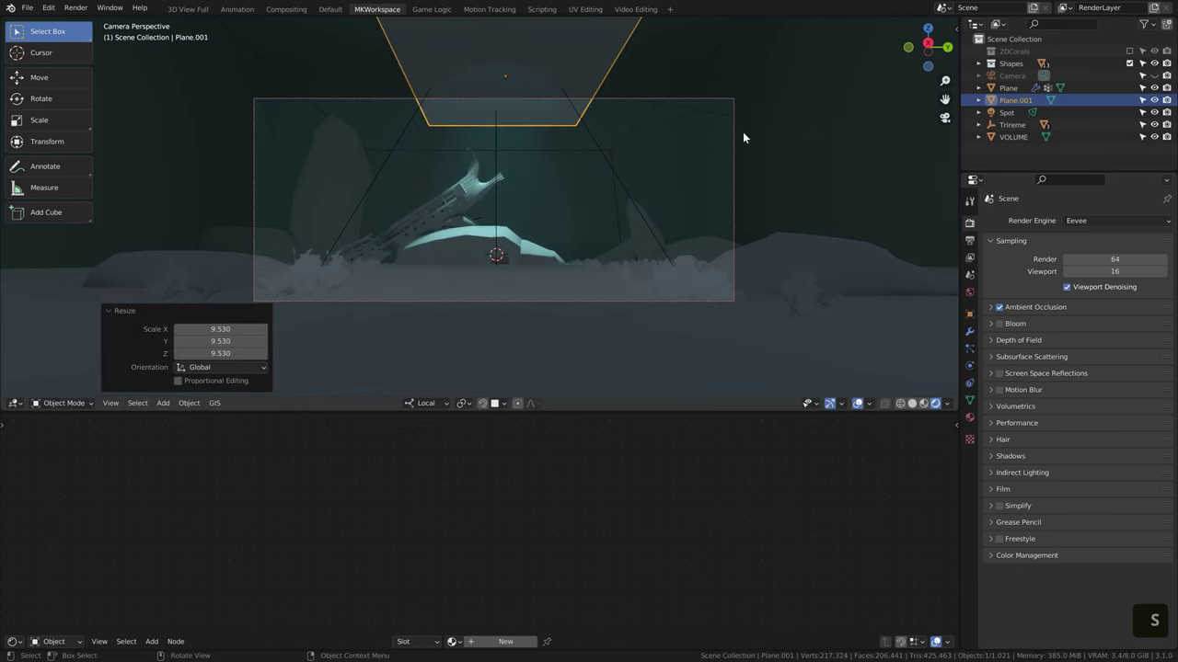
Reposition the plane in the light cone, finishing with a move of about 0.75 m in X, -1.24 m in Y and 3.27 m in Z.
key("g")
key("x")
left_click(678, 172)
key("g")
left_click(666, 134)
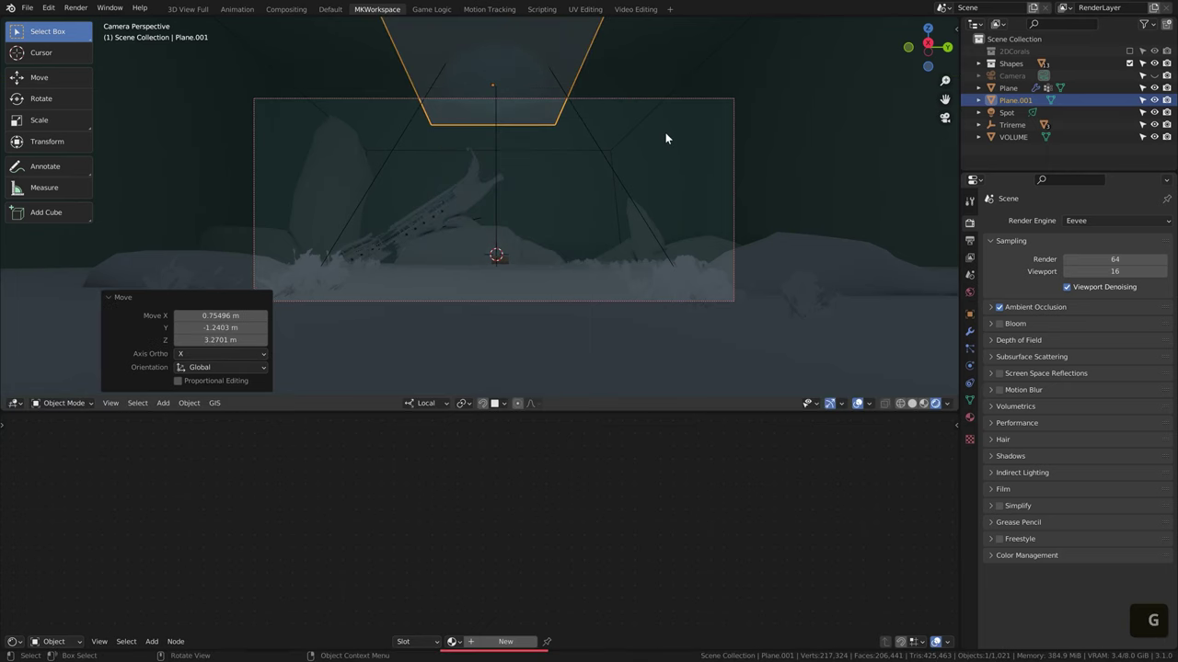
Create a new node material for the plane and enlarge the shader node area.
left_click(501, 641)
scroll(547, 547, "down", 4)
middle_click_drag(578, 515, 580, 407)
left_click_drag(581, 411, 594, 347)
middle_click_drag(613, 246, 616, 274, "shift")
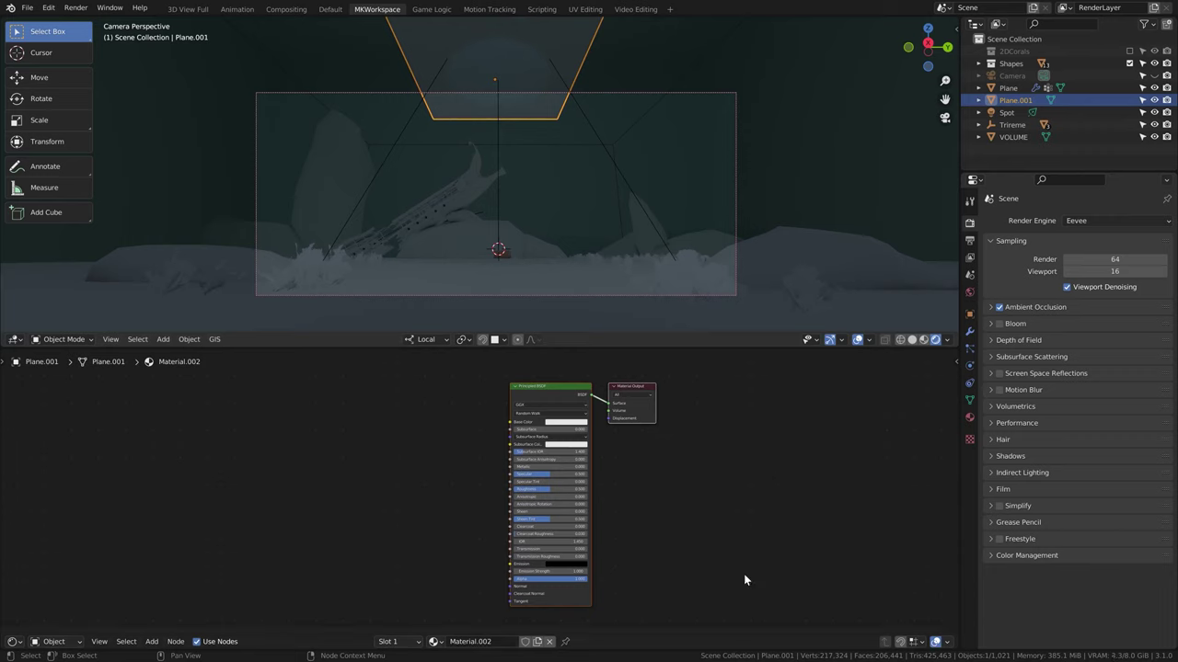
Add a Noise Texture node and connect its Fac output to the Principled BSDF's Alpha input.
scroll(644, 552, "up", 5)
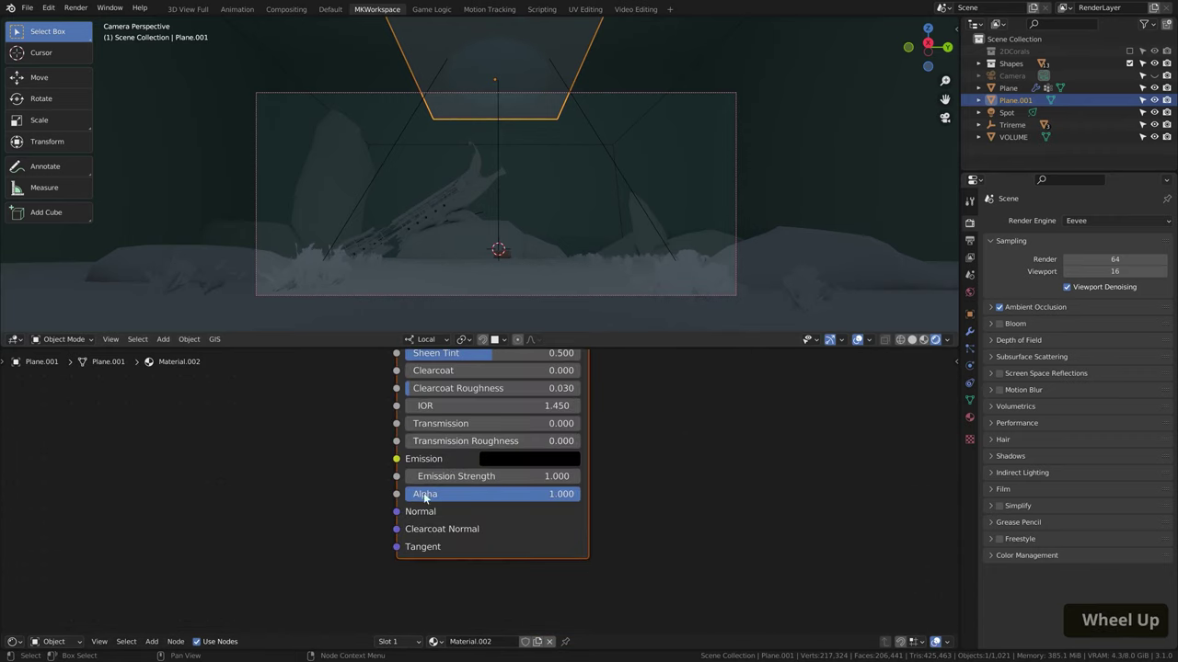
scroll(297, 480, "down", 3)
key("shift+a")
type("noi")
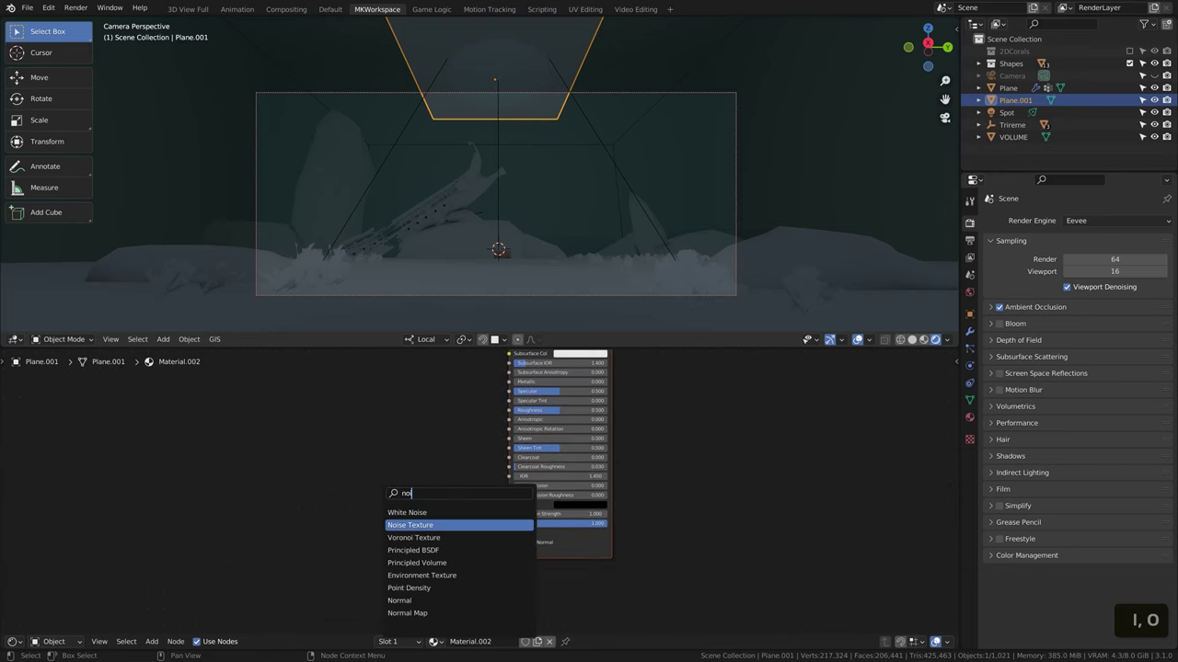
key("Return")
left_click(358, 508)
left_click_drag(397, 485, 509, 524)
Set the plane material's blend mode to Alpha Blend and its shadow mode to Alpha Hashed.
left_click(969, 418)
scroll(1030, 471, "down", 10)
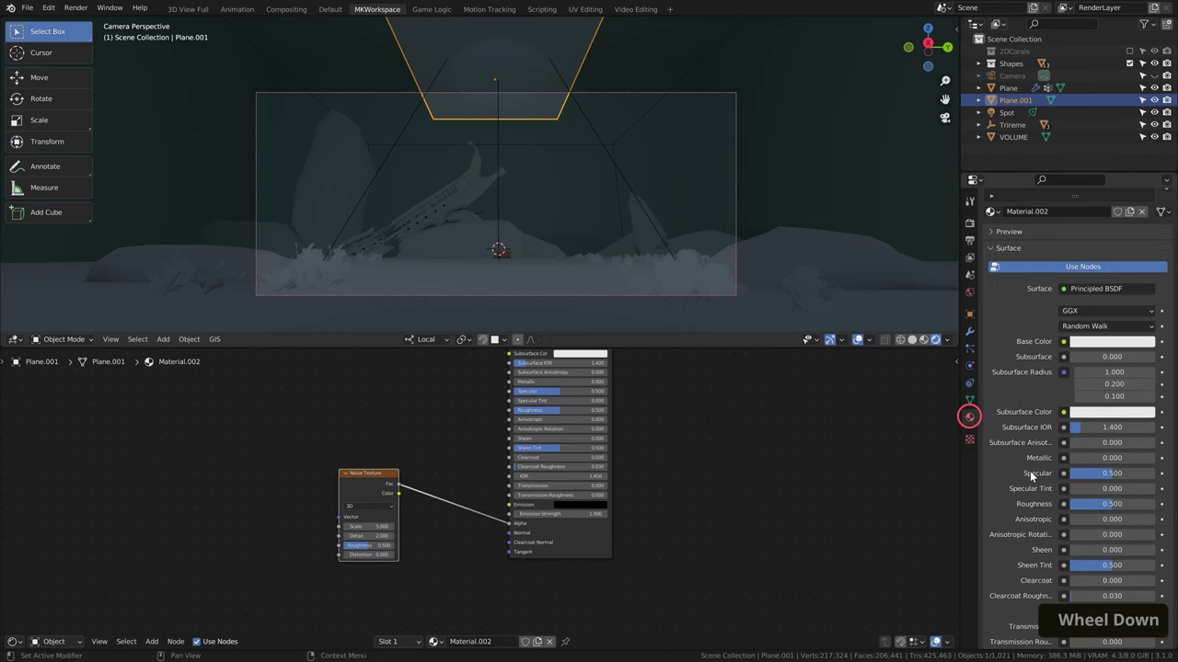
left_click(1099, 447)
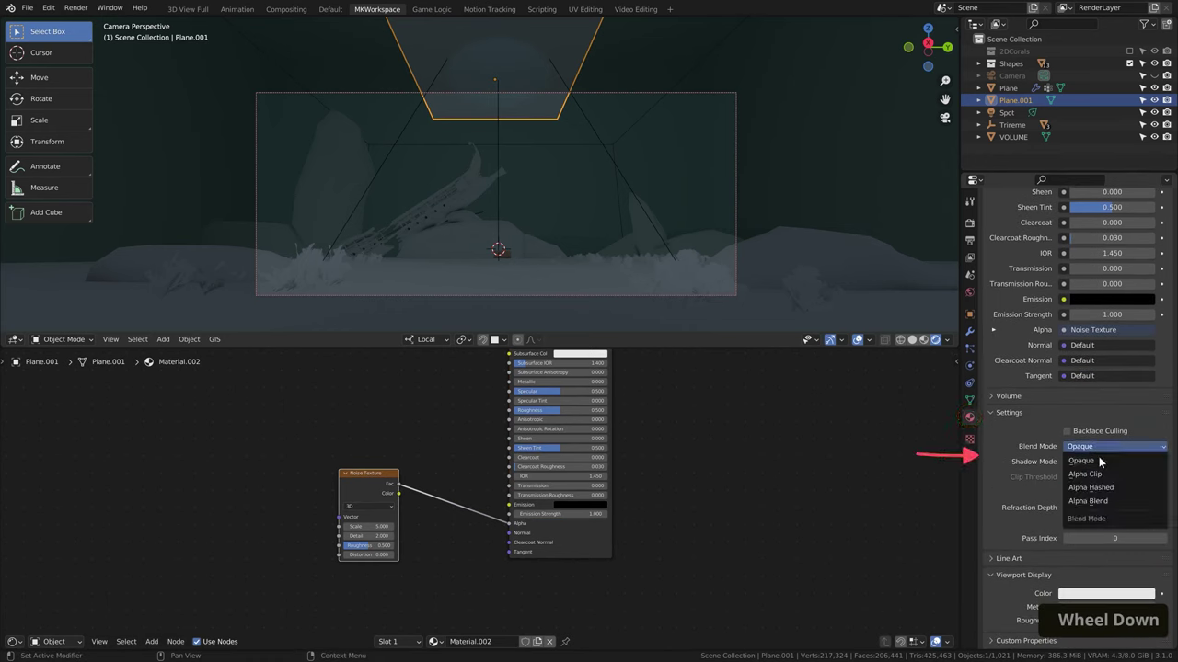
left_click(1108, 501)
left_click(1116, 462)
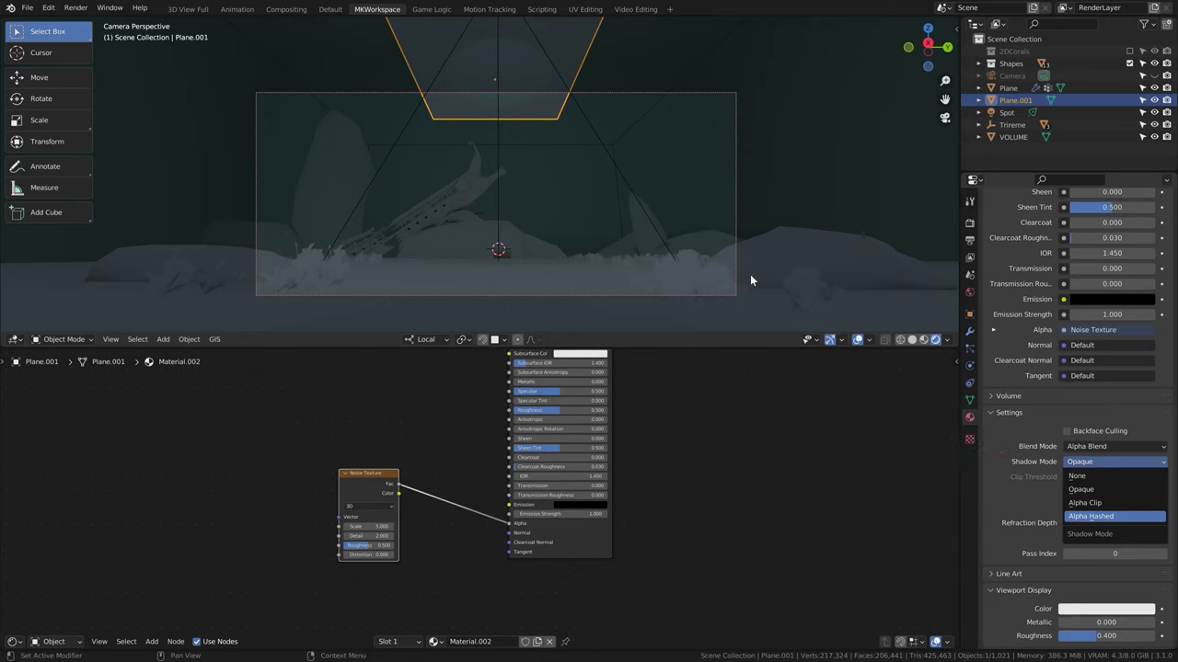
key("Return")
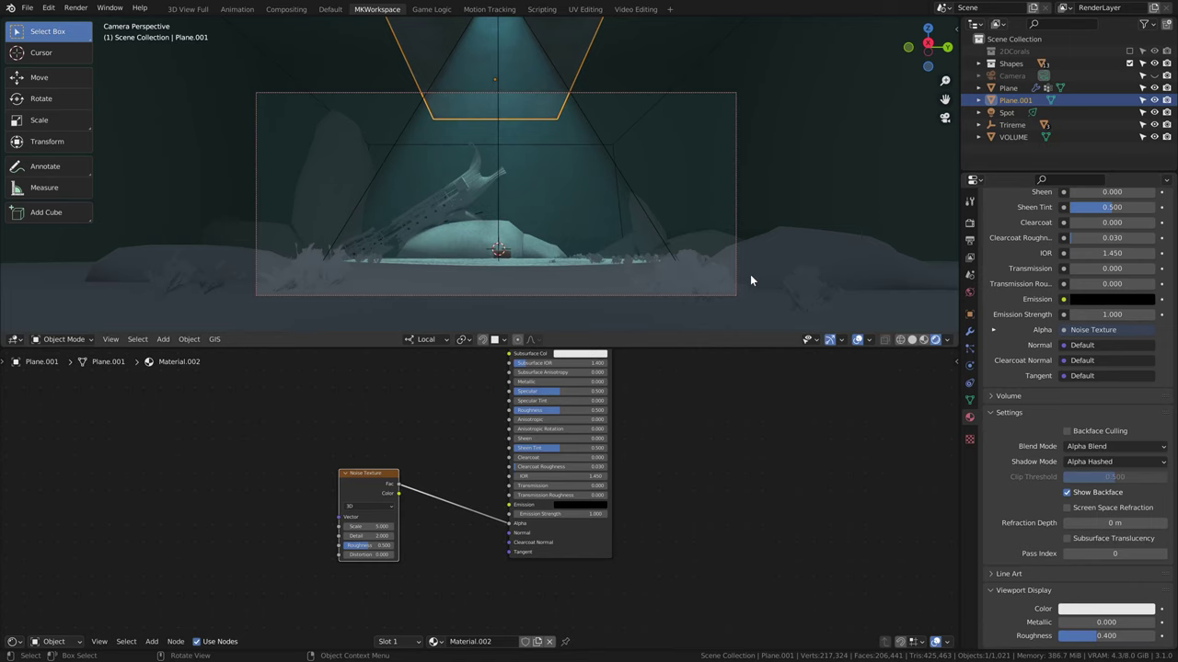
Insert a ColorRamp between the Noise Texture and Alpha, tighten its stops, and try moving the plane to preview the shadows.
key("shift+a")
type("ram")
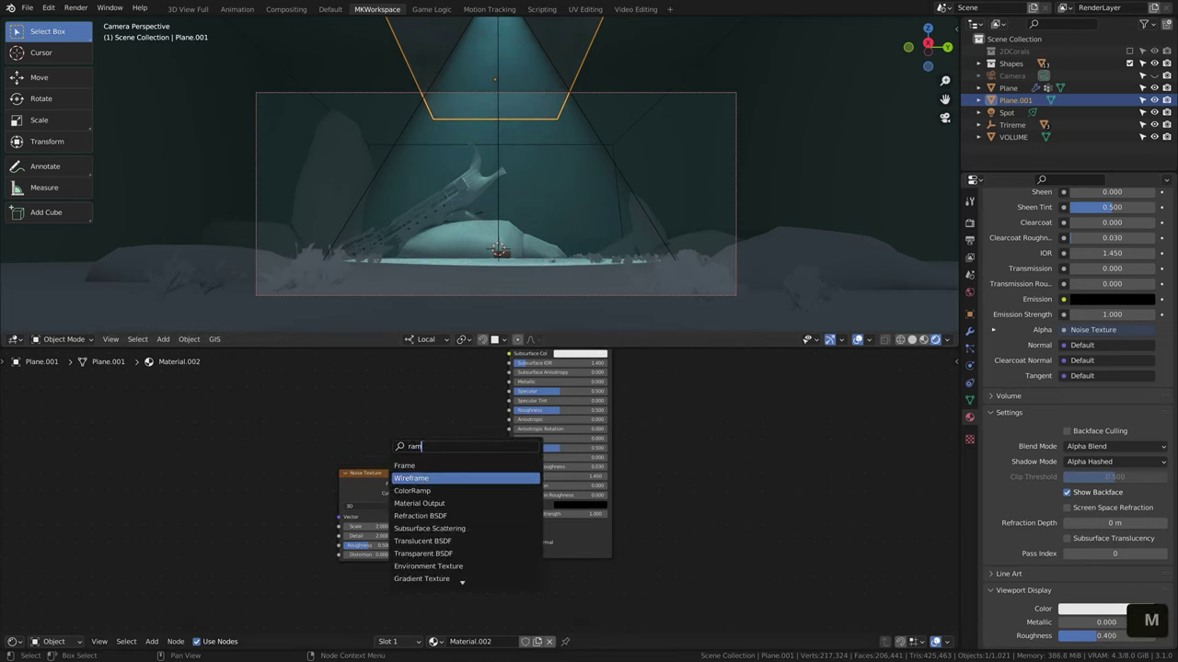
left_click(414, 492)
left_click(444, 493)
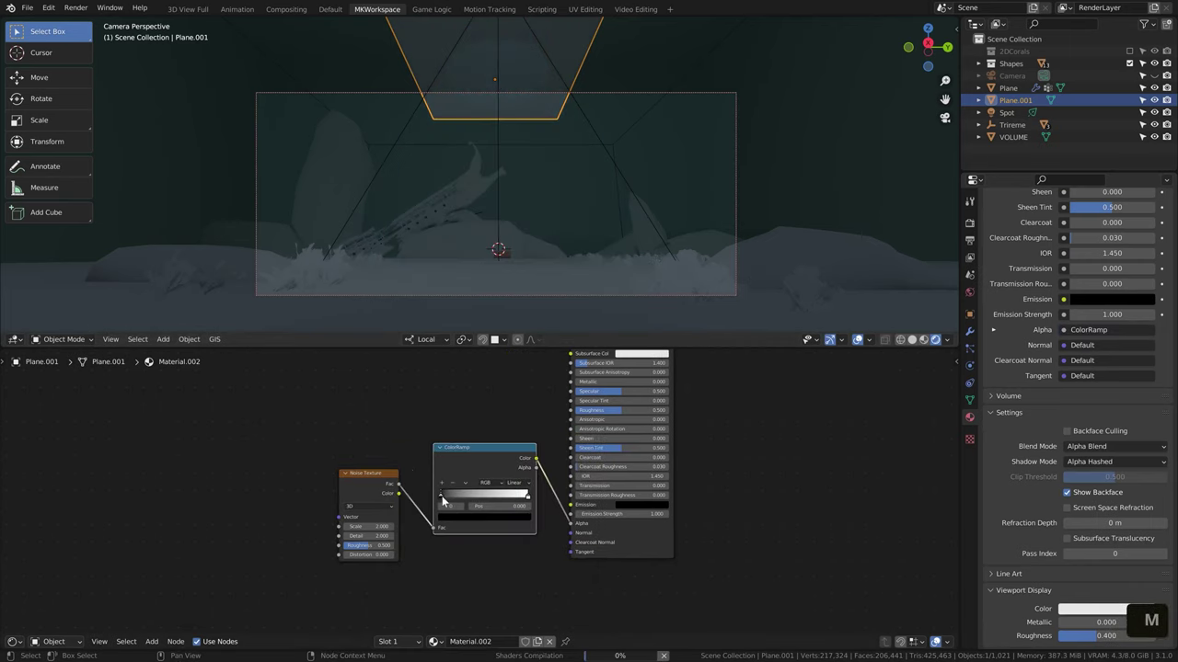
left_click_drag(442, 497, 487, 498)
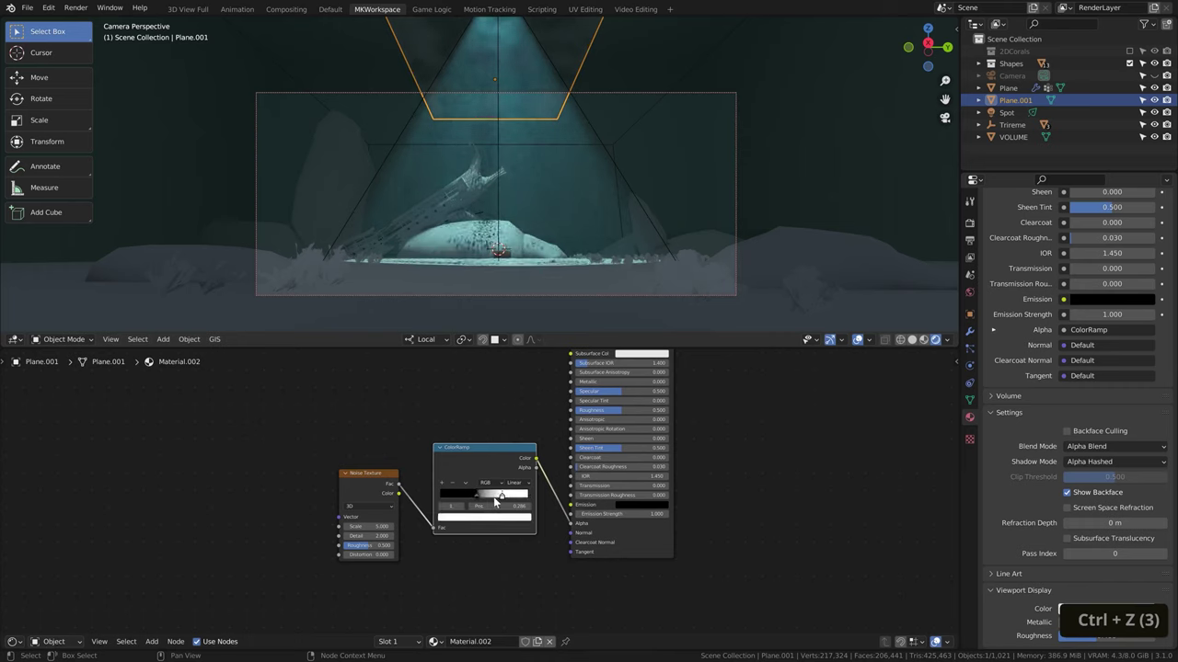
key("g")
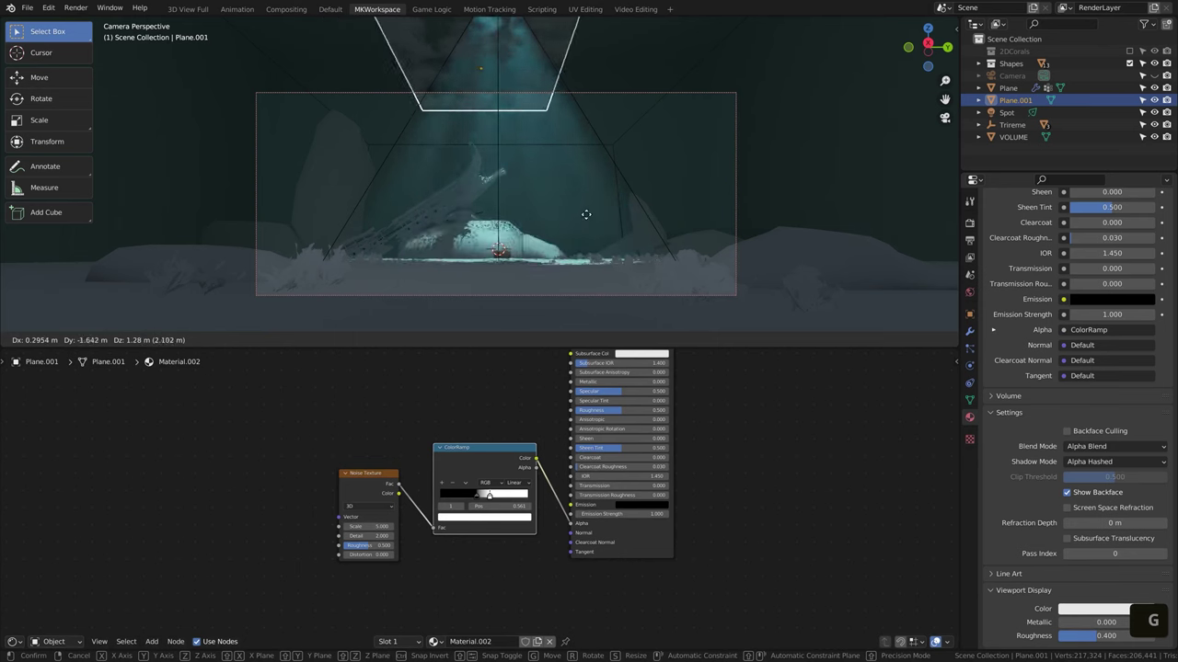
key("Escape")
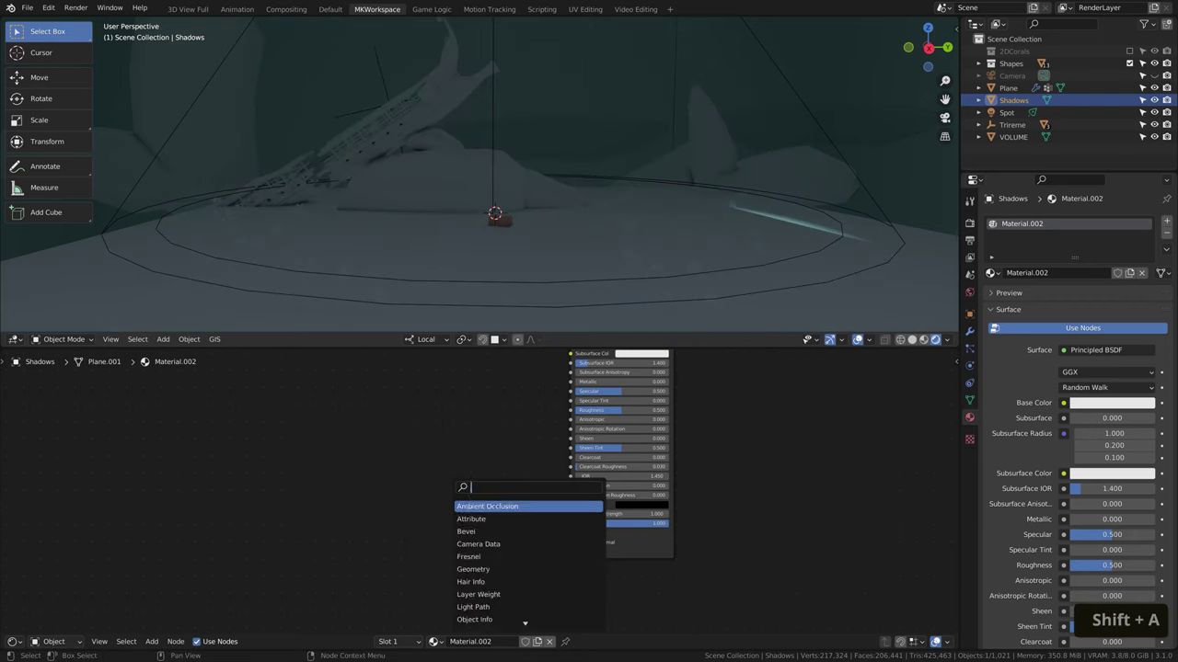
Add a Voronoi Texture node and connect its Distance output to the Principled BSDF's Alpha input.
type("voro")
key("Return")
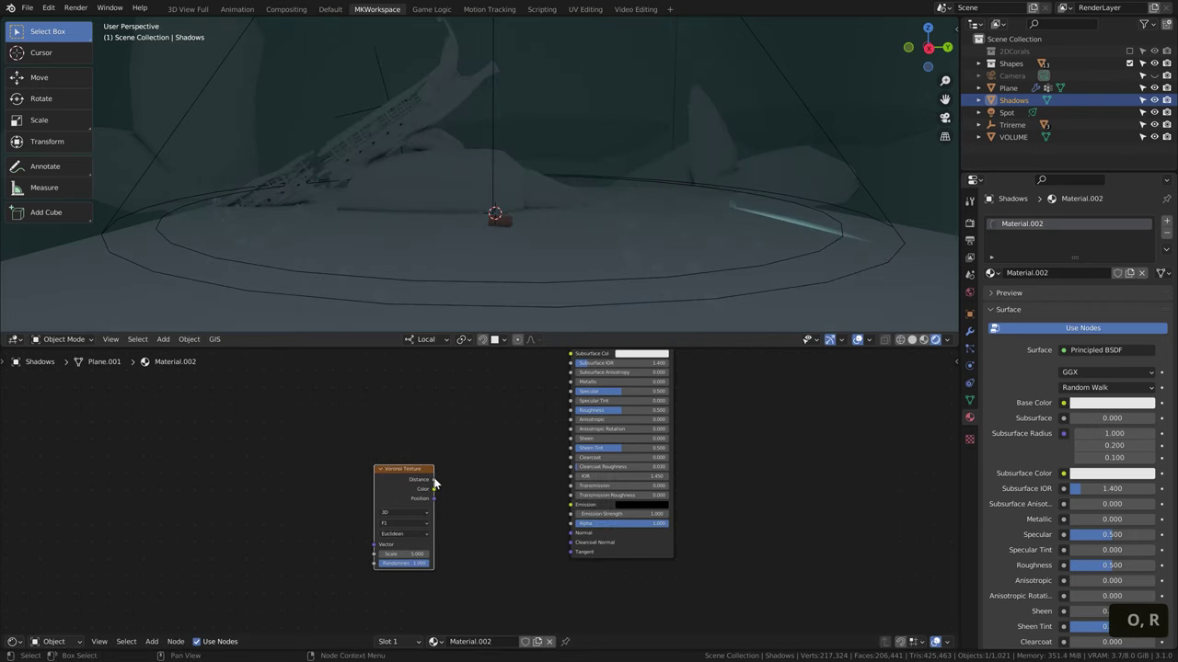
left_click_drag(435, 480, 571, 524)
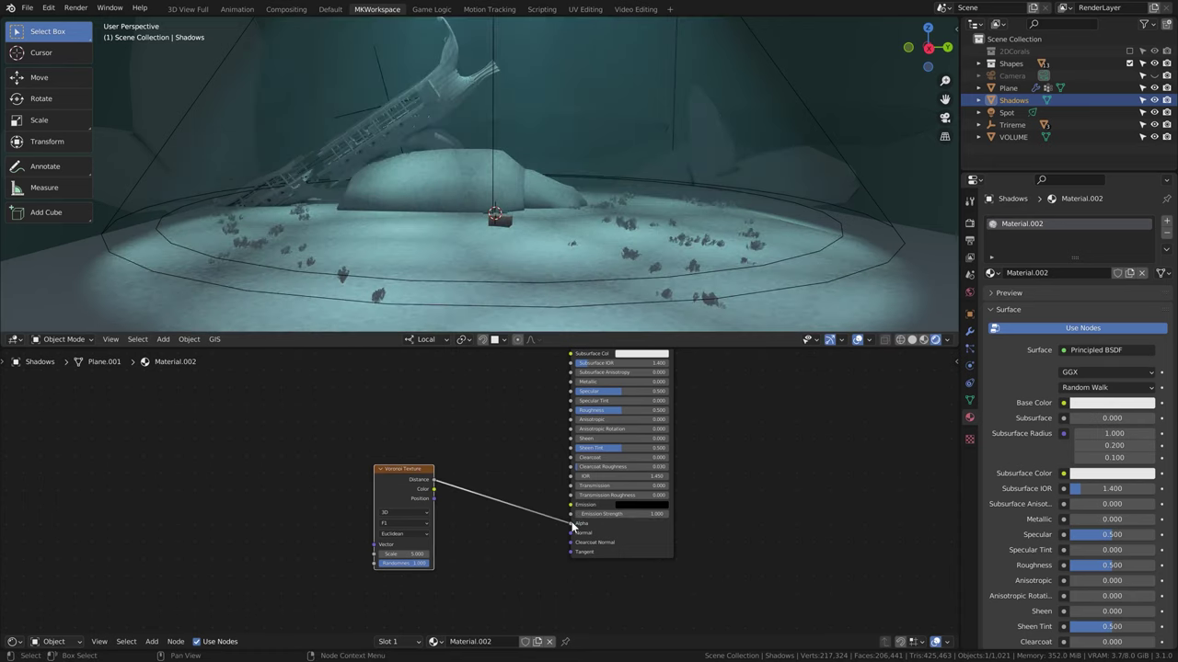
Insert a ColorRamp node between the Voronoi Texture's Distance output and the Alpha input.
key("shift+a")
left_click(476, 459)
type("ramp")
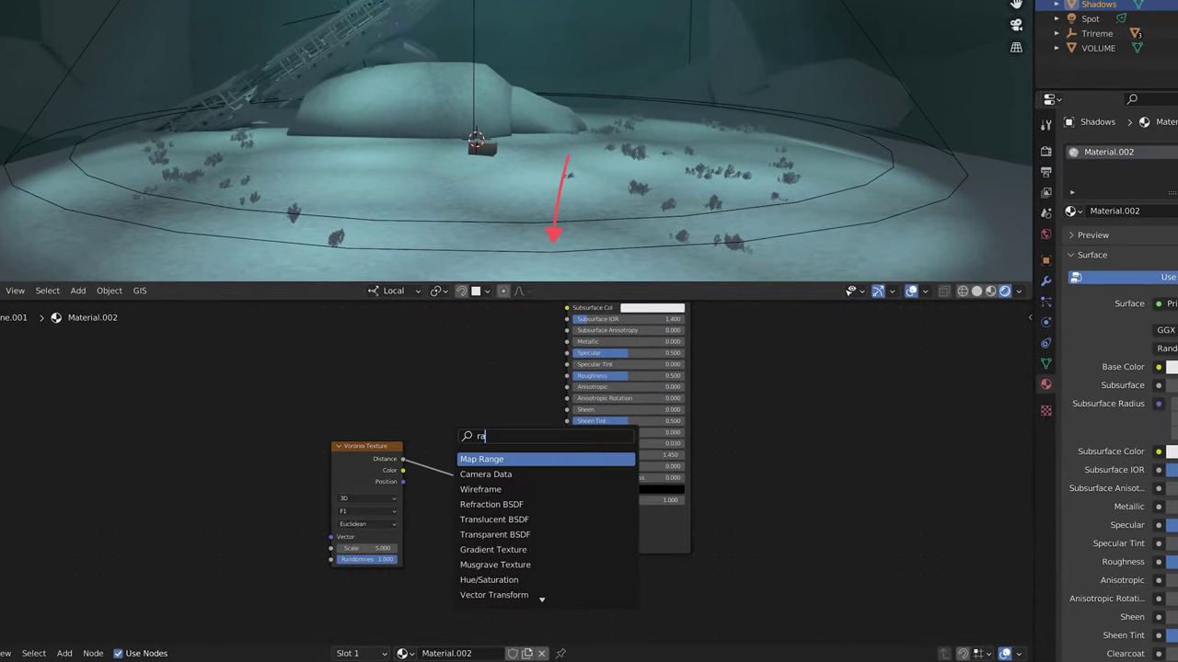
key("Return")
left_click(492, 484)
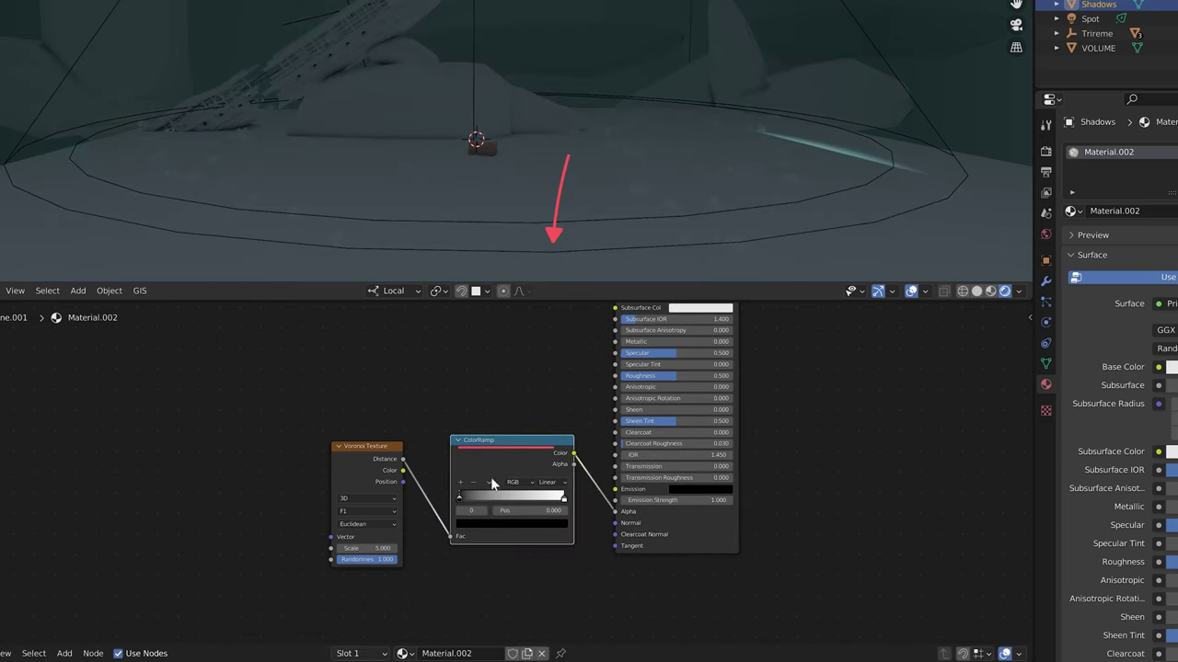
Flip the ColorRamp and bring its stops closer together, with the black stop at position 0.725.
left_click(488, 483)
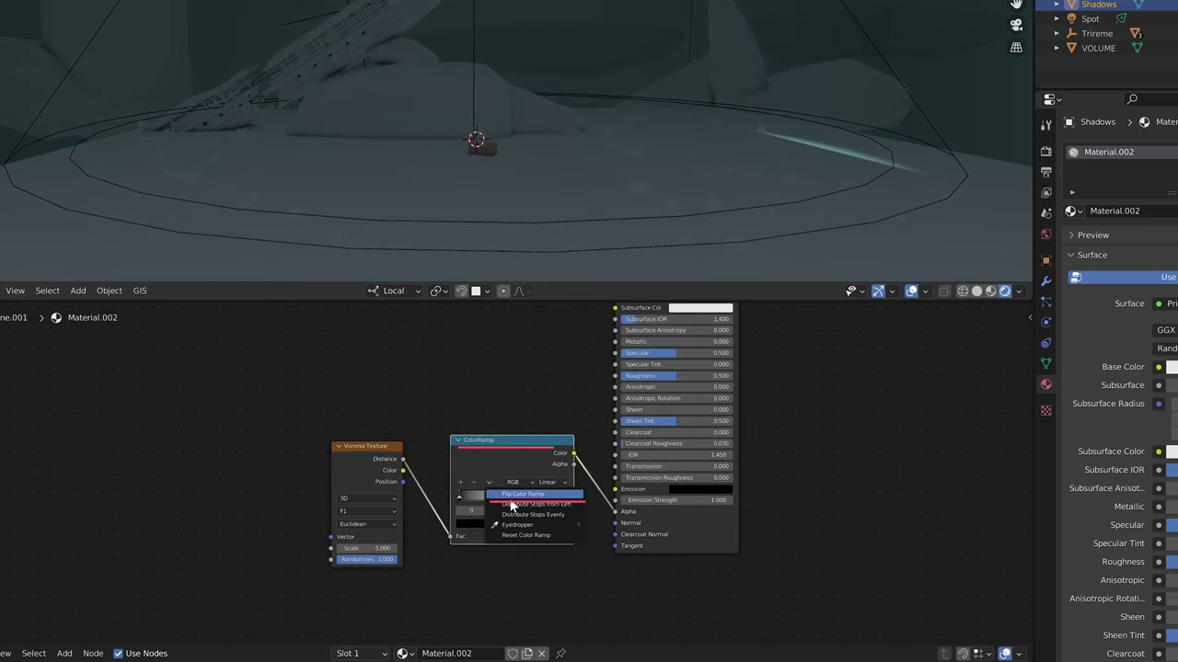
left_click(511, 503)
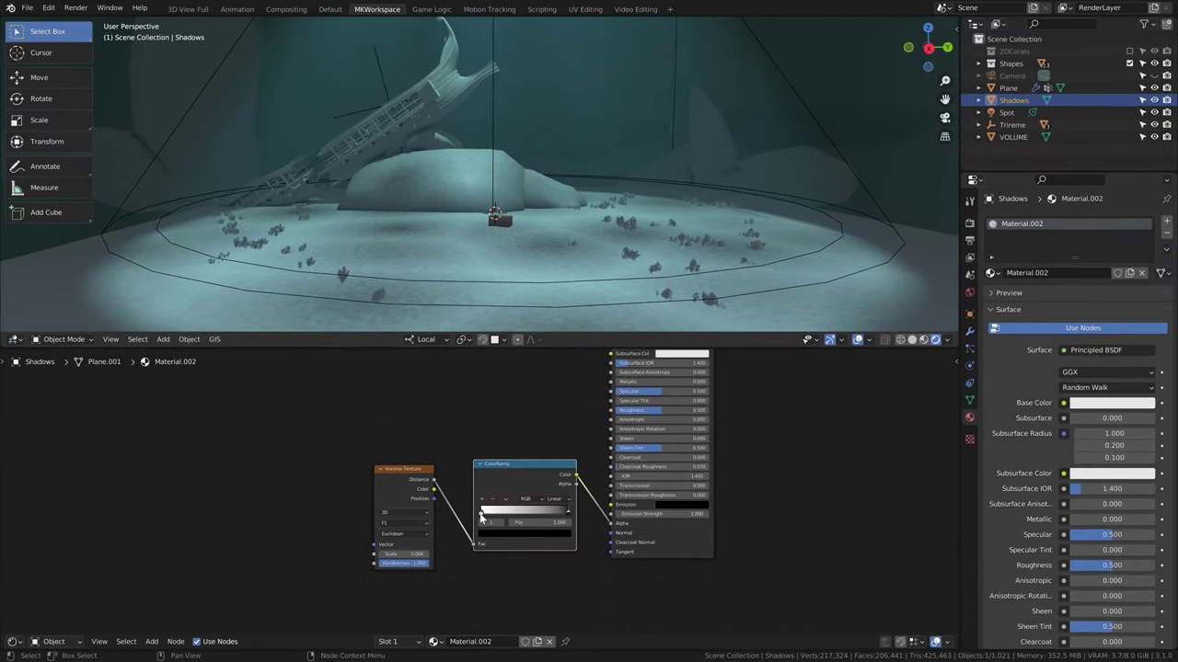
left_click_drag(480, 518, 516, 513)
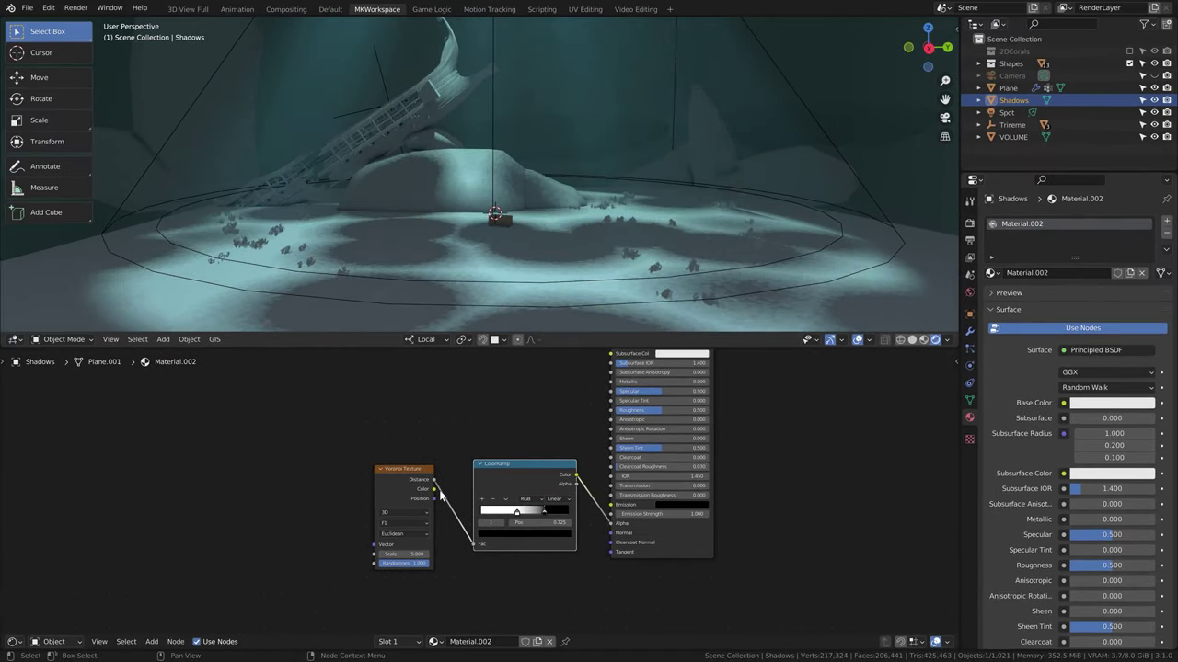
Set Eevee's shadow cube size to 2048 px and enable Soft Shadows and High Bit Depth.
left_click(969, 224)
left_click(1011, 457)
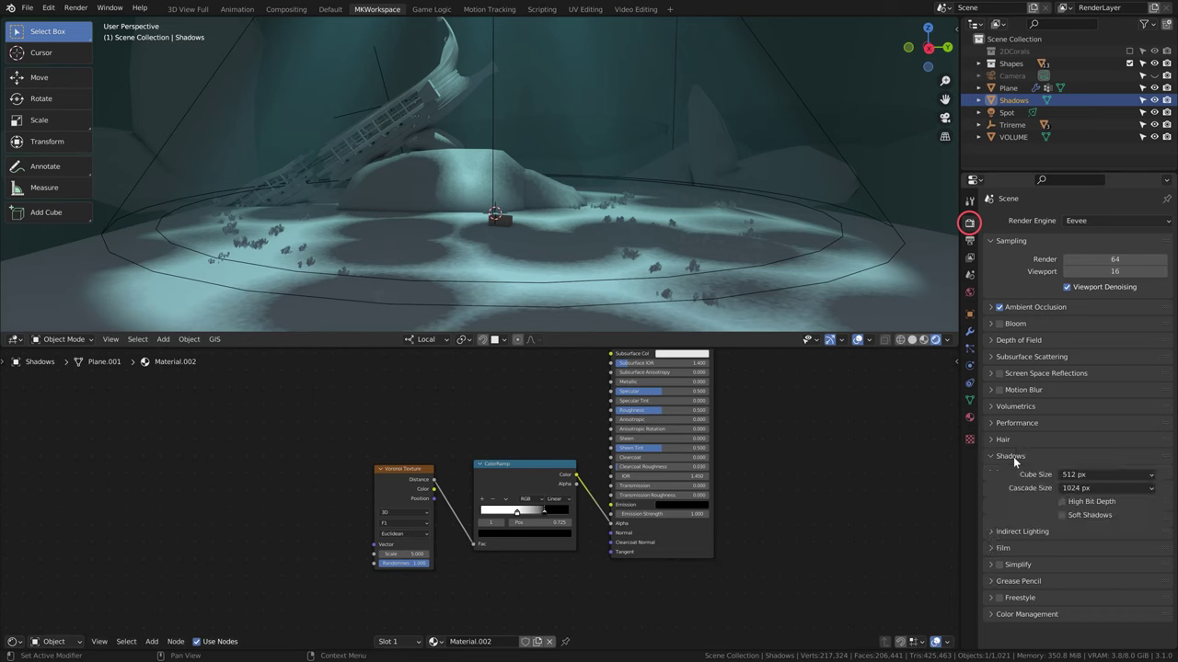
left_click(1072, 475)
left_click(1073, 556)
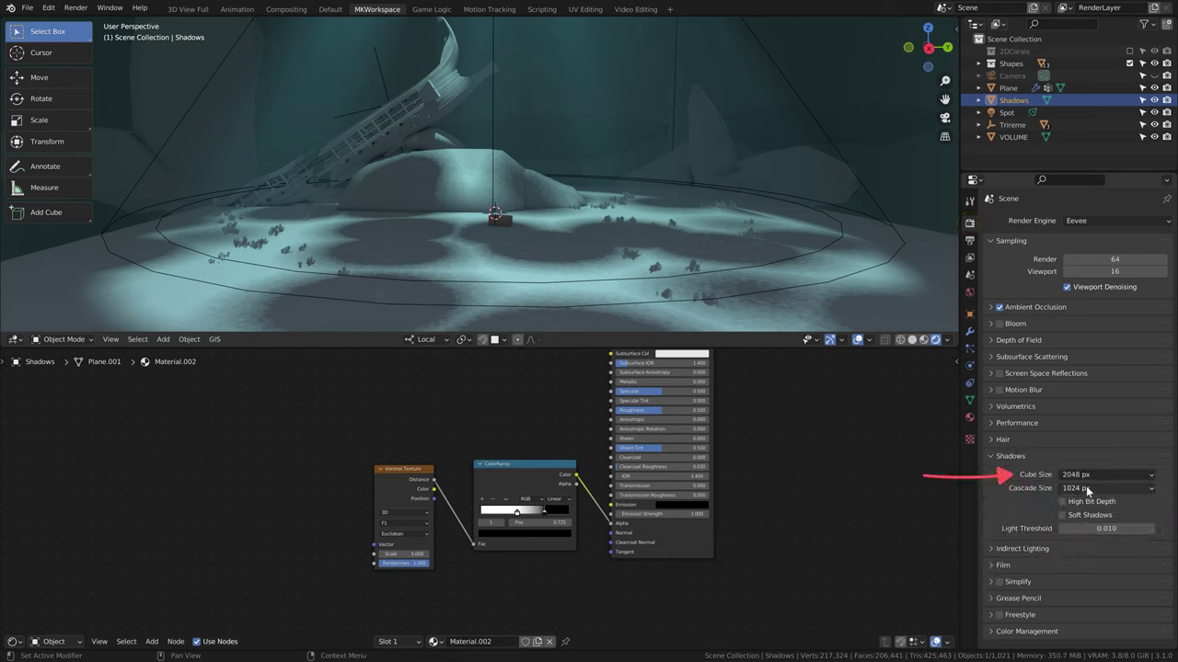
left_click(1063, 515)
left_click(1062, 502)
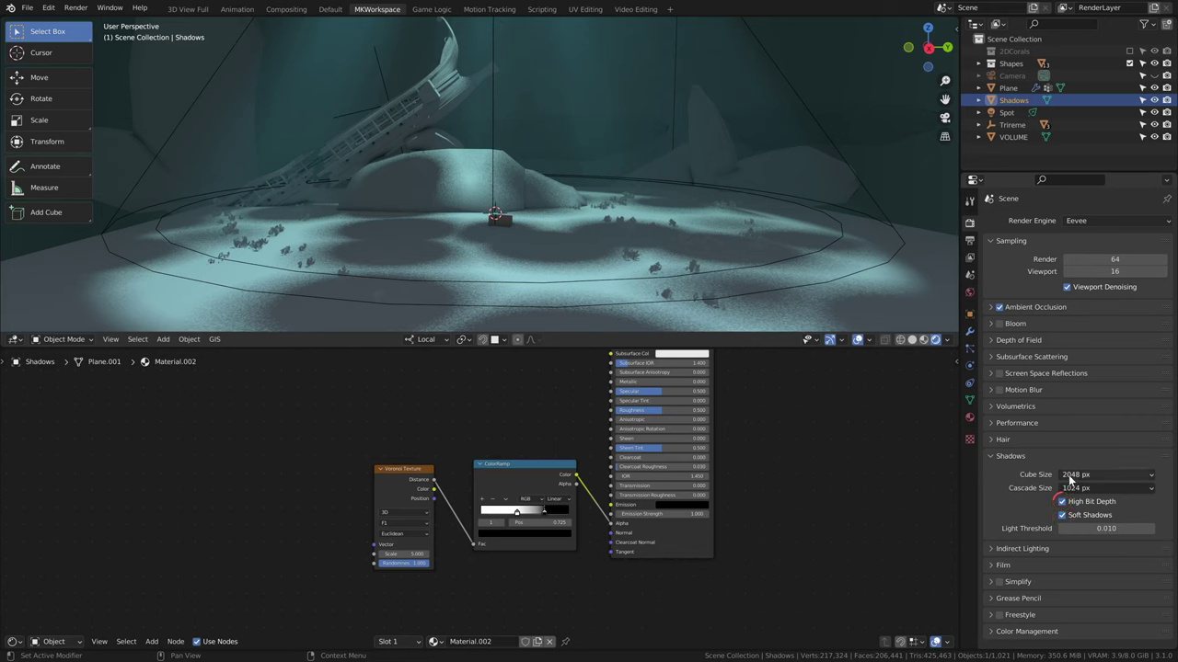
Try the shadow cube size at 4096 px and 512 px, return it to 2048 px, and disable High Bit Depth and Soft Shadows.
left_click(1070, 478)
left_click(1059, 570)
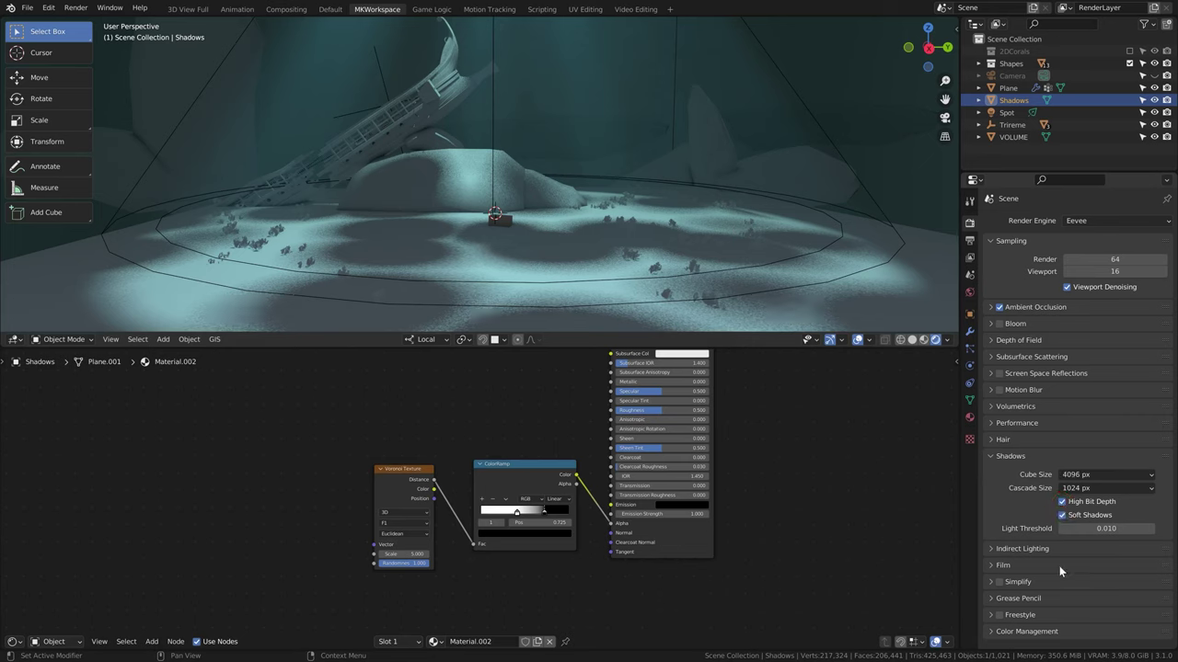
left_click(1090, 477)
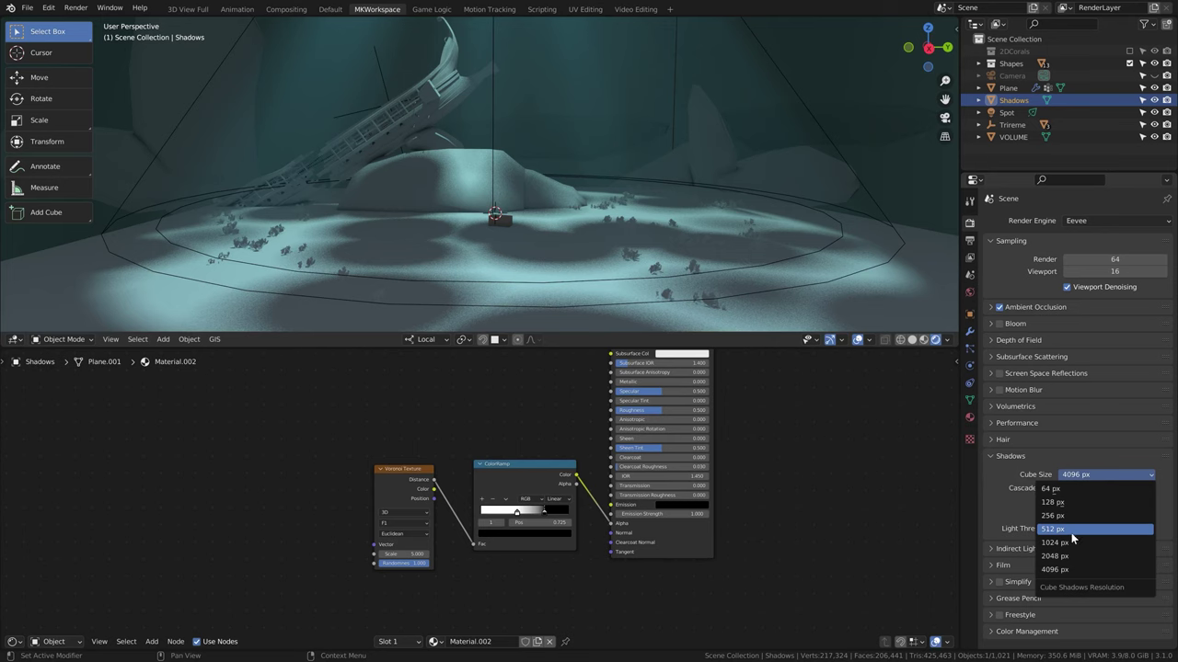
left_click(1071, 531)
left_click(1062, 502)
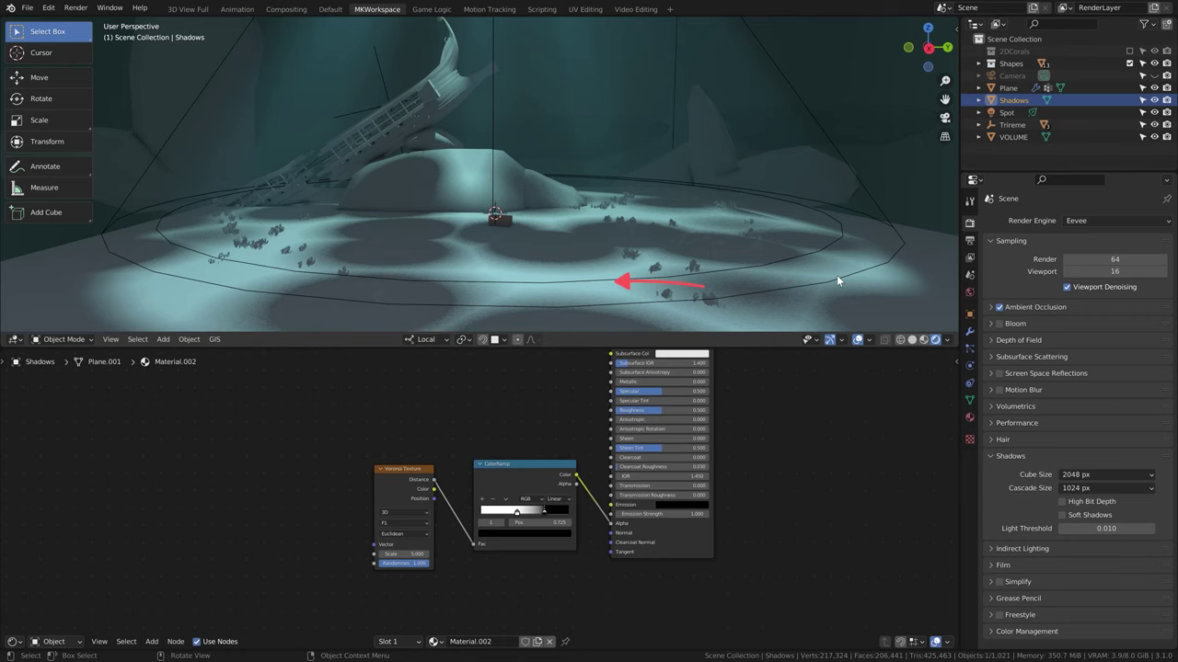
Attach Texture Coordinate and Mapping nodes to the Voronoi Texture with Node Wrangler, spacing the nodes apart to leave room before the Voronoi Texture.
left_click_drag(365, 419, 515, 511)
key("g")
left_click(493, 445)
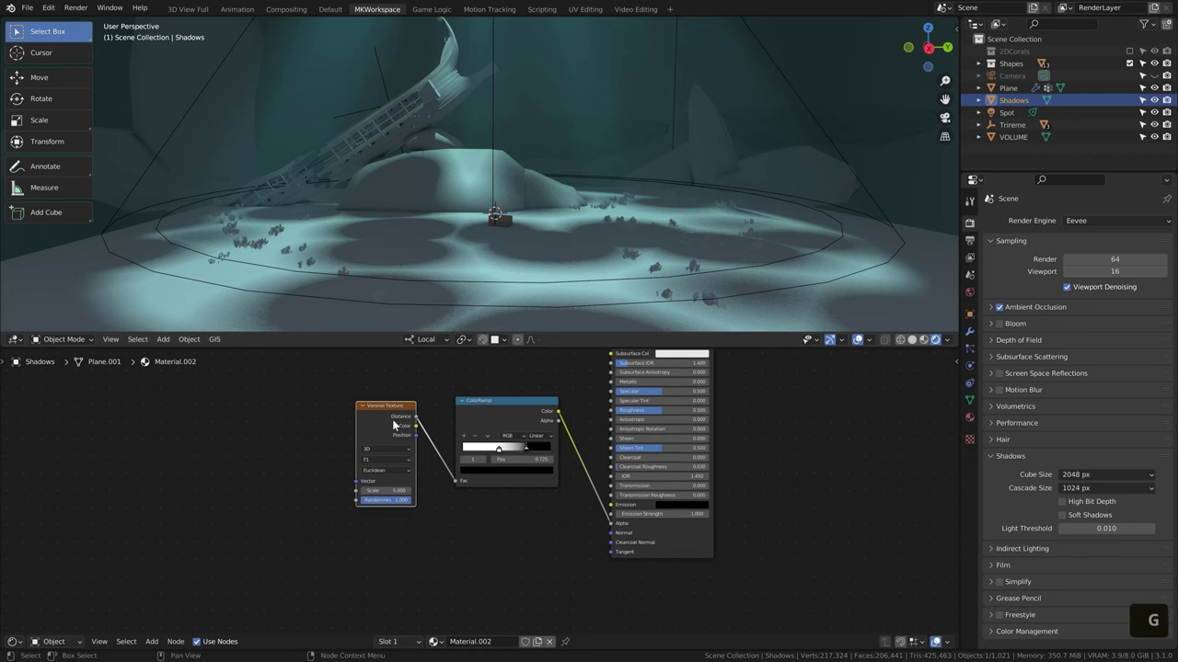
key("ctrl+t")
middle_click_drag(334, 425, 468, 419)
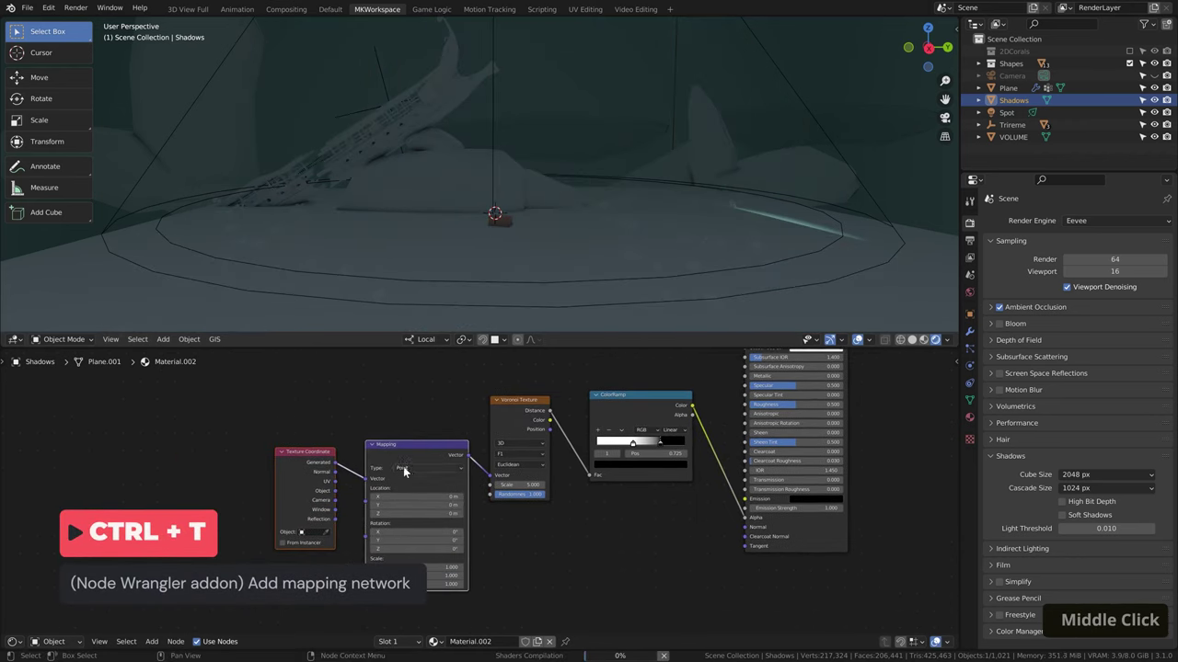
key("g")
left_click(459, 395)
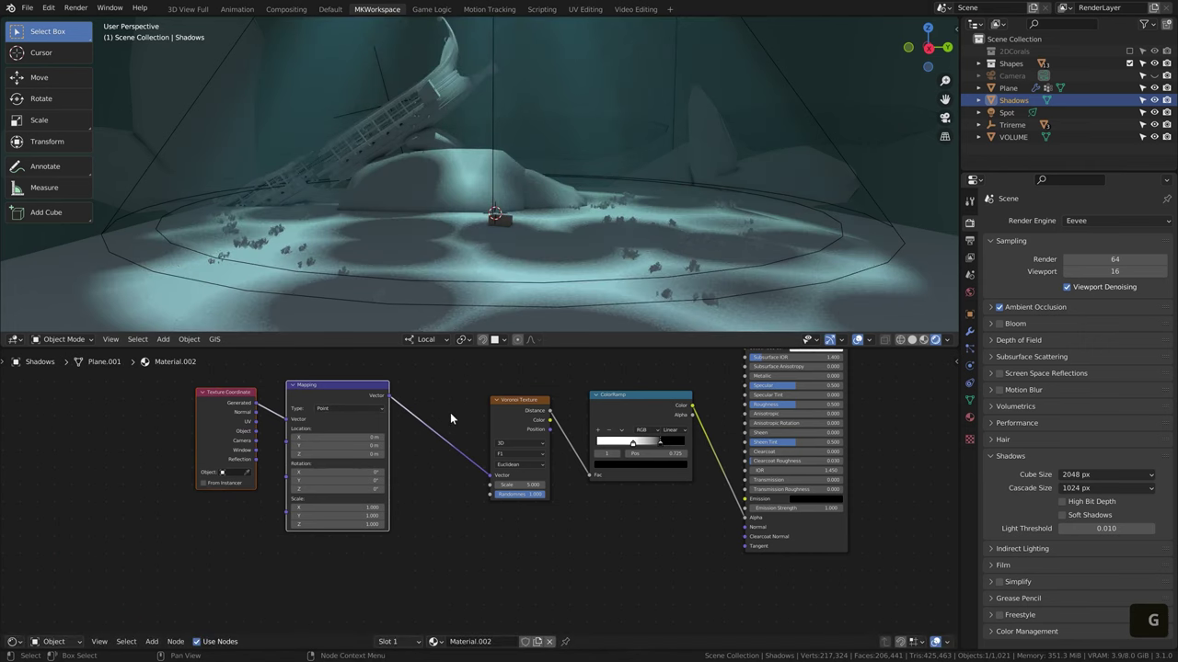
left_click(449, 412)
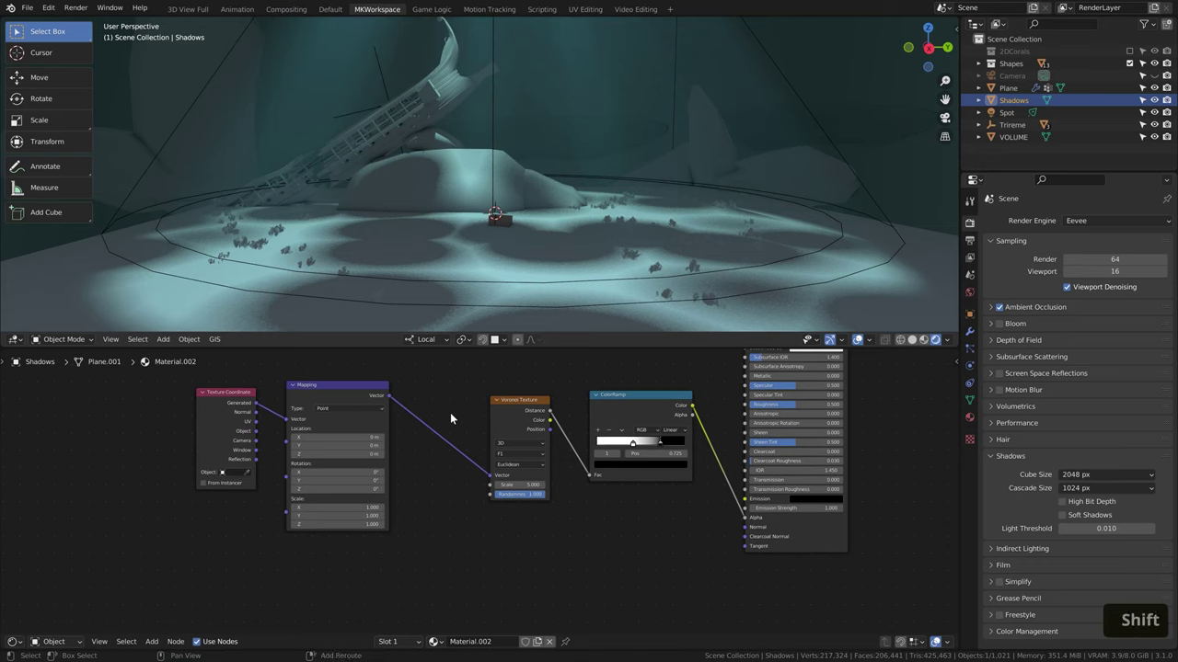
Add a Noise Texture node below the Mapping node.
key("shift+a")
type("no")
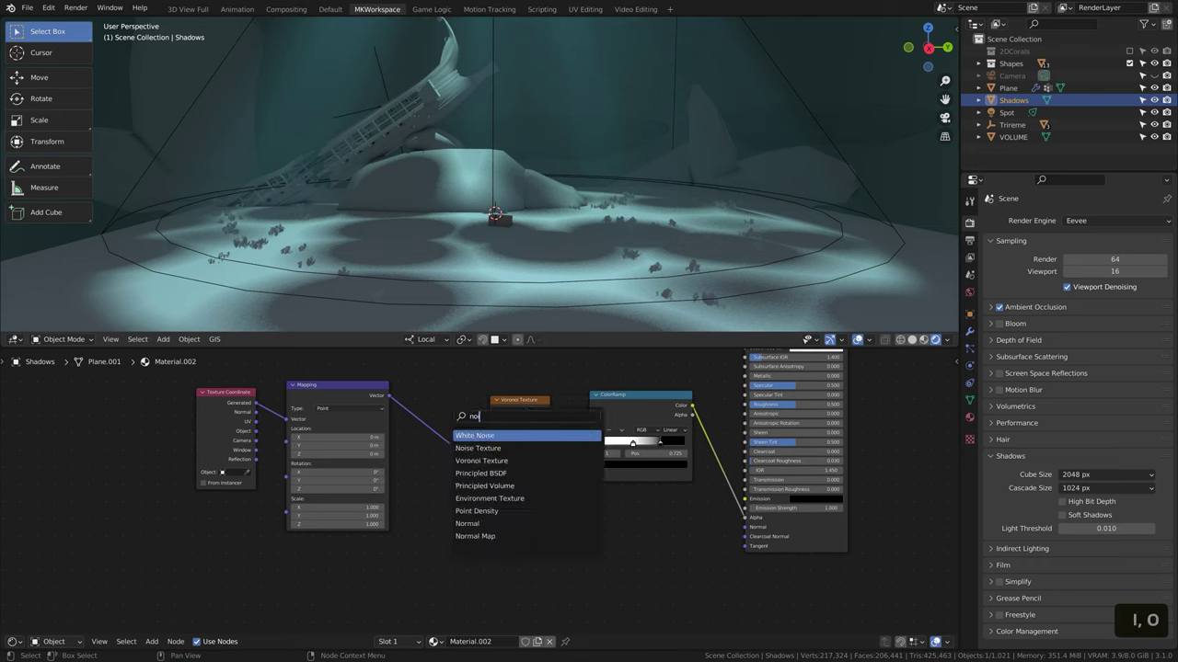
left_click(477, 448)
left_click(372, 551)
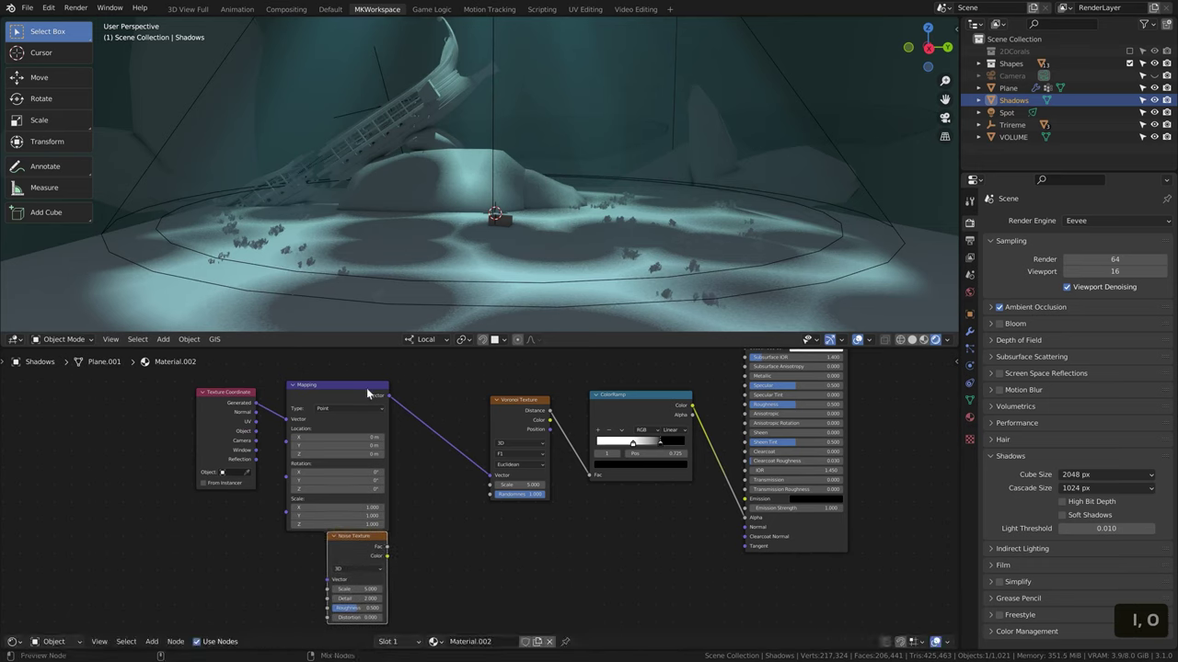
Mix the Mapping and Noise Texture outputs through a Mix node placed before the Voronoi Texture, and tidy the surrounding nodes.
right_click_drag(364, 388, 385, 527, "ctrl+shift")
left_click_drag(514, 486, 451, 457)
left_click(423, 452)
left_click_drag(214, 378, 363, 437)
key("g")
left_click(405, 405)
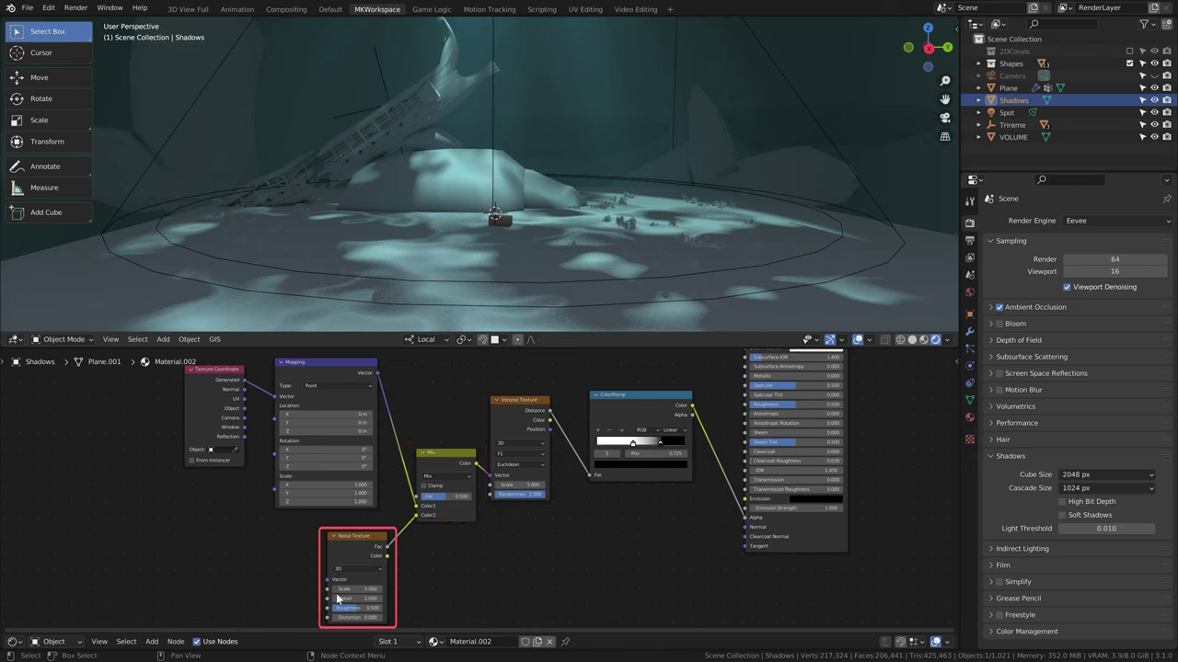
Set the Mix node's factor to 0.1.
type(".1")
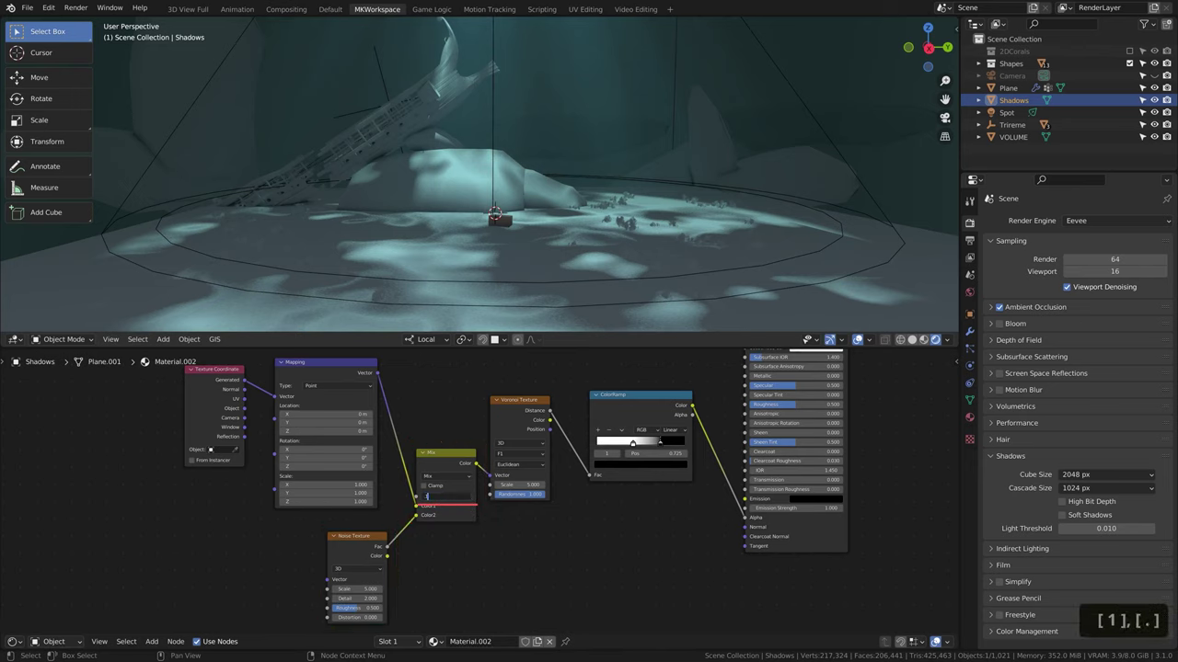
key("Return")
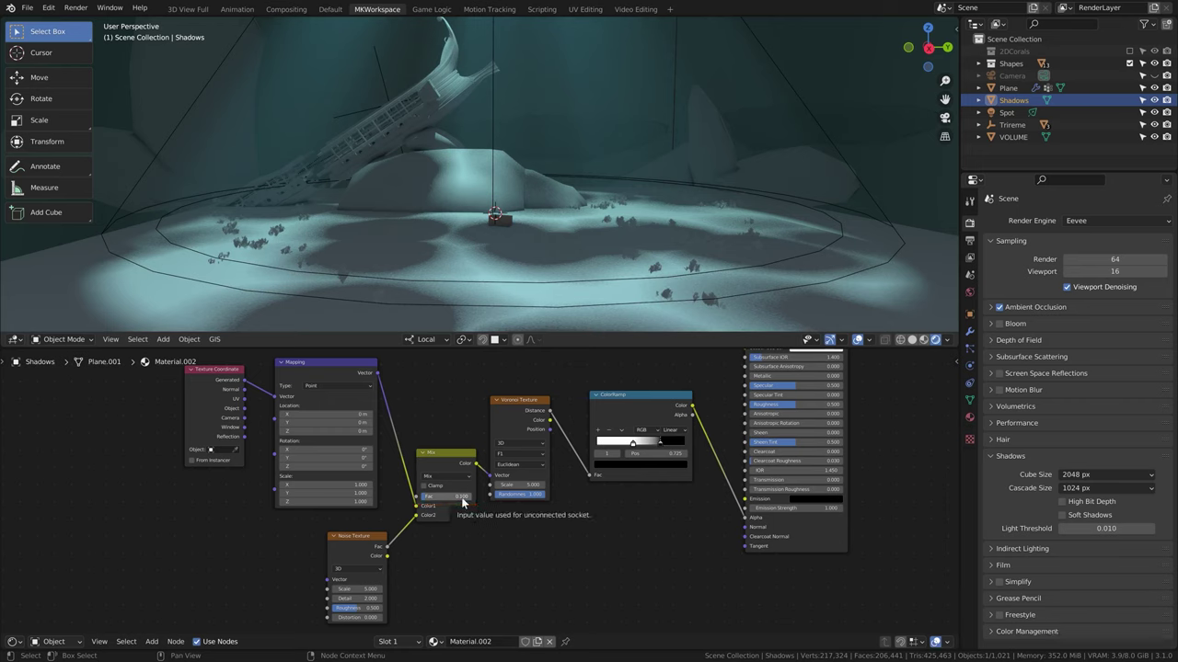
left_click_drag(428, 499, 376, 501)
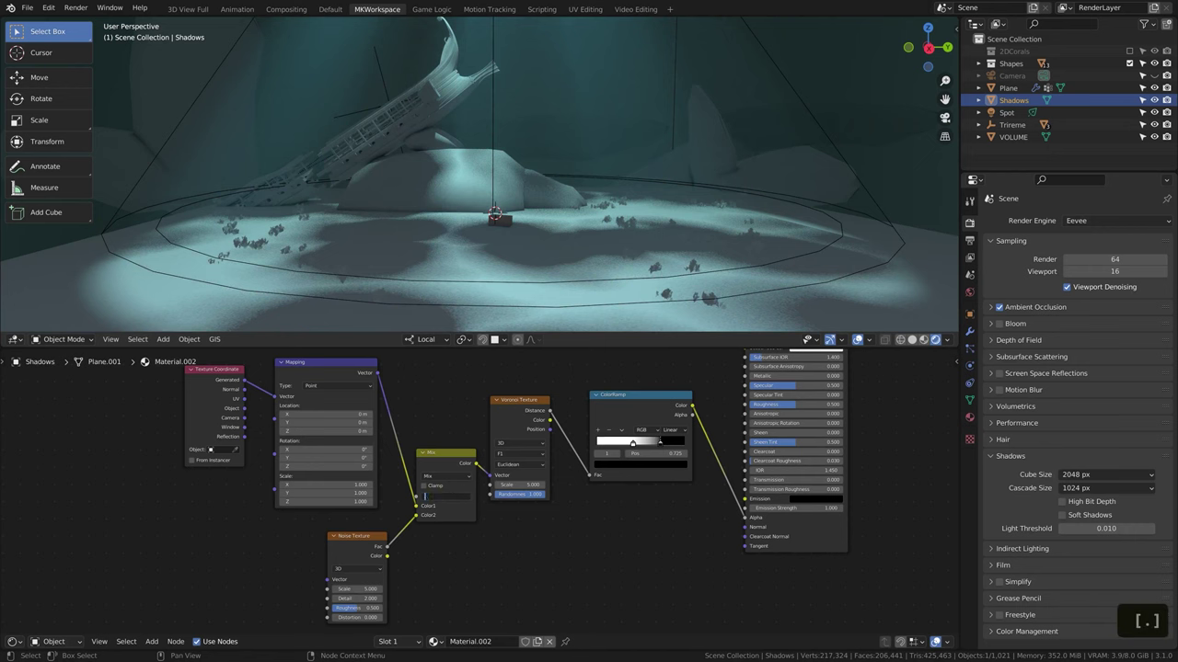
key("Return")
key("1")
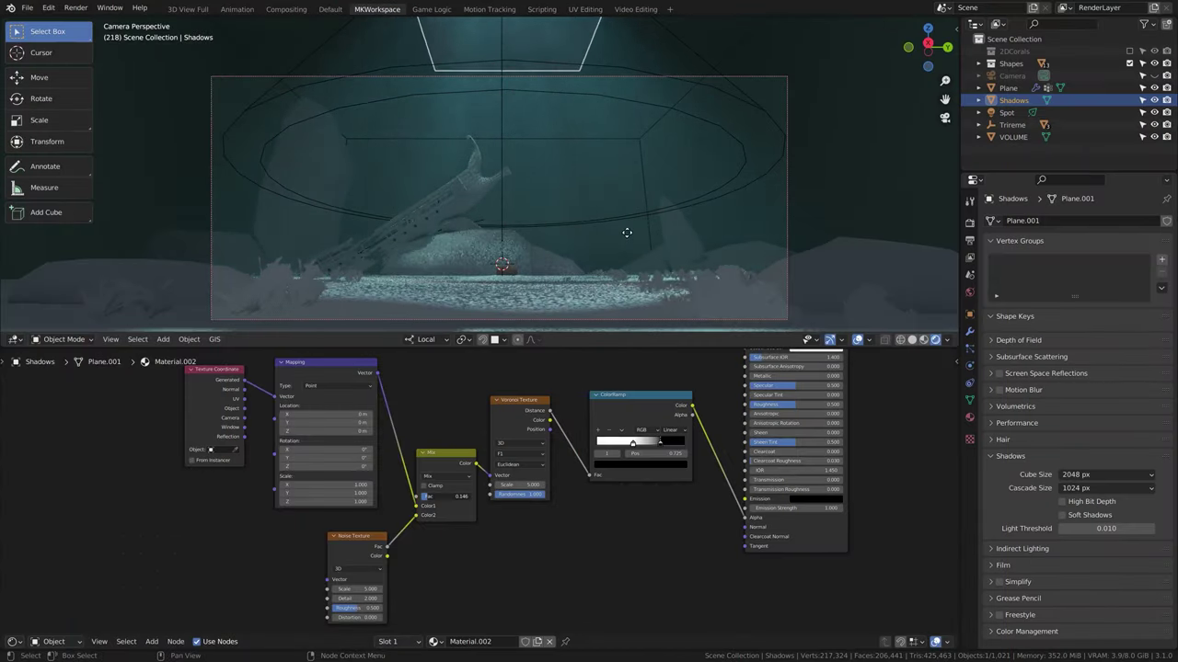
Try stretching the Shadows plane along its local Y axis by a factor of about 2.06 and moving it.
key("y")
left_click(3, 201)
key("g")
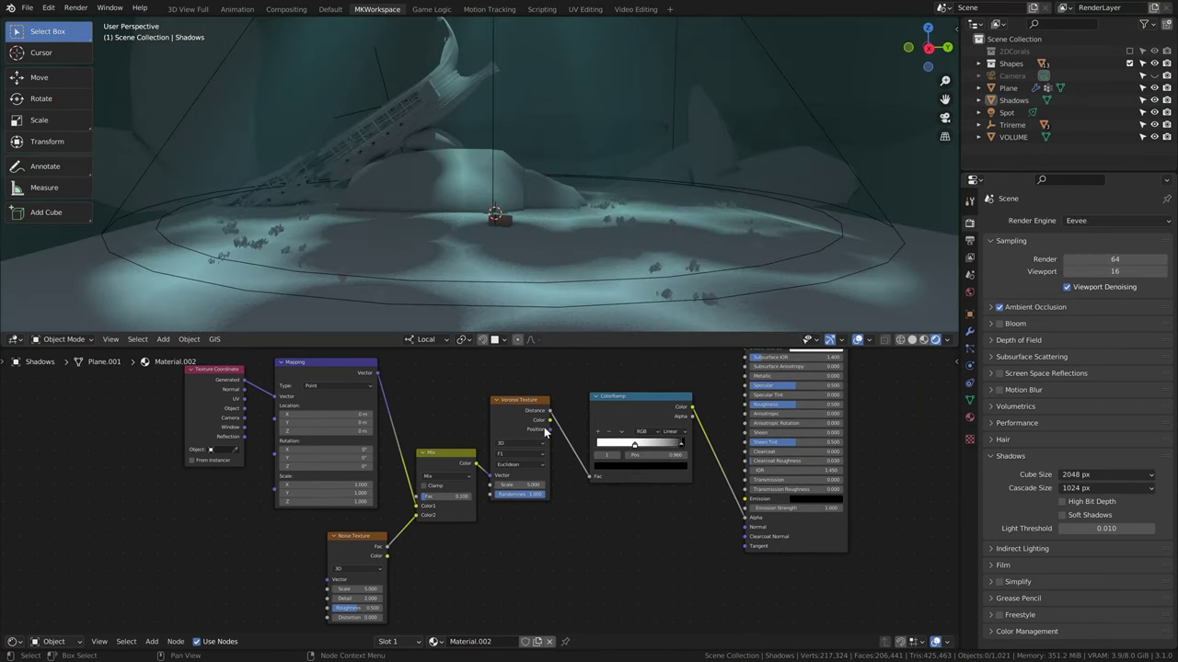
Switch the Voronoi Texture to 4D and keyframe its W value of 0 at frame 1.
left_click(529, 445)
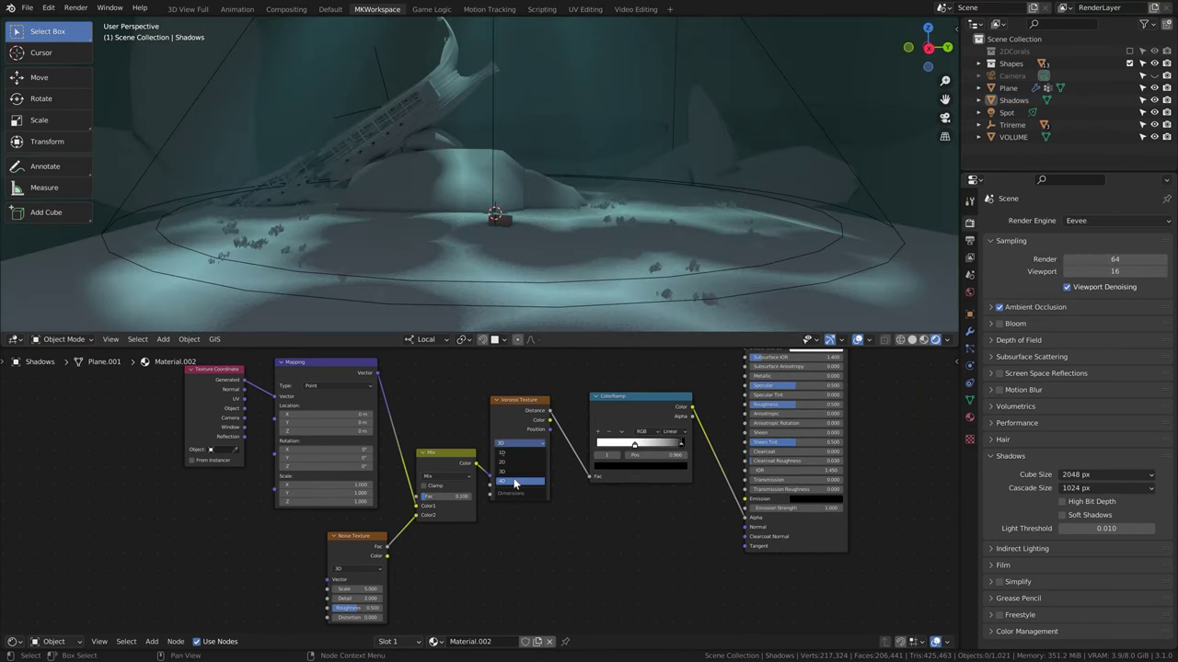
left_click(529, 480)
scroll(552, 474, "up", 2)
middle_click_drag(556, 472, 530, 502)
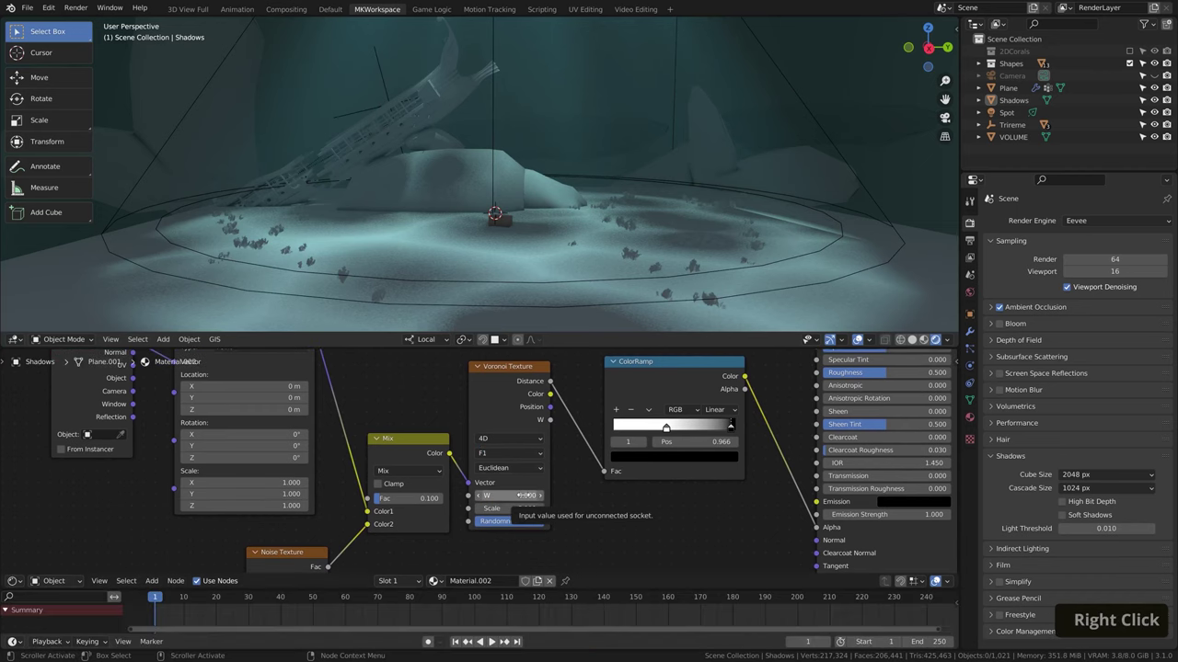
right_click(505, 495)
left_click(505, 498)
scroll(353, 619, "down", 2)
Keyframe the Voronoi Texture's W at 0.6 on frame 250 and set the keyframes' interpolation to Linear.
key("shift+Right")
left_click(506, 452)
double_click(505, 496)
type(".6")
key("Return")
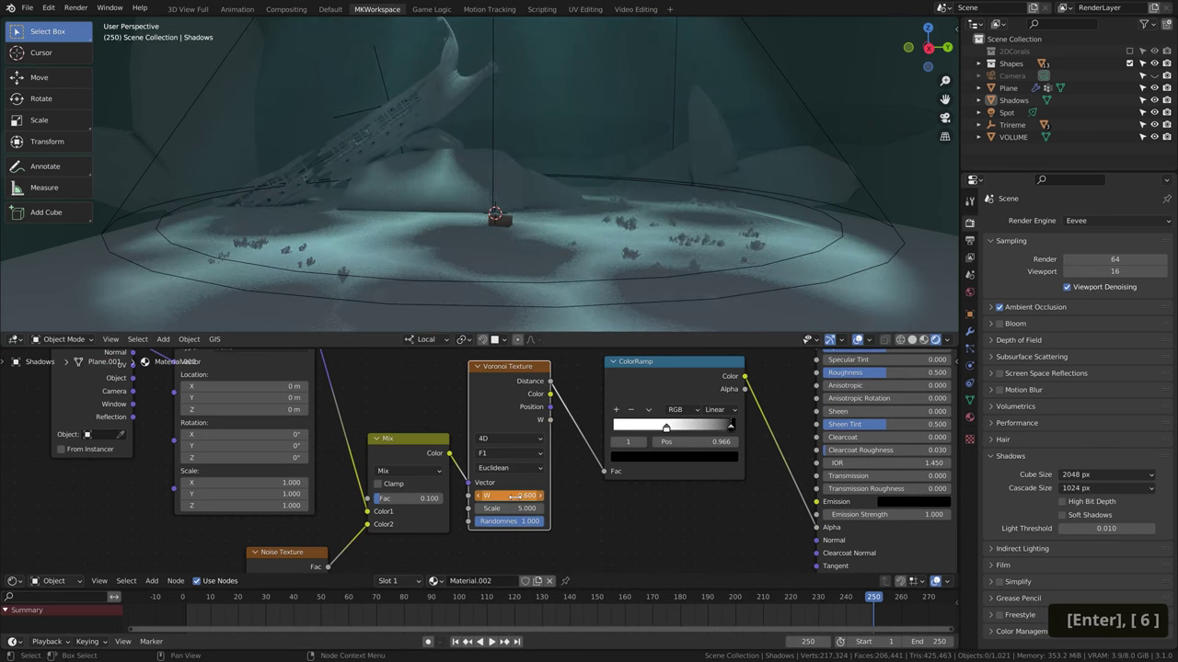
right_click(505, 496)
left_click(505, 498)
key("t")
left_click(627, 583)
Select the Shadows plane and review the animated light rays through the camera by scrubbing and playing the timeline.
left_click(1014, 100)
key("KP_0")
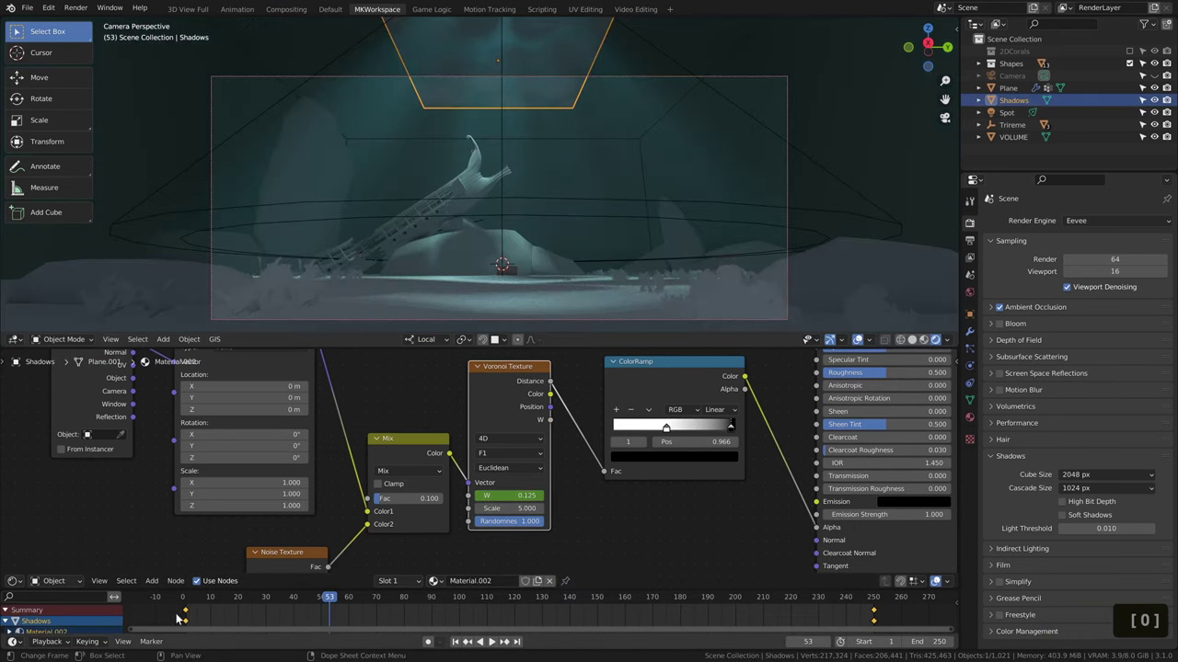
left_click_drag(193, 600, 251, 604)
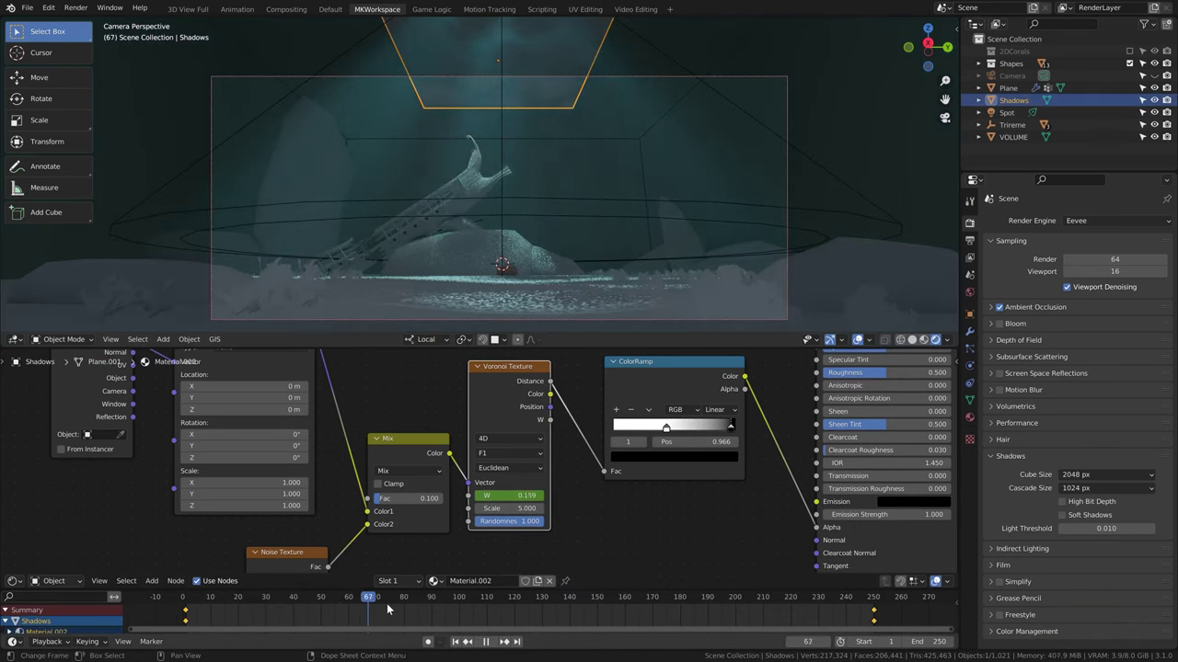
left_click_drag(391, 609, 773, 630)
key("space")
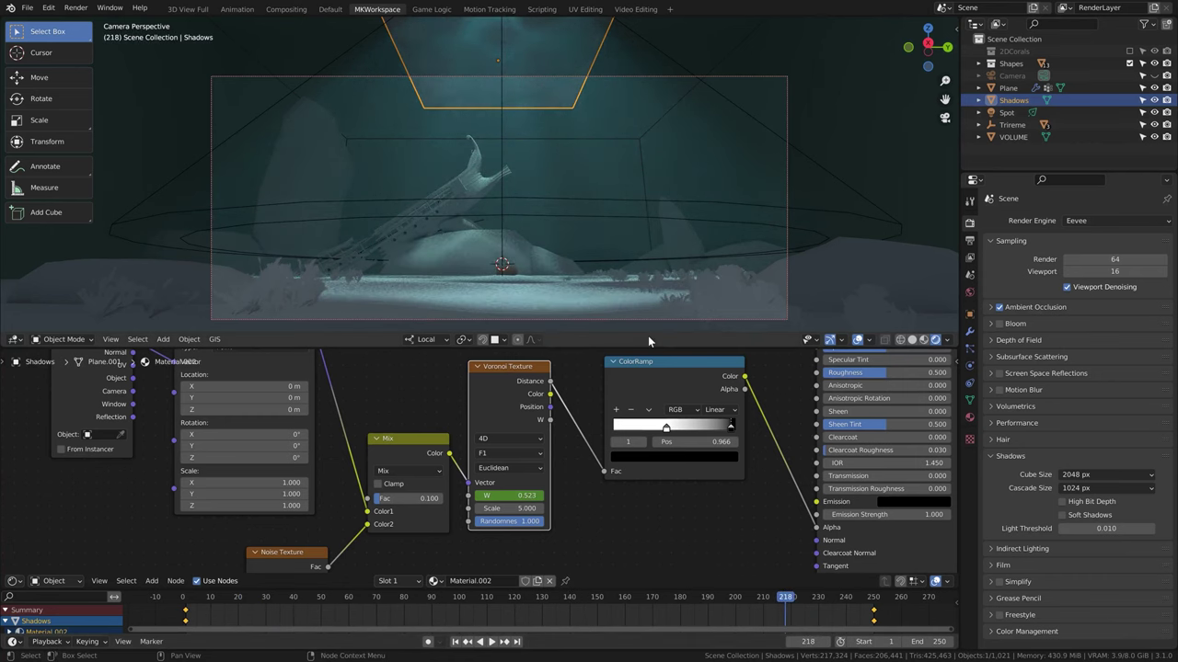
left_click_drag(208, 604, 734, 631)
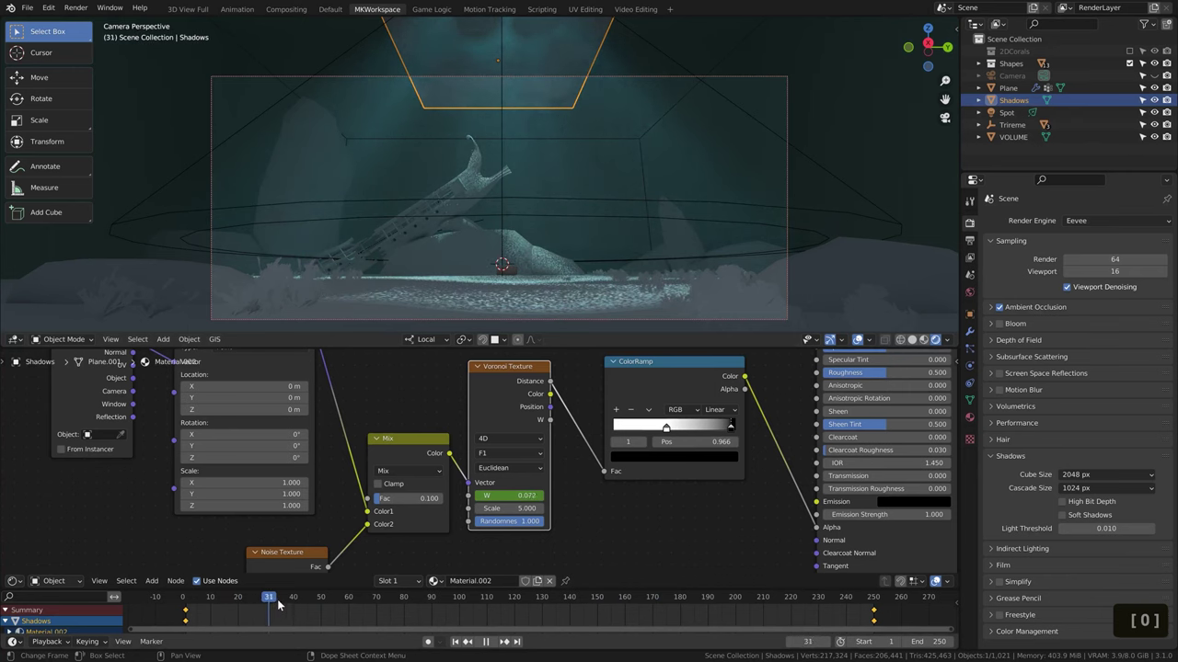
key("alt+F9")
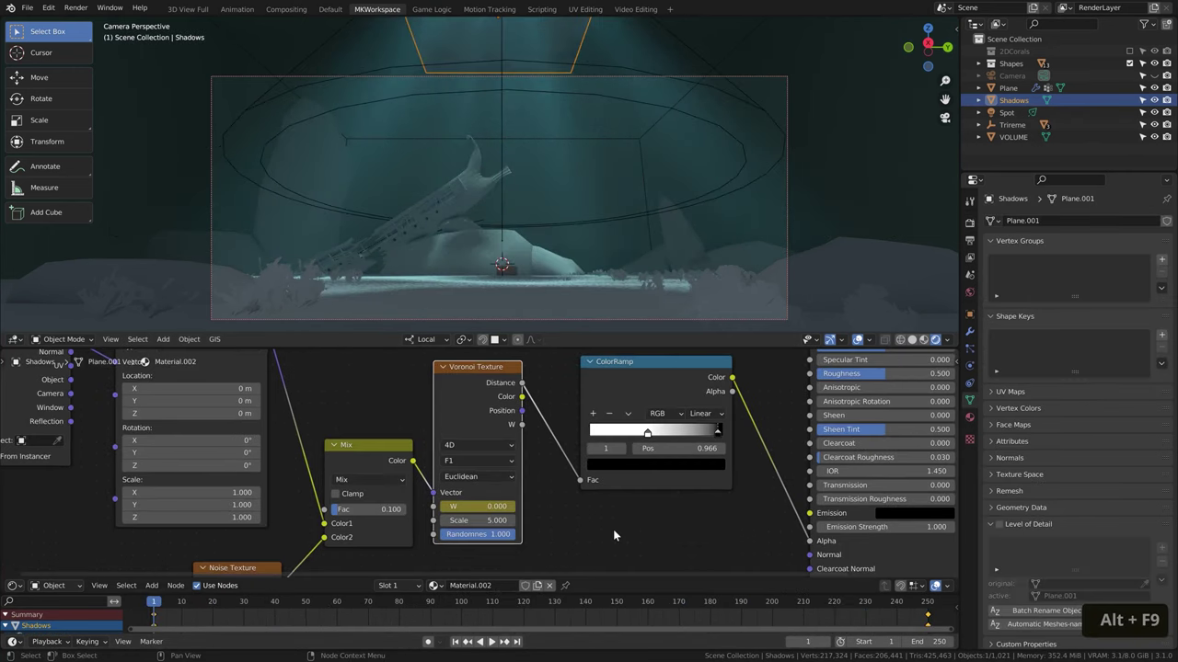
key("space")
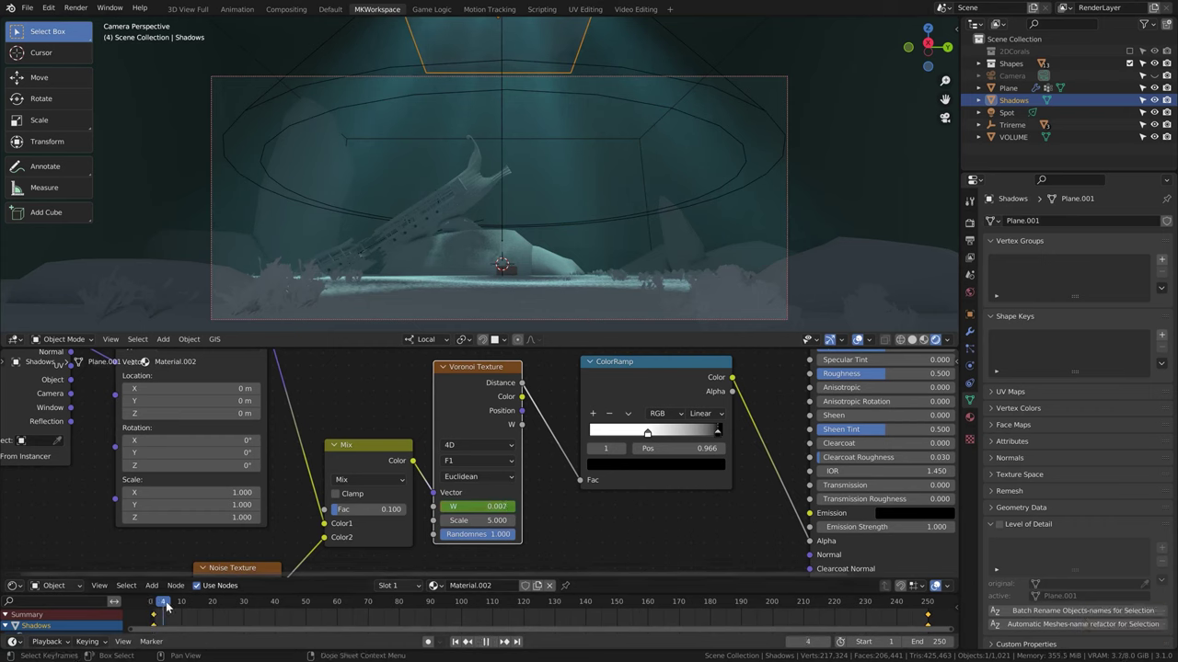
left_click_drag(166, 605, 935, 647)
key("space")
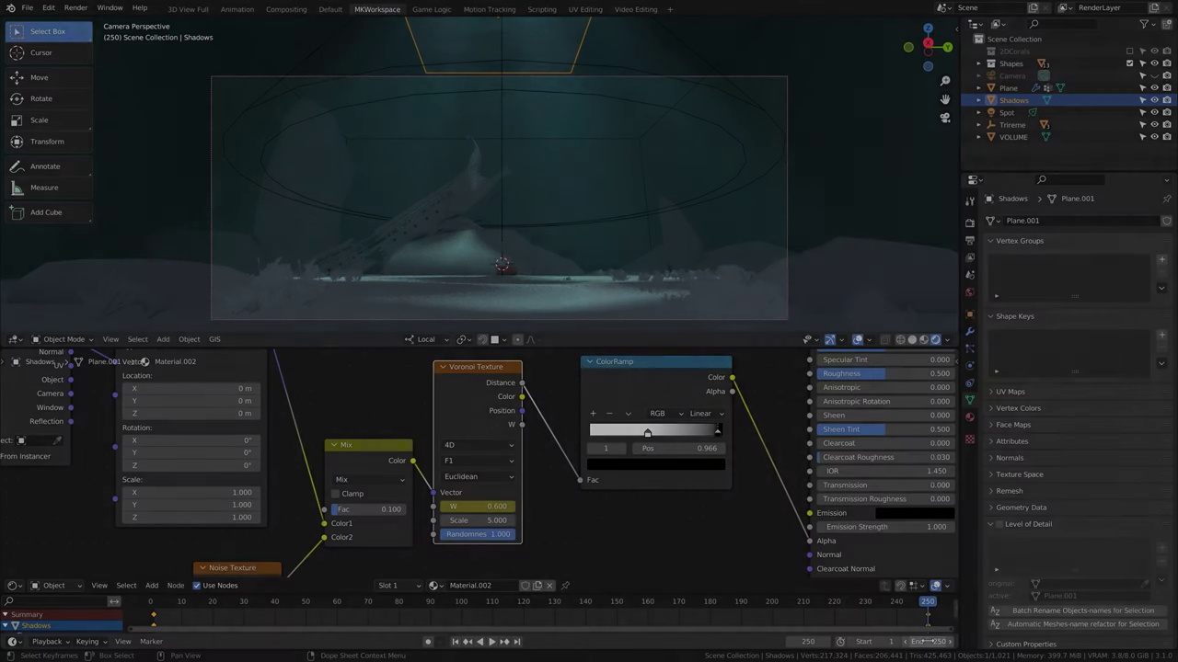
key("t")
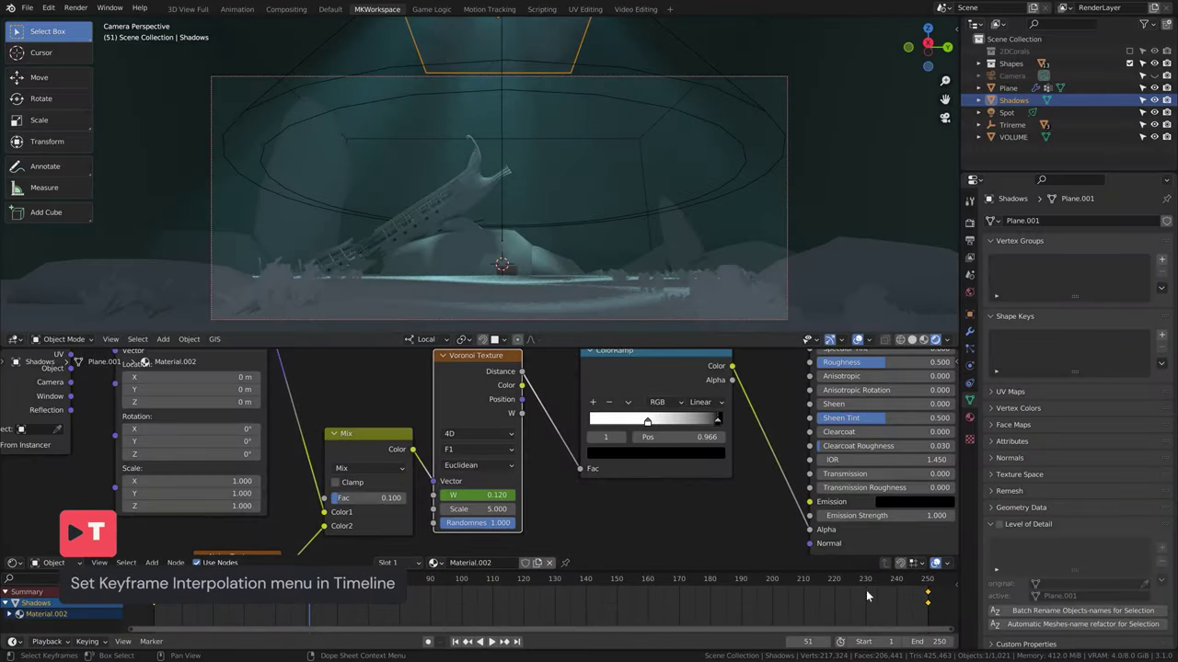
left_click(792, 594)
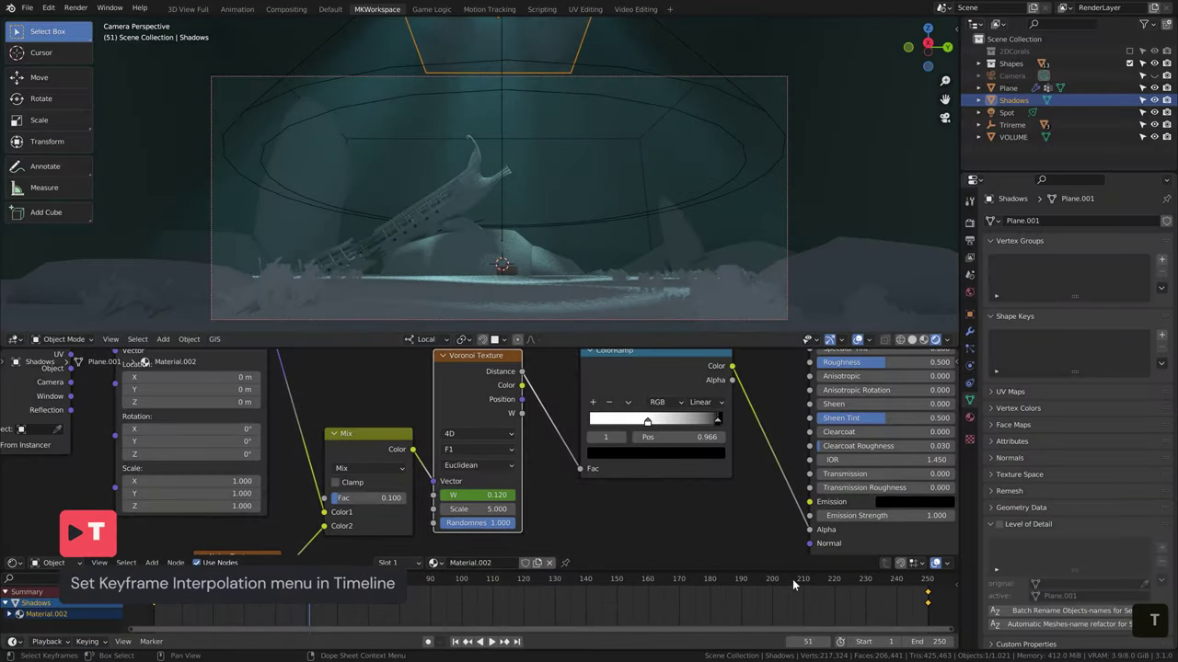
key("alt")
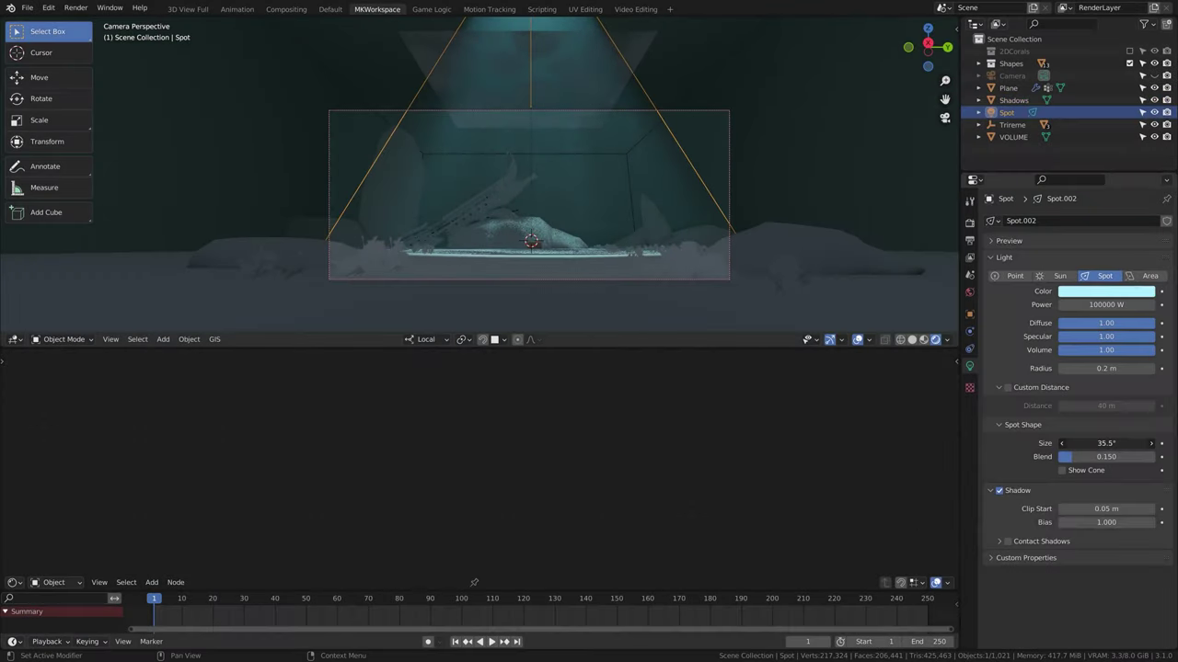
Move the spot light along its local Z axis, first down about 19.67 m and then up about 24.65 m.
key("g")
key("z")
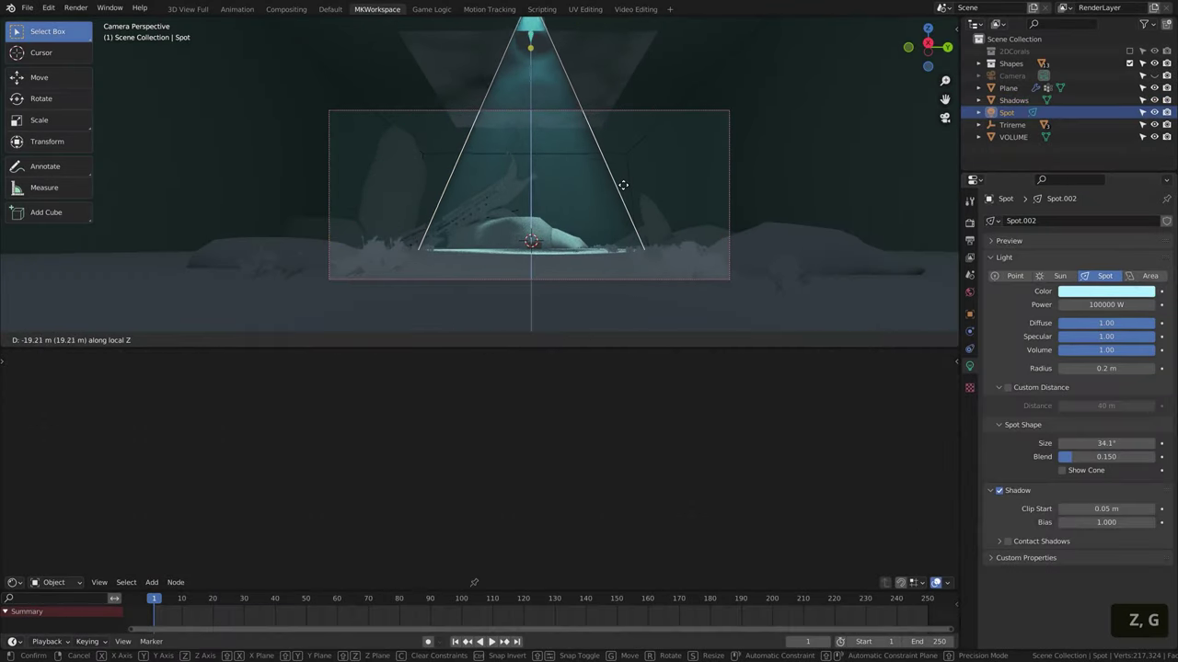
left_click(622, 191)
key("g")
key("z")
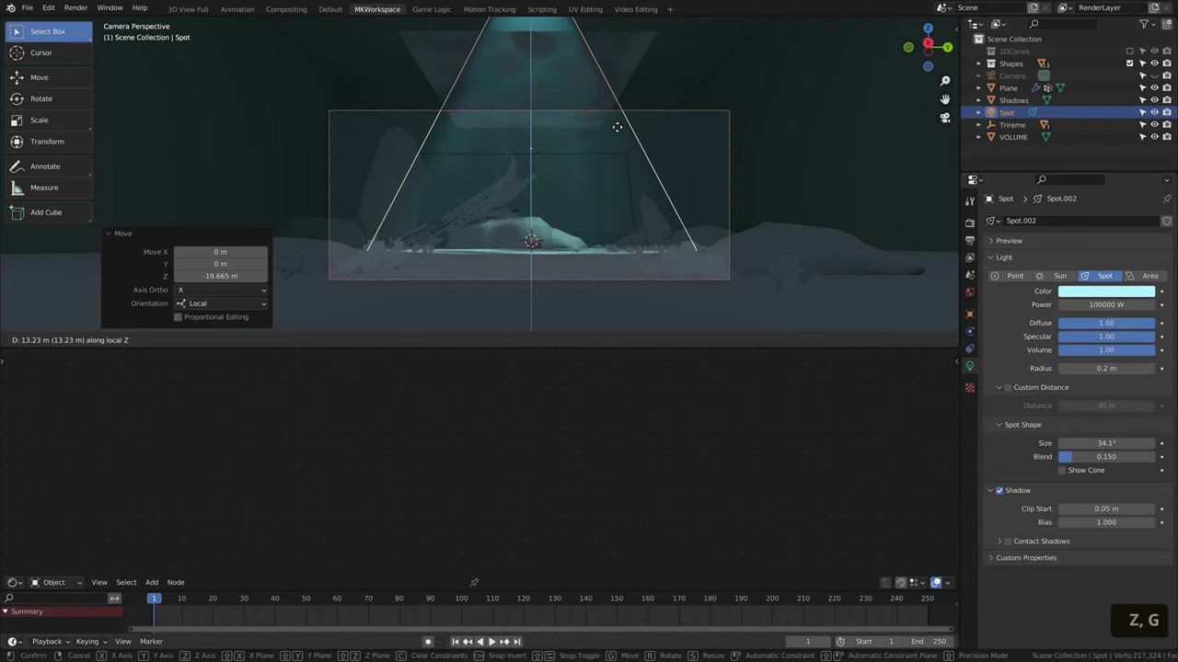
left_click(605, 83)
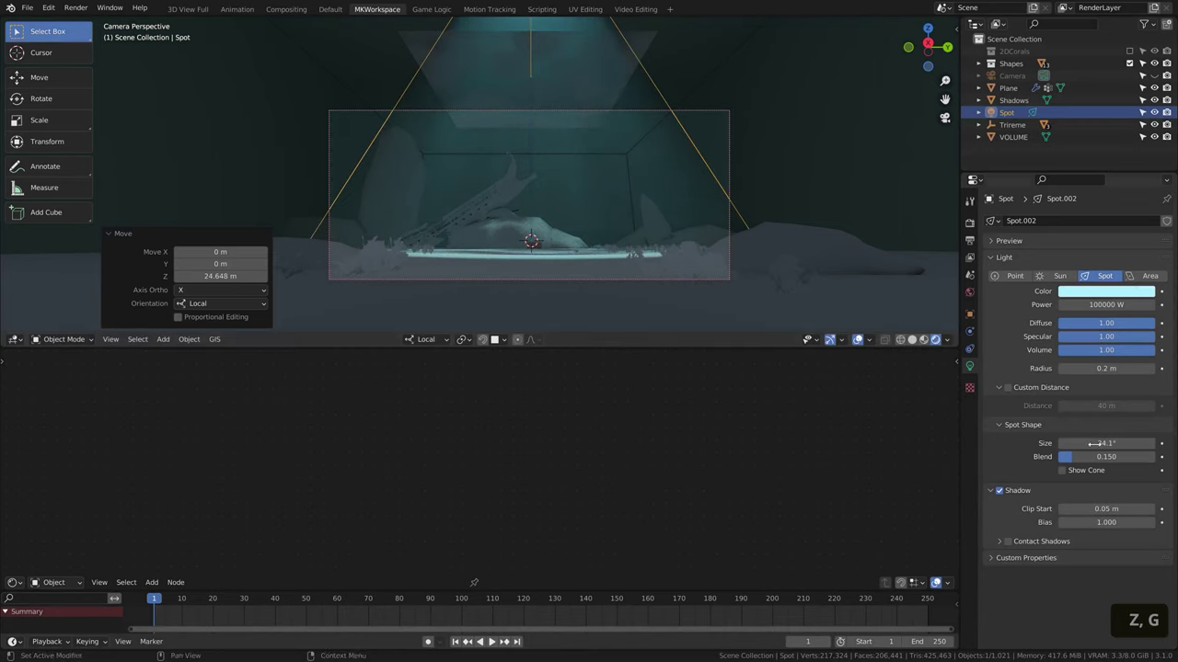
Increase the spot light's cone size and raise its power.
left_click_drag(1108, 443, 1128, 457)
left_click(1095, 303)
left_click_drag(1071, 304, 1061, 304)
type("2")
key("Return")
Move the Shadows plane up along Z and stretch it along its local Y axis by a factor of 1.42.
left_click(705, 136)
key("g")
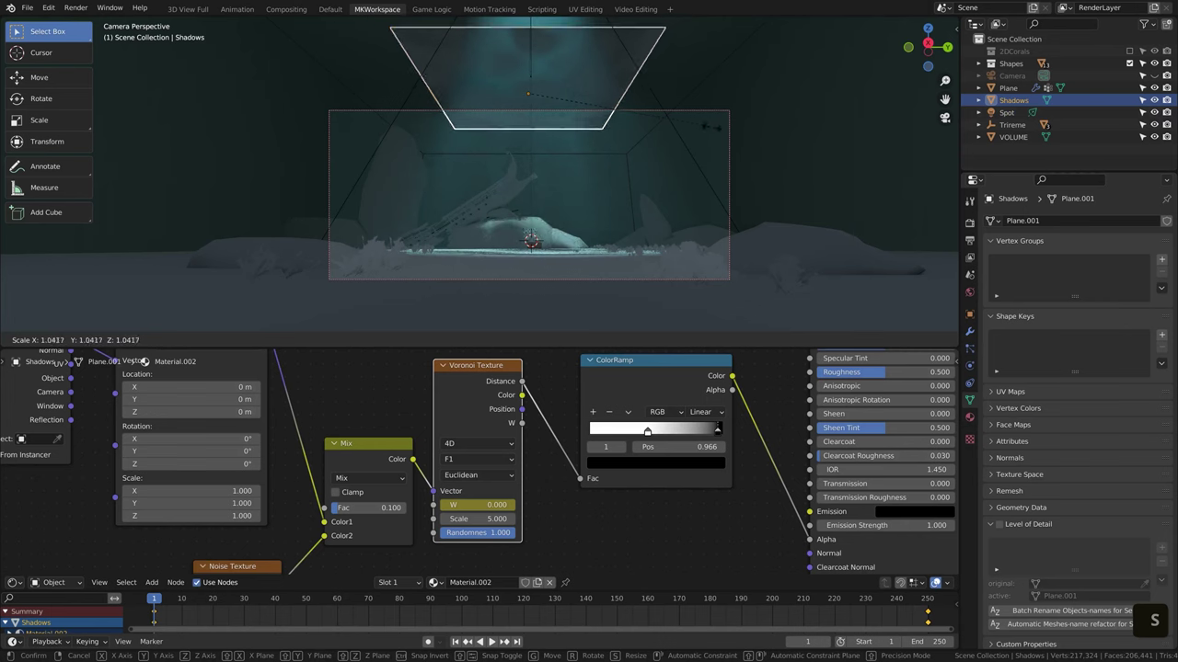
key("z")
left_click(709, 99)
key("s")
key("y")
left_click(598, 386)
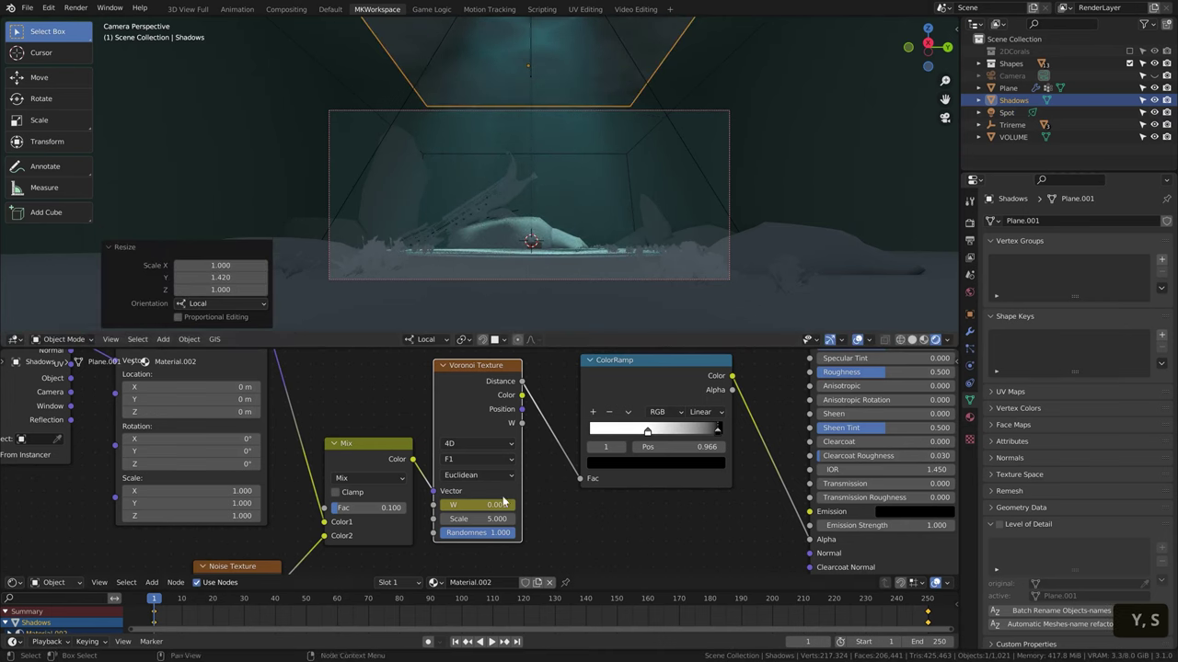
Set the Voronoi Texture's scale to 8.1 and the ColorRamp's white stop to 0.47 and black stop to 0.636, checking the animation.
left_click_drag(490, 519, 518, 519)
left_click_drag(647, 433, 636, 434)
left_click_drag(716, 433, 709, 434)
left_click_drag(636, 430, 651, 430)
key("alt+a")
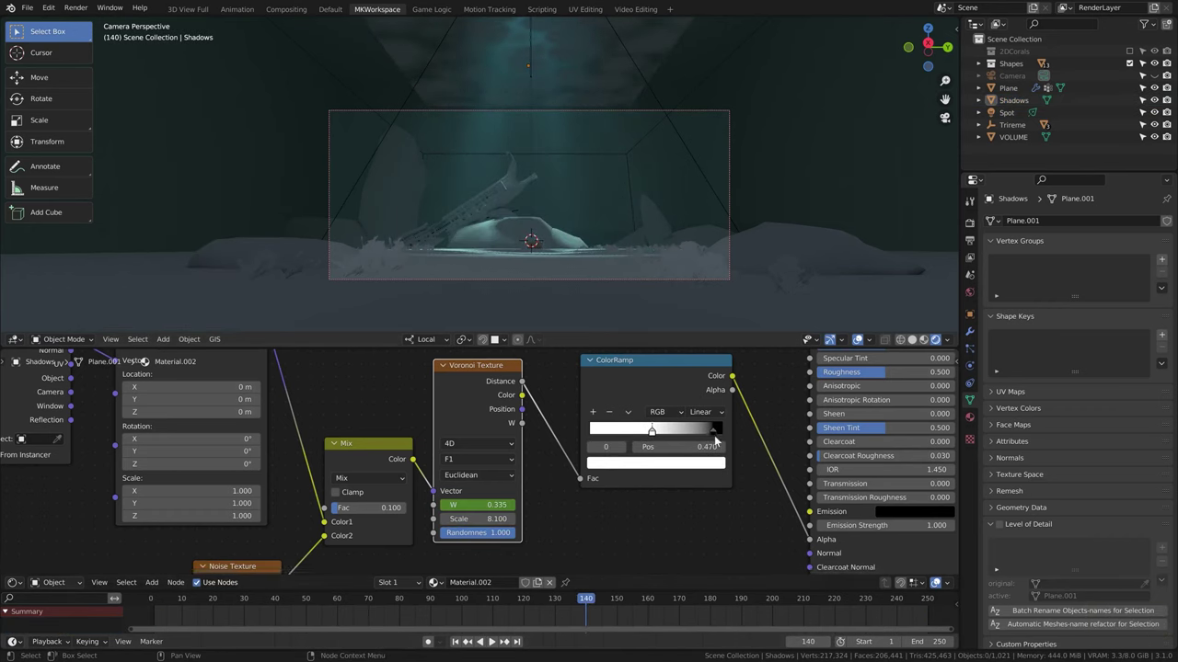
left_click_drag(714, 432, 674, 434)
key("space")
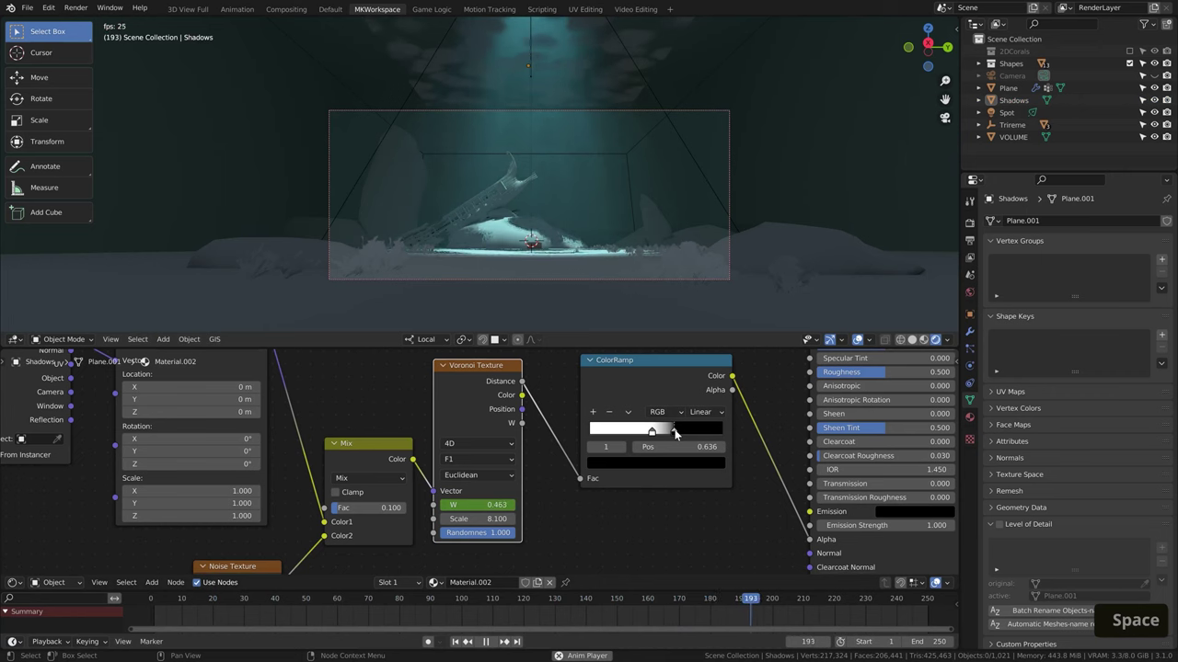
key("space")
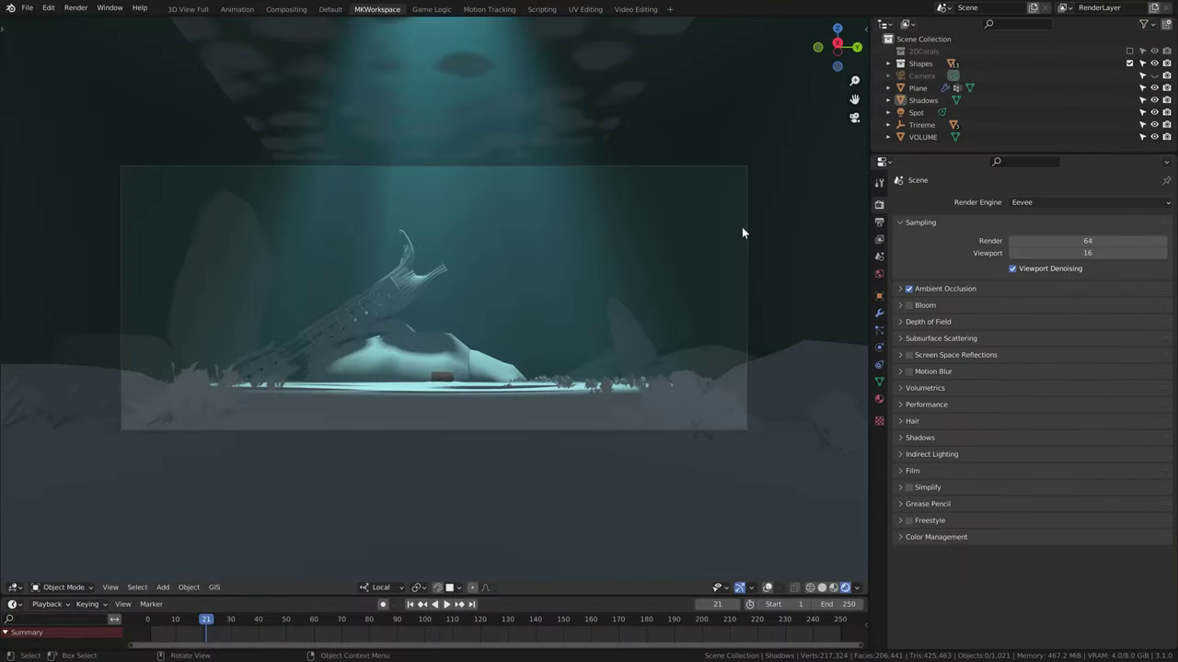
Enable Bloom in the Eevee render settings and expand its options.
left_click(879, 204)
left_click(909, 305)
left_click(901, 307)
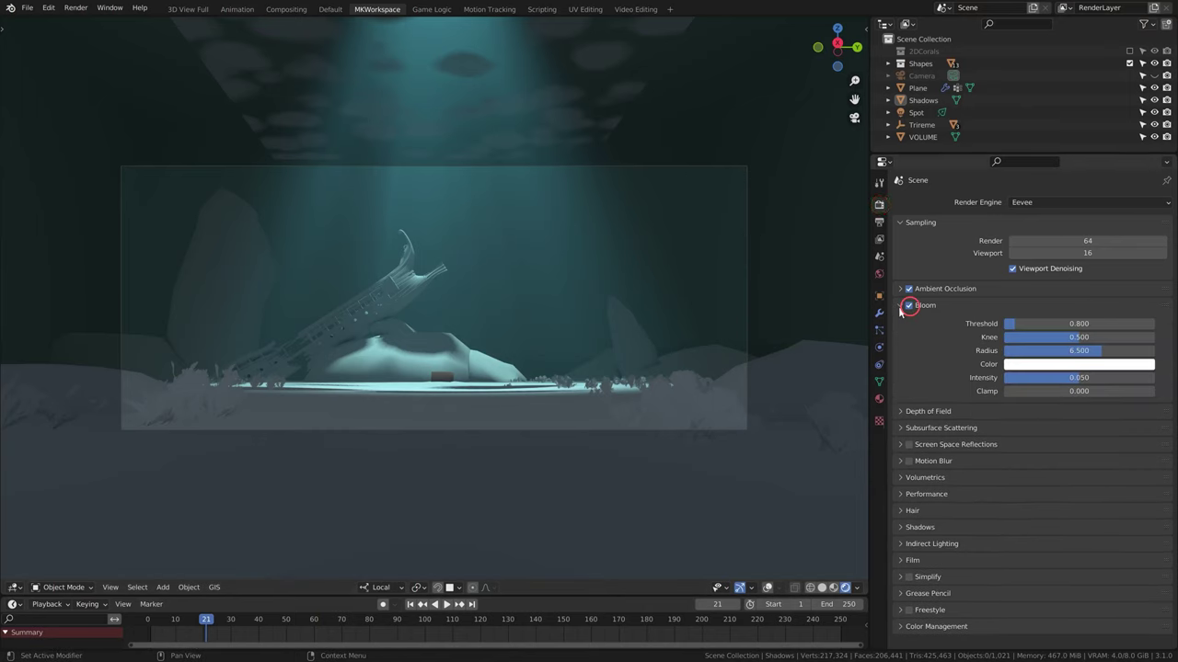
Set the Bloom threshold to 0.5 and its intensity to 2.
left_click(1073, 326)
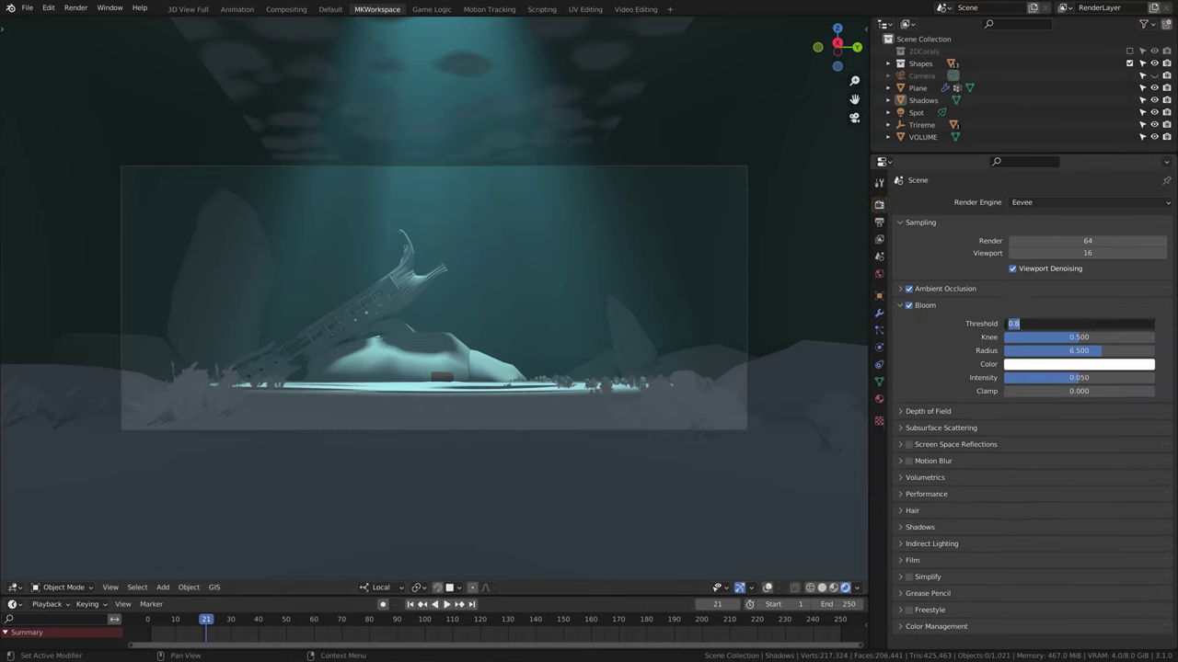
type(".5")
key("Return")
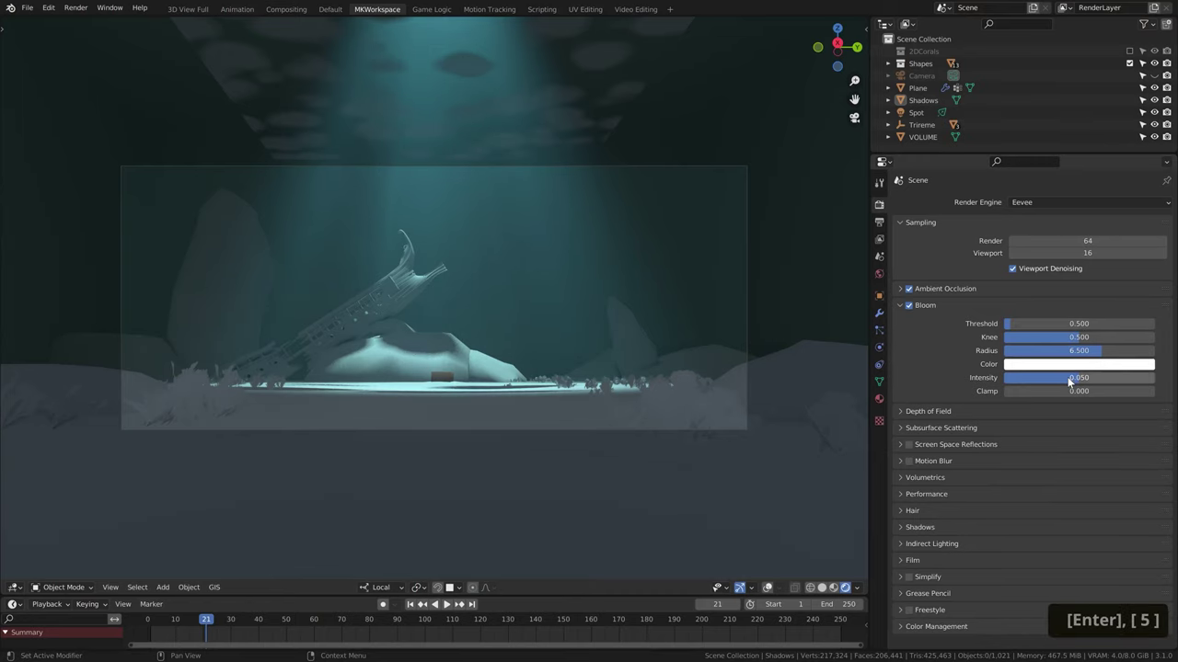
double_click(1070, 379)
type("2")
key("Return")
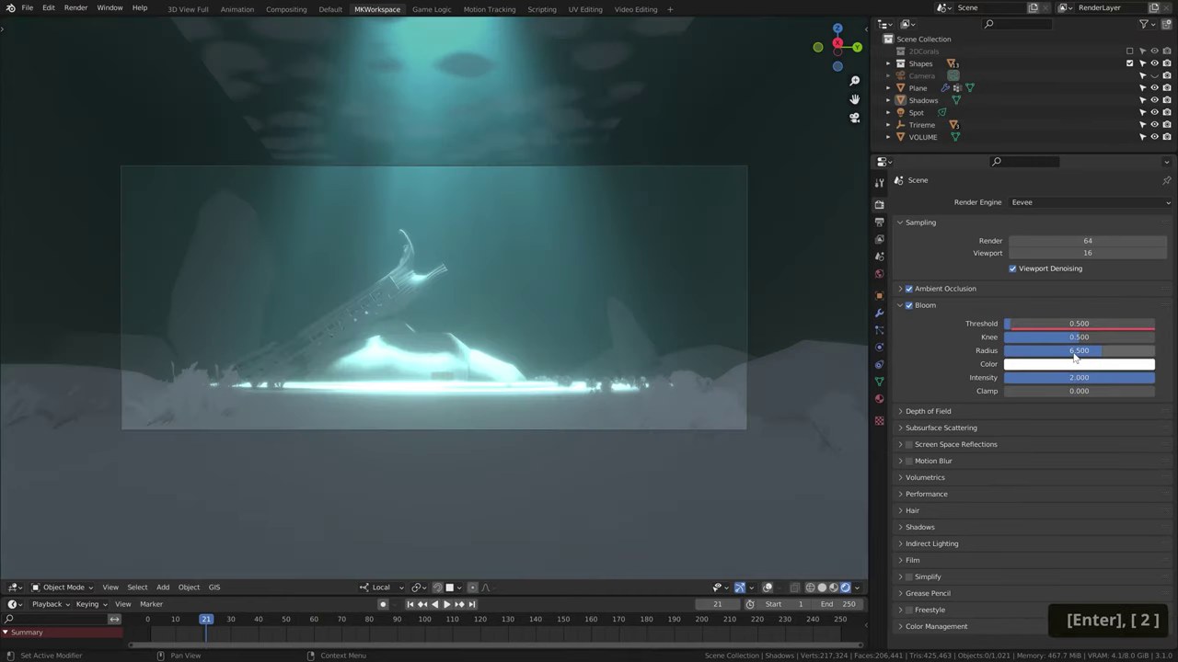
Set the Bloom radius to 3, its intensity to 0.5 and its color to light blue.
double_click(1072, 354)
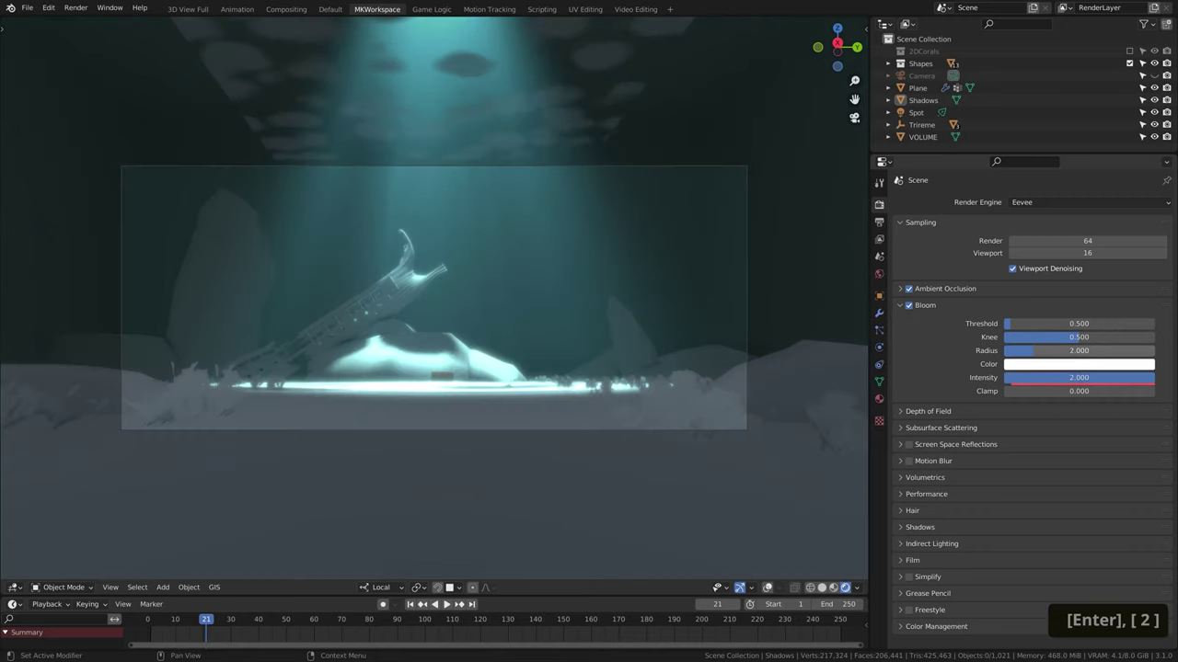
type("3")
key("Return")
double_click(1067, 376)
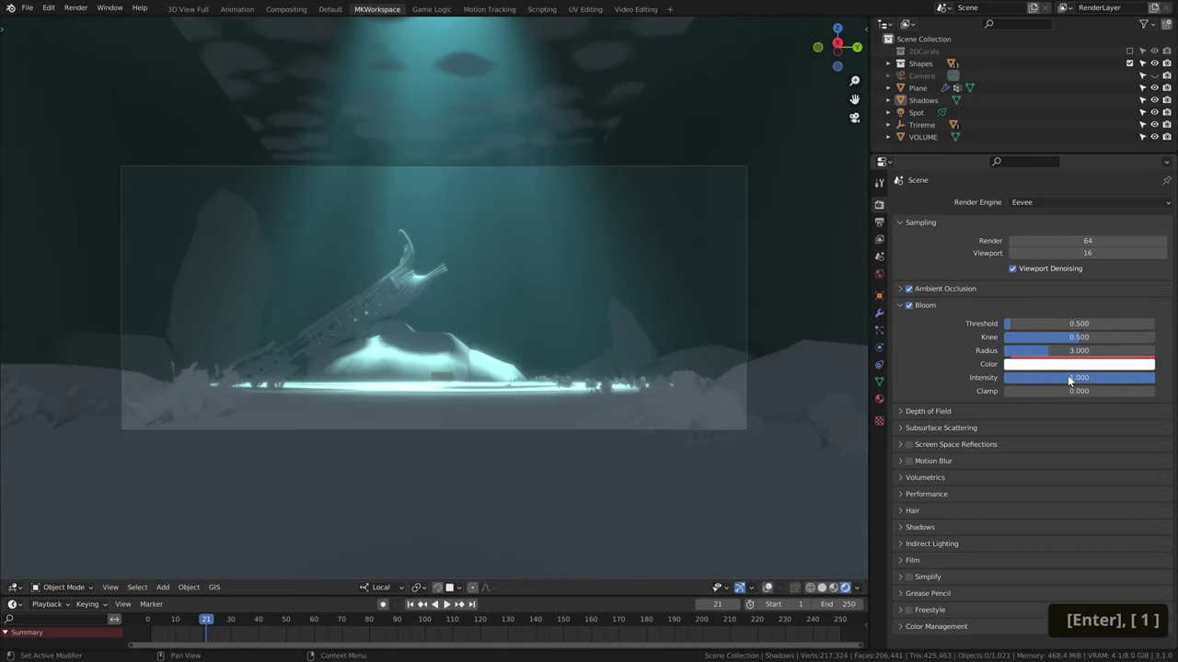
type(".5")
key("Return")
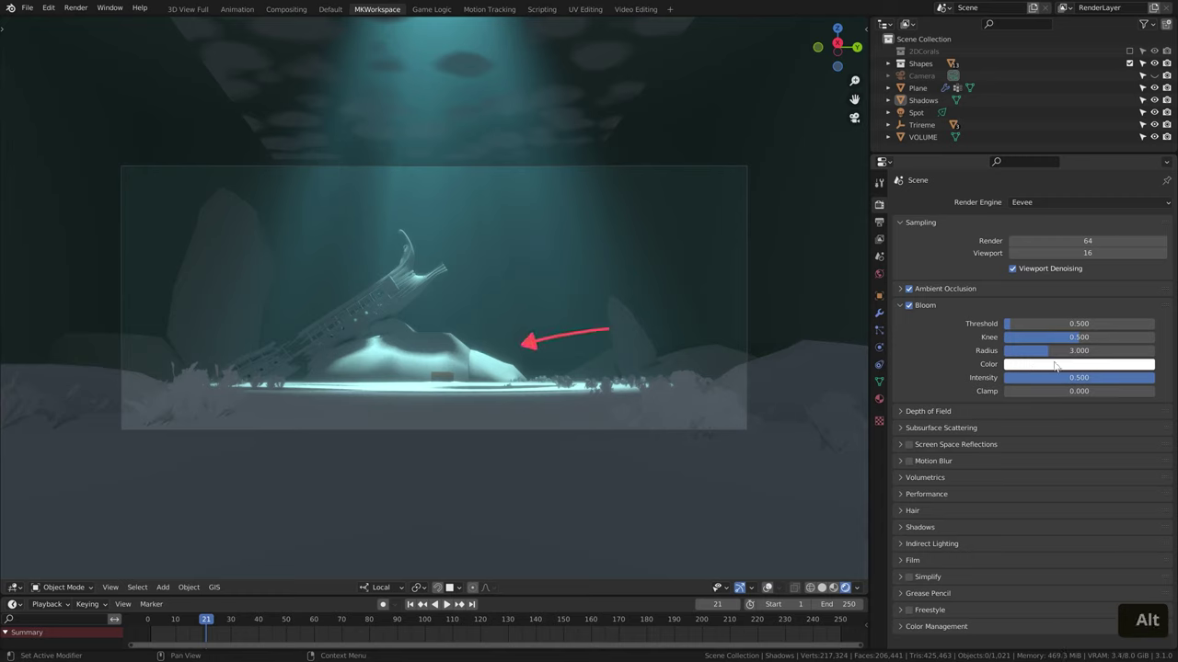
left_click(1065, 366)
left_click_drag(1090, 244, 1096, 222)
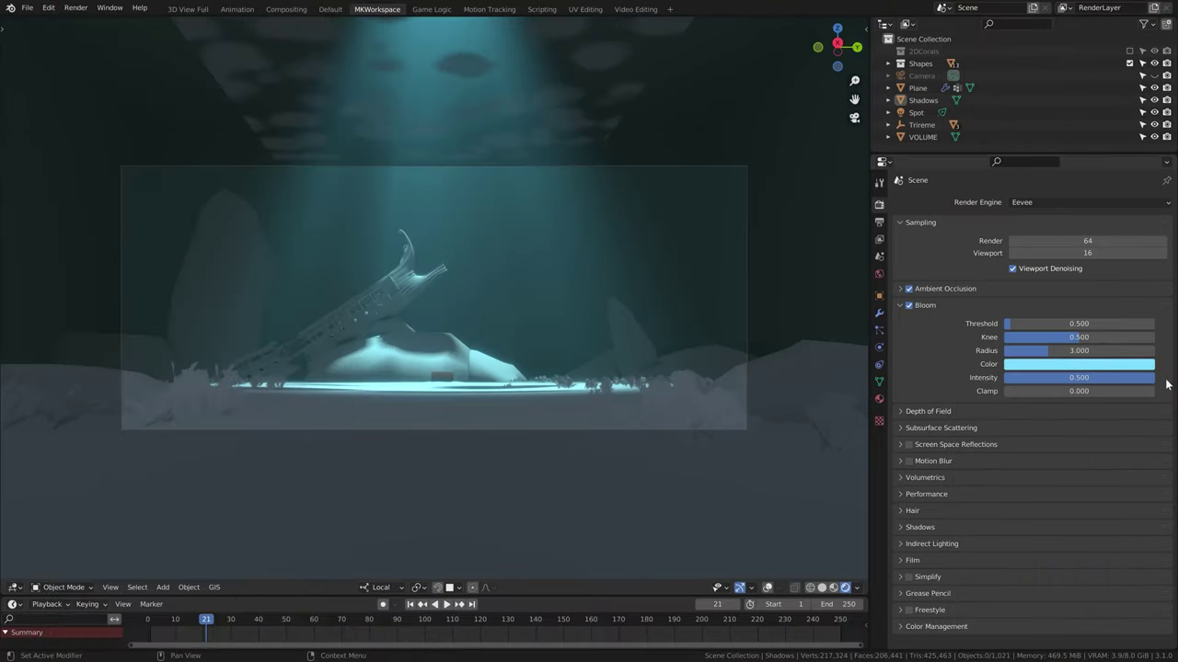
In the Eevee shadow settings, set the cube size to 4096 px and enable High Bit Depth and Soft Shadows.
left_click(938, 528)
scroll(939, 530, "down", 2)
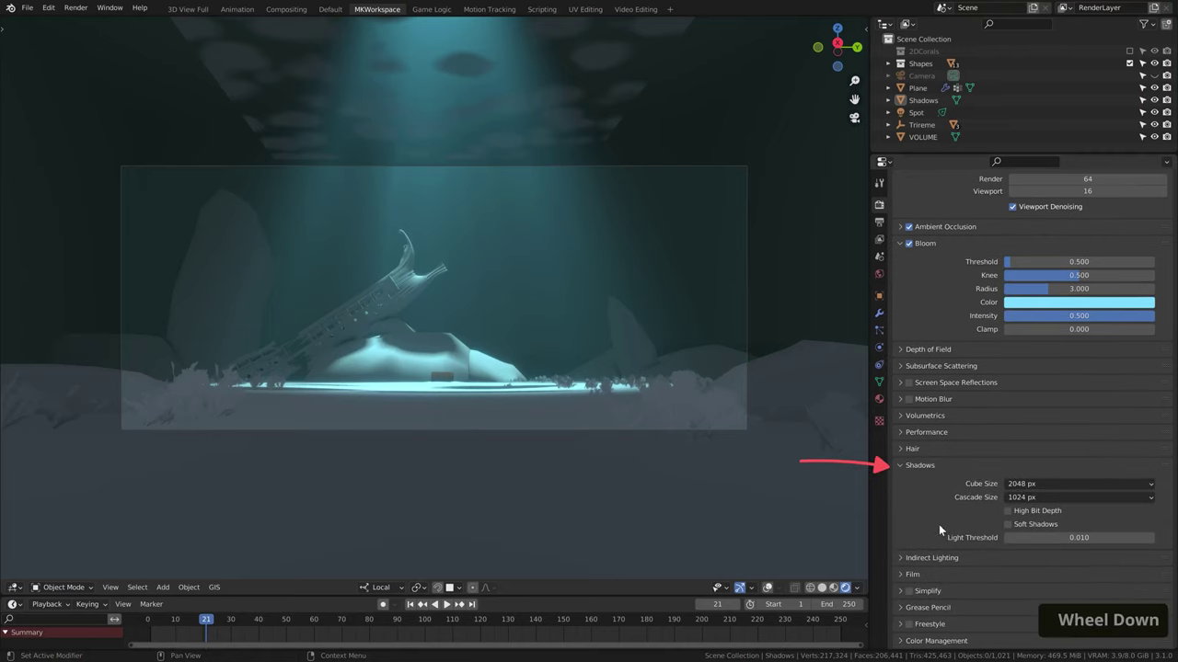
left_click(1031, 484)
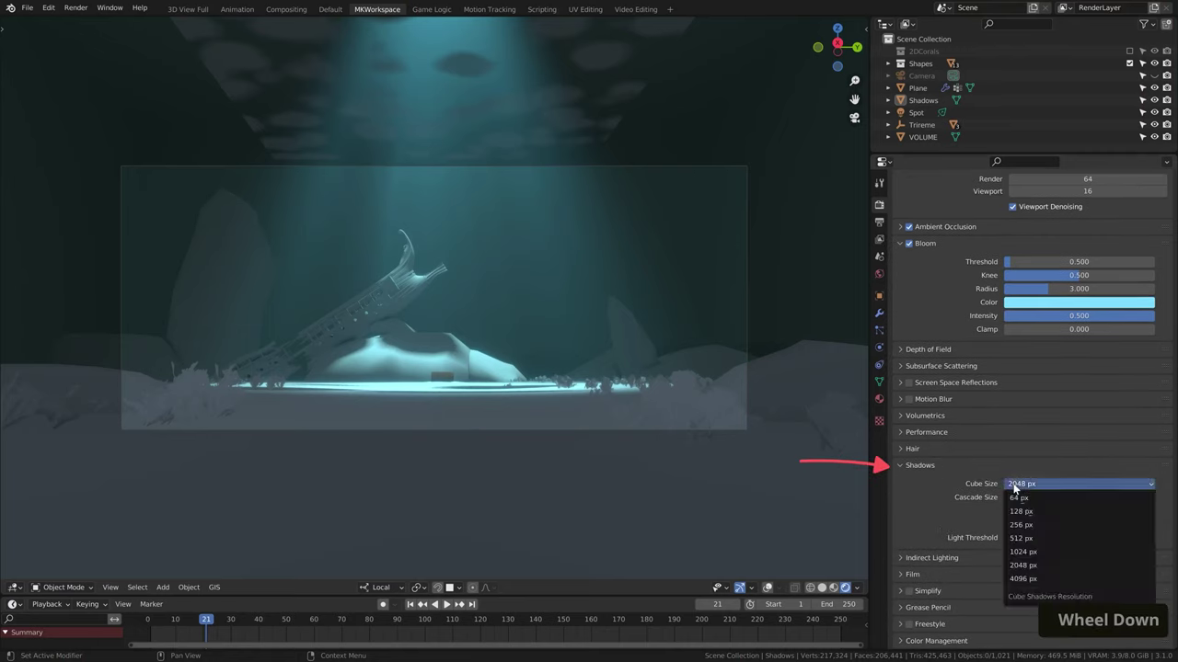
left_click(1019, 576)
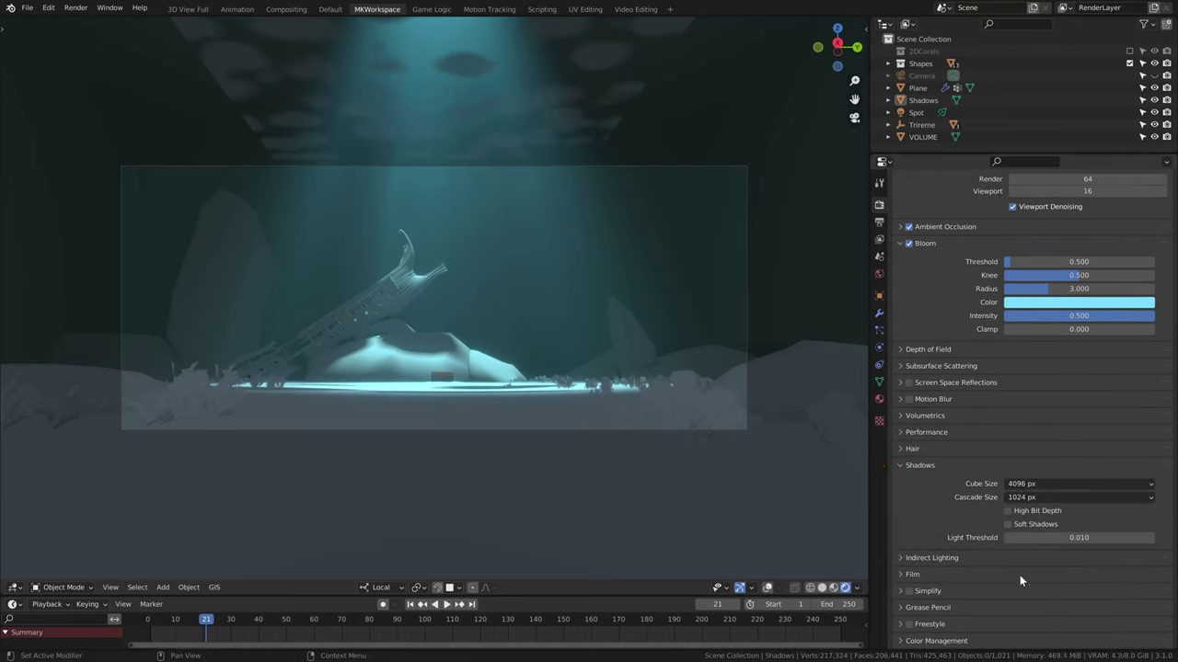
left_click(1008, 511)
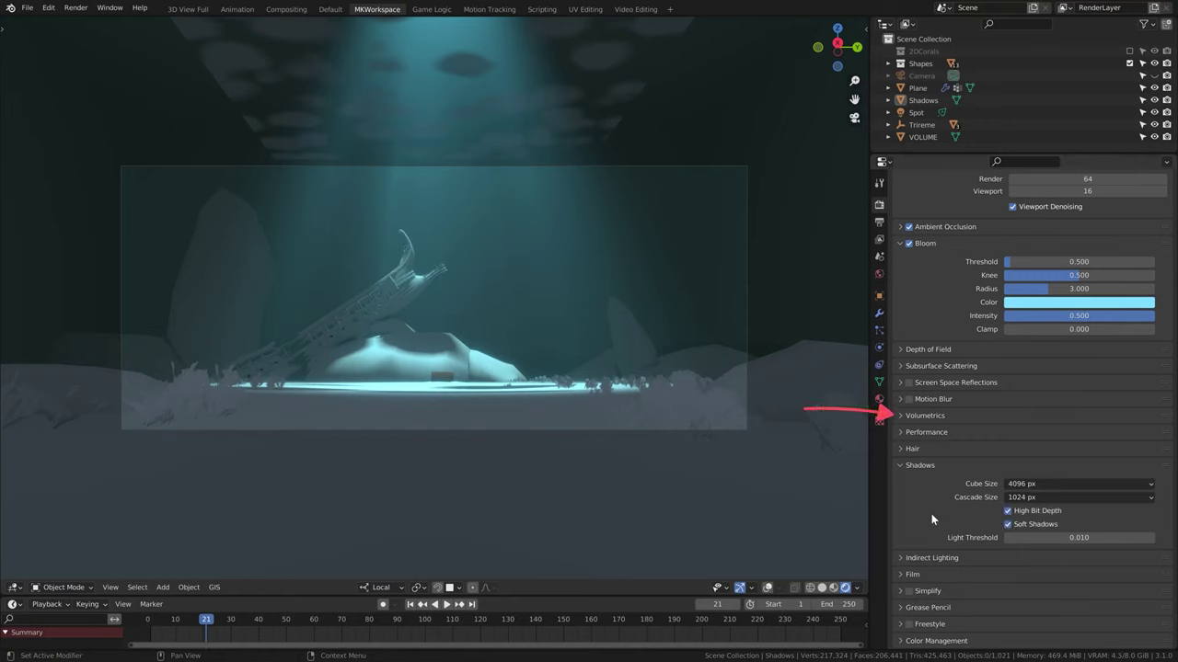
Expand the Volumetrics settings and compare the scene with Volumetric Shadows switched on and off.
left_click(934, 419)
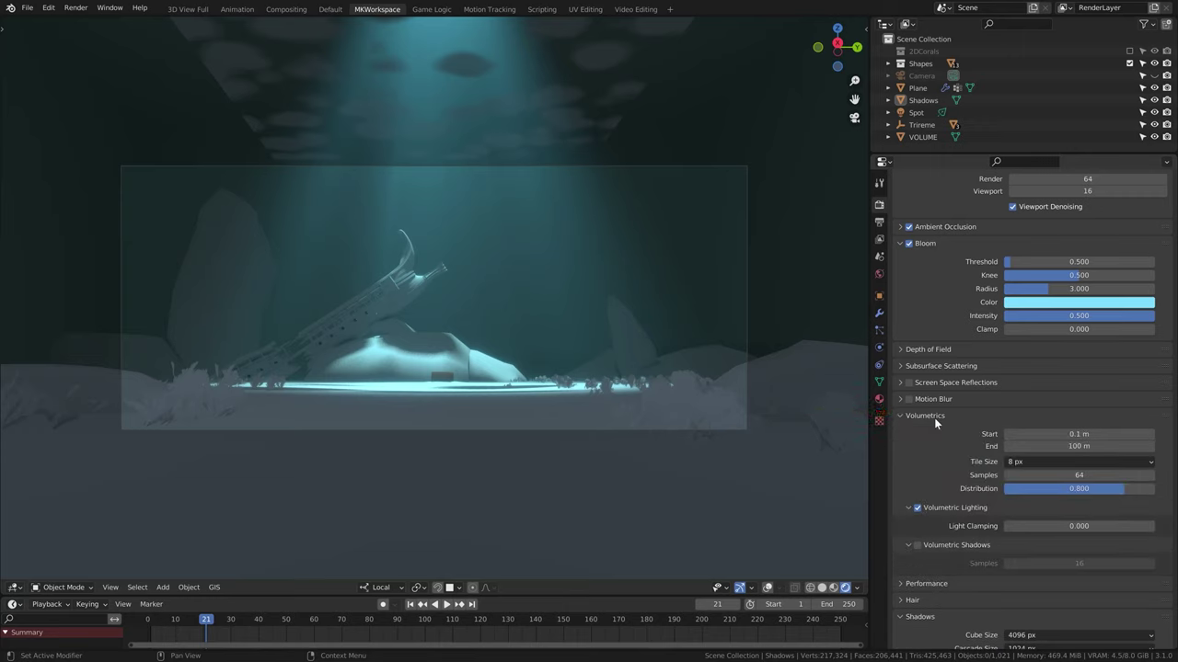
left_click(916, 545)
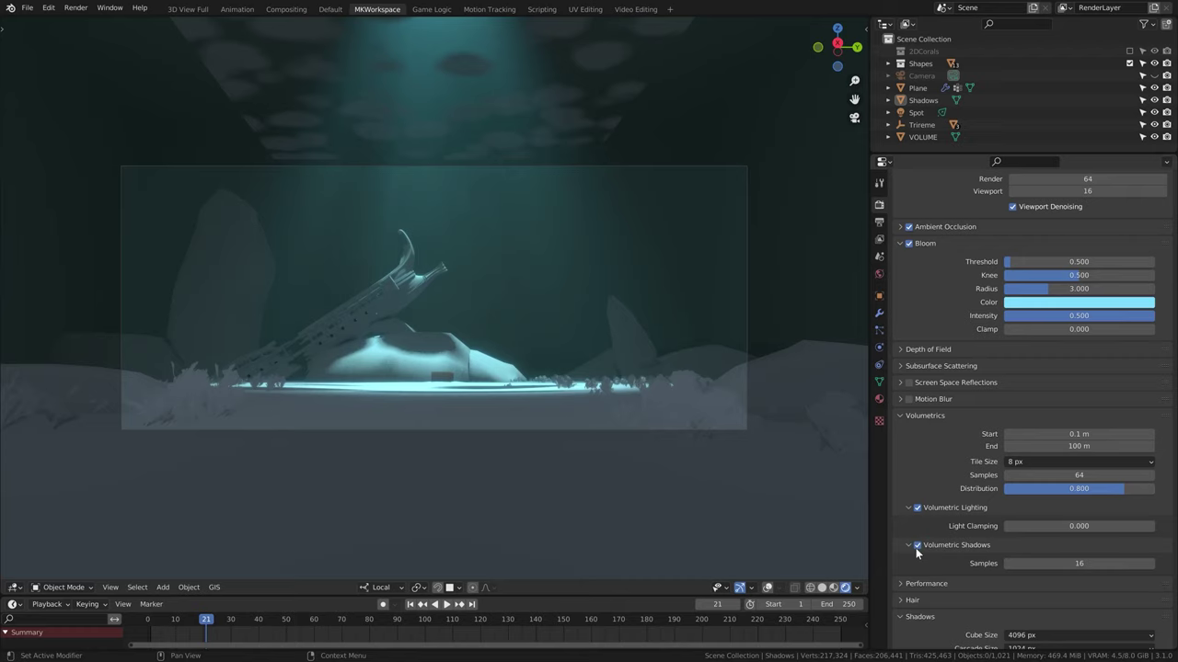
left_click(916, 545)
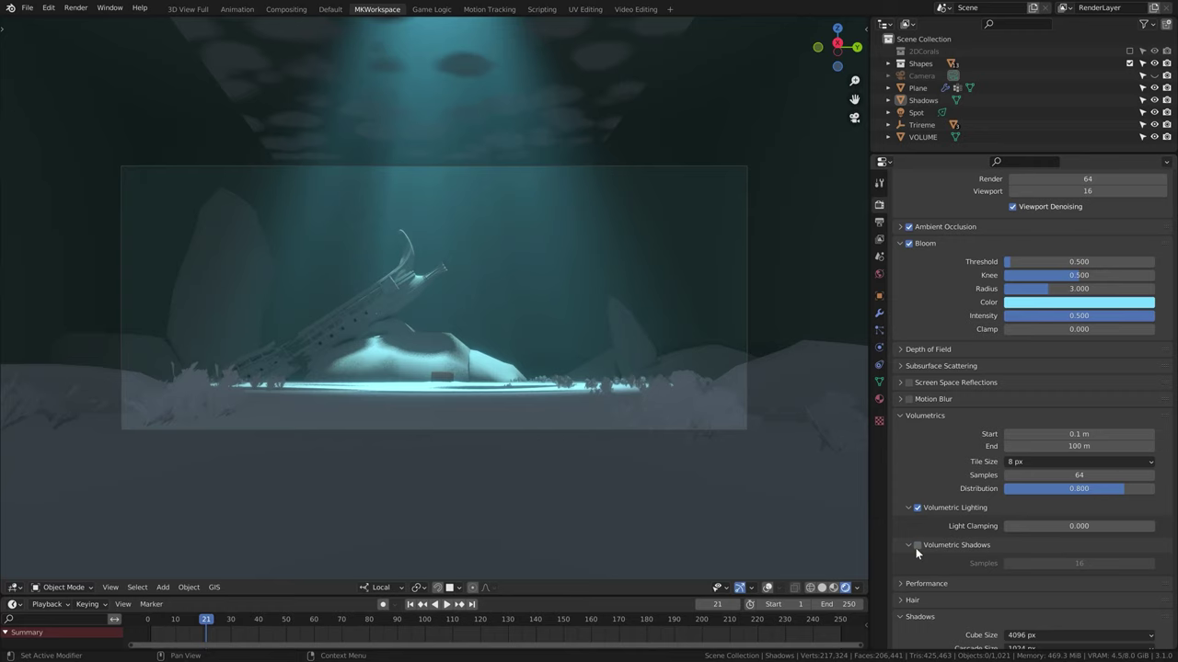
Compare volumetric tile sizes of 4 px and 2 px, and leave the tile size at 4 px.
left_click(1031, 461)
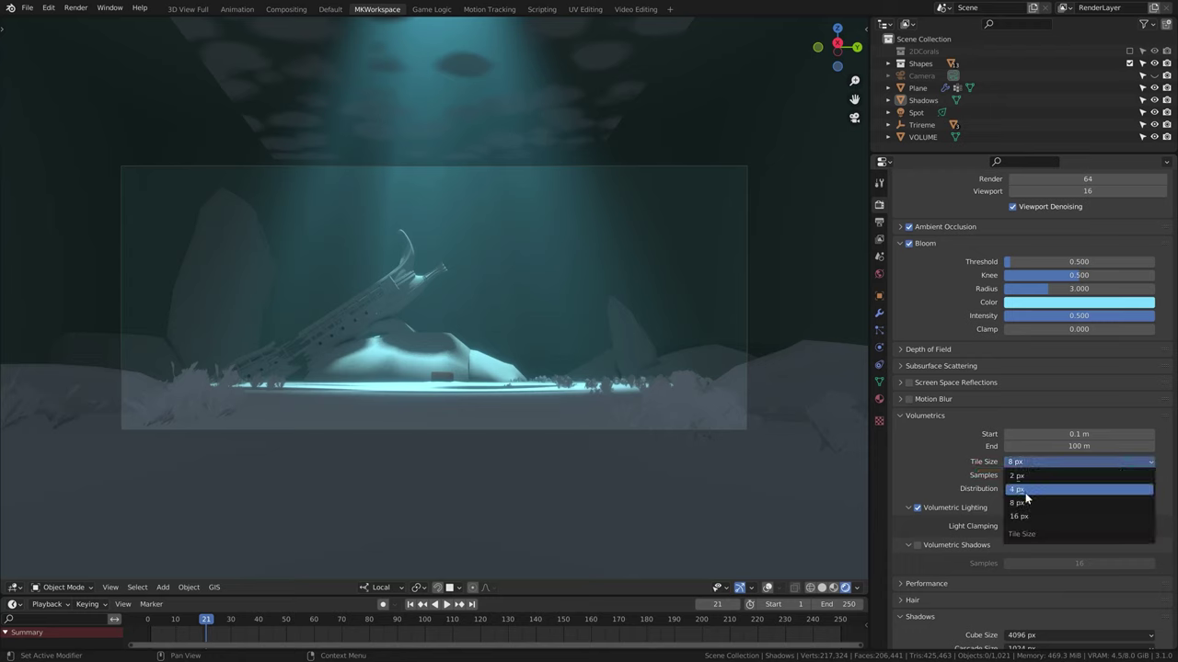
left_click(1029, 493)
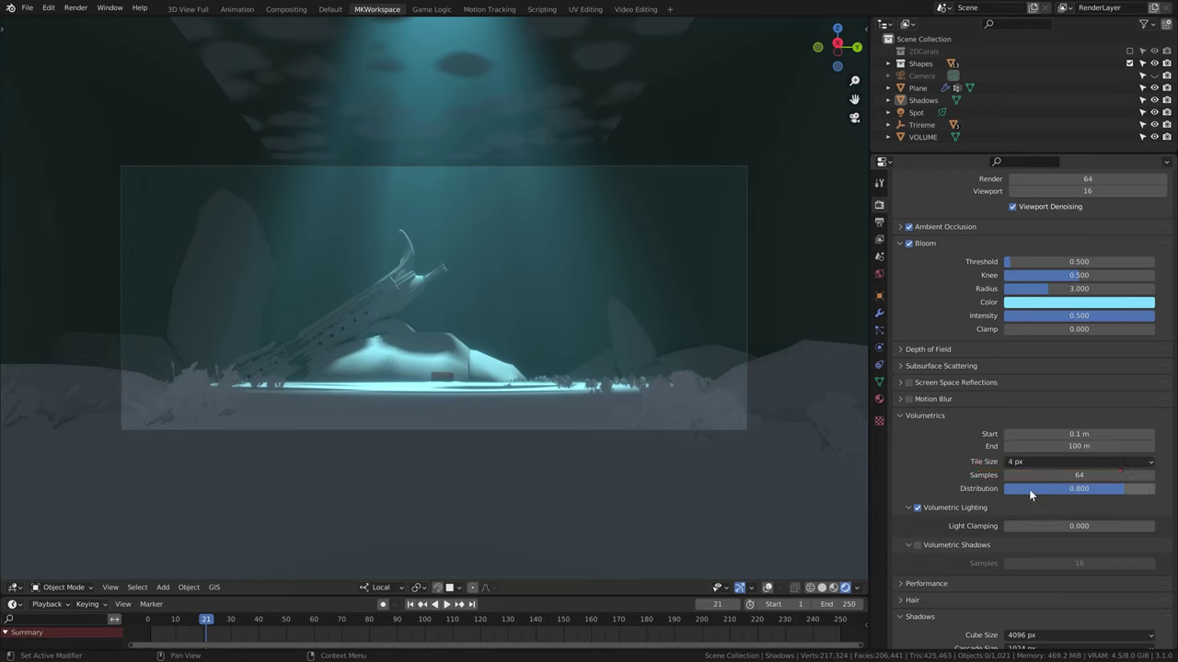
left_click(1037, 463)
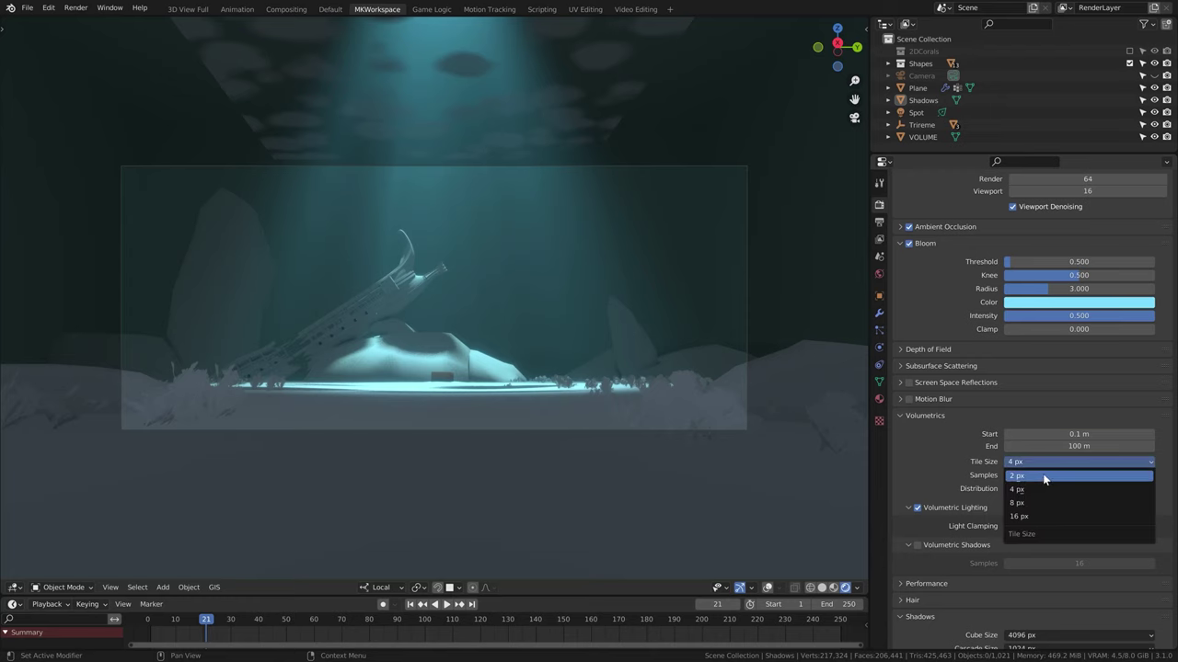
left_click(1042, 475)
scroll(494, 367, "up", 3)
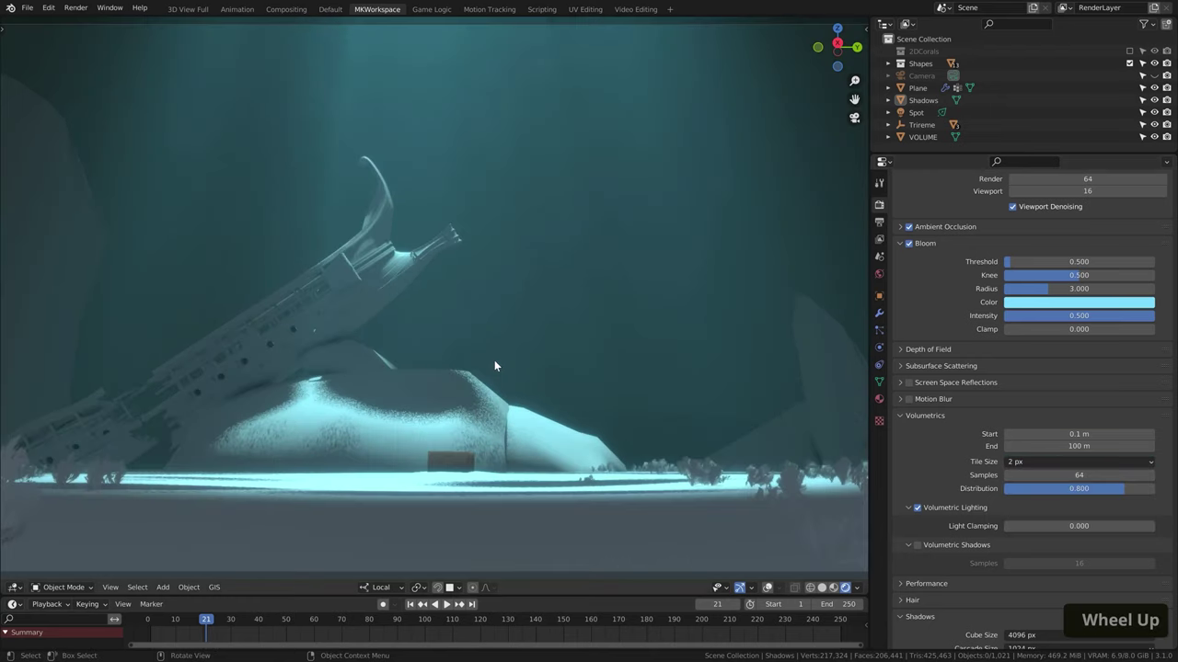
left_click(1018, 461)
left_click(1019, 493)
Try 128 volumetric samples and set the samples back to 64.
left_click(1057, 476)
type("128")
key("Return")
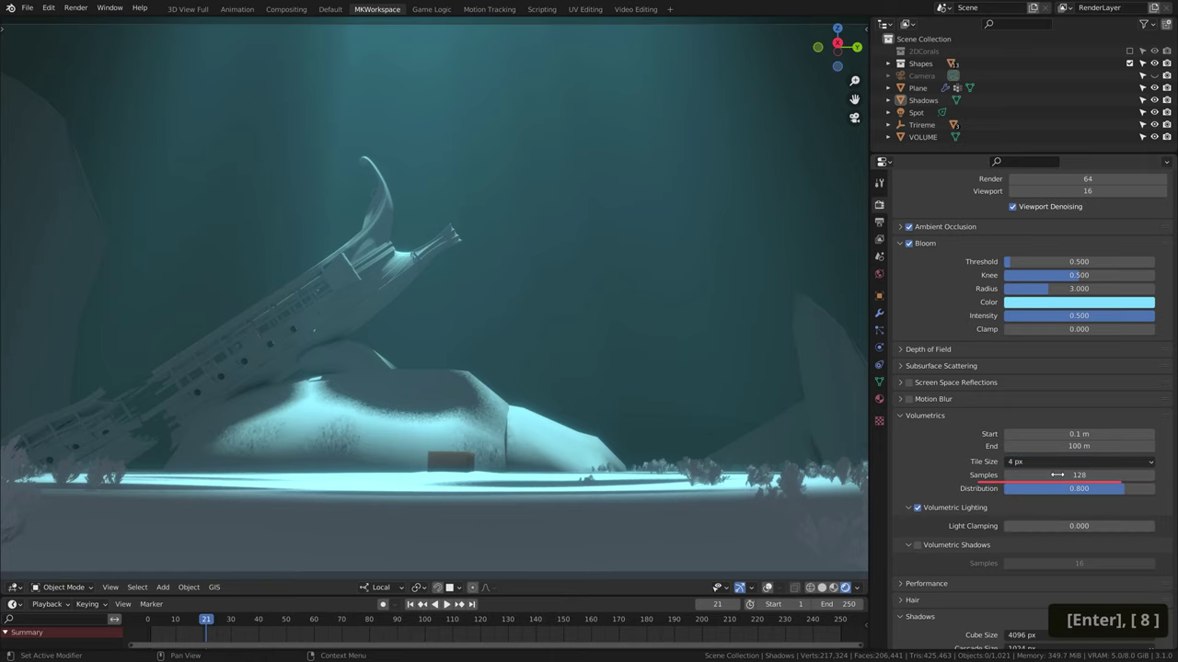
double_click(1057, 475)
type("64")
key("Return")
Try a volumetric start distance of 10 m, restore it to 0.1 m, and enter an end distance of 100 m.
scroll(599, 372, "down", 3)
left_click(1053, 431)
type("10")
key("Return")
left_click(1052, 431)
type("0.1")
key("Return")
double_click(1069, 447)
type("100")
key("Return")
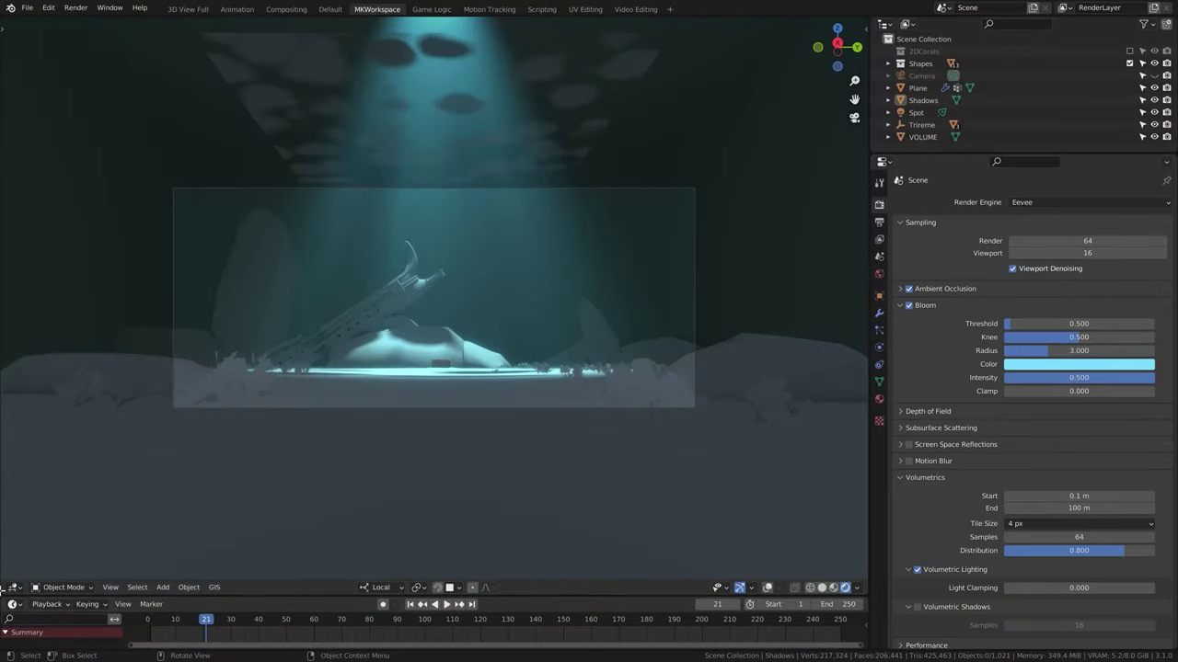
Split the 3D viewport into two stacked areas and turn the lower one into the Compositor.
left_click(18, 339)
left_click(14, 587)
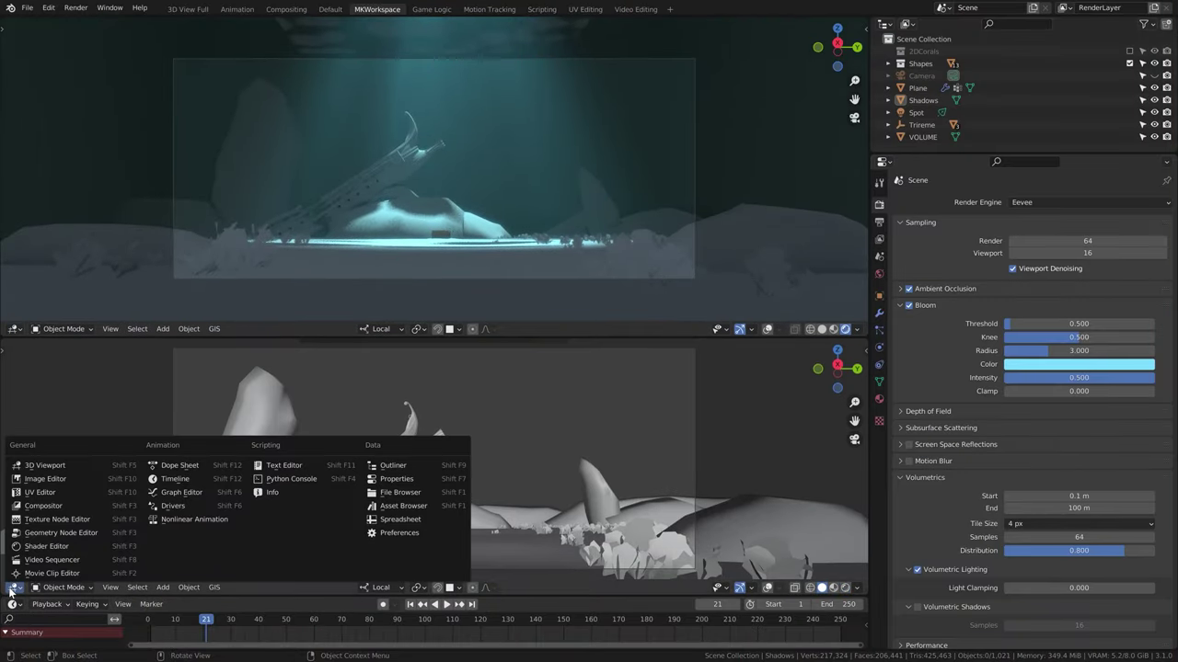
left_click(42, 505)
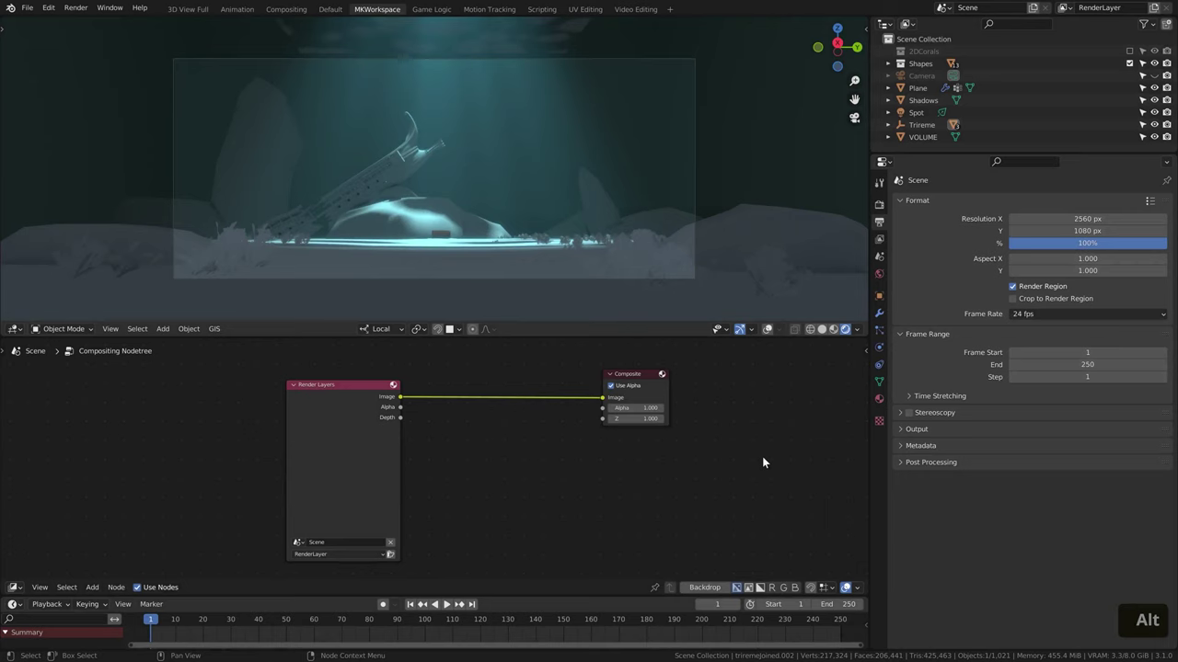
Render the current frame, dismiss the render window and enlarge the Compositor over the 3D viewport.
key("F12")
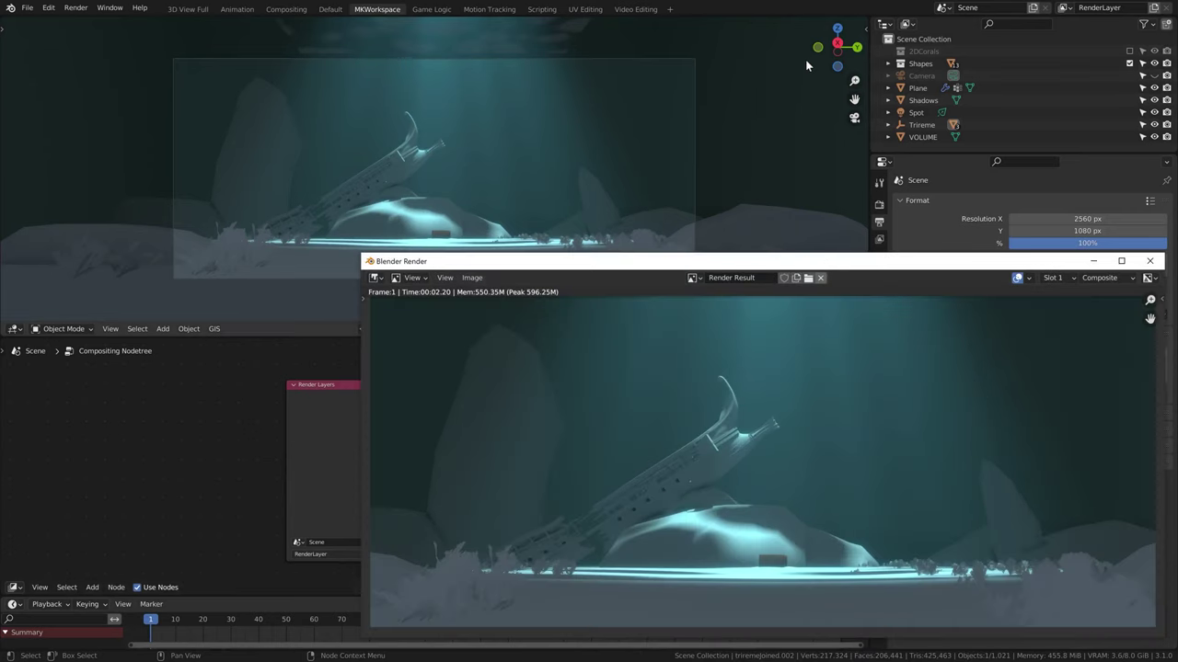
left_click(811, 7)
key("ctrl+space")
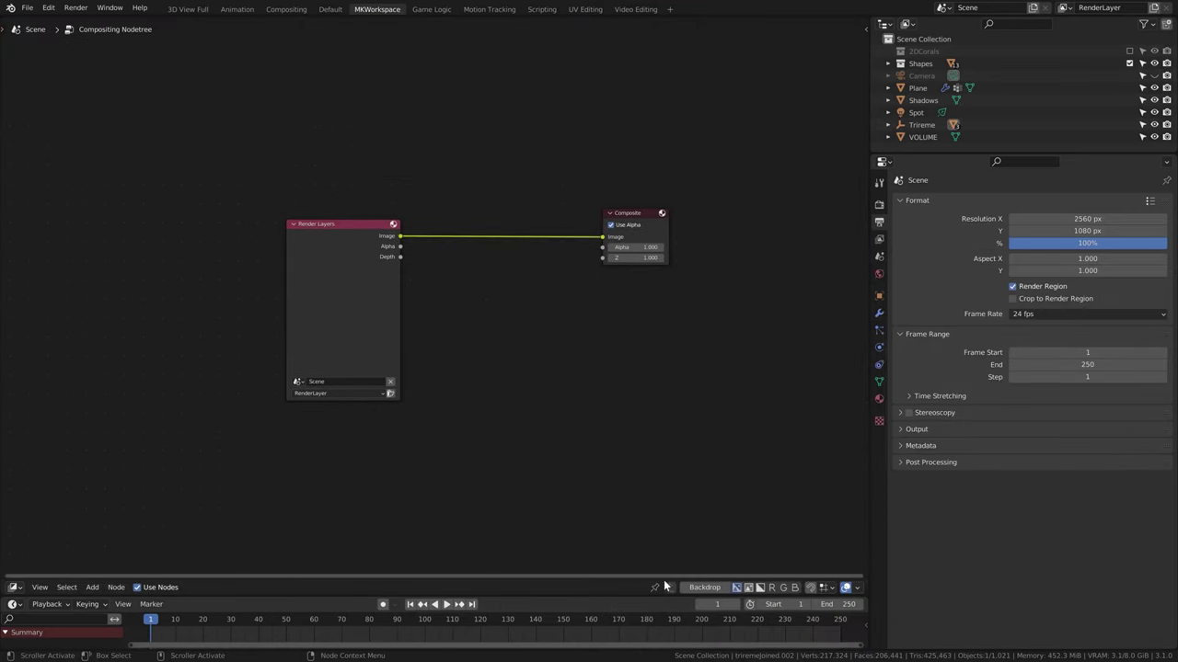
Enable the compositor backdrop and add a Viewer node fed by the Render Layers image output.
left_click(705, 587)
key("shift+a")
type("view")
key("Return")
left_click(611, 292)
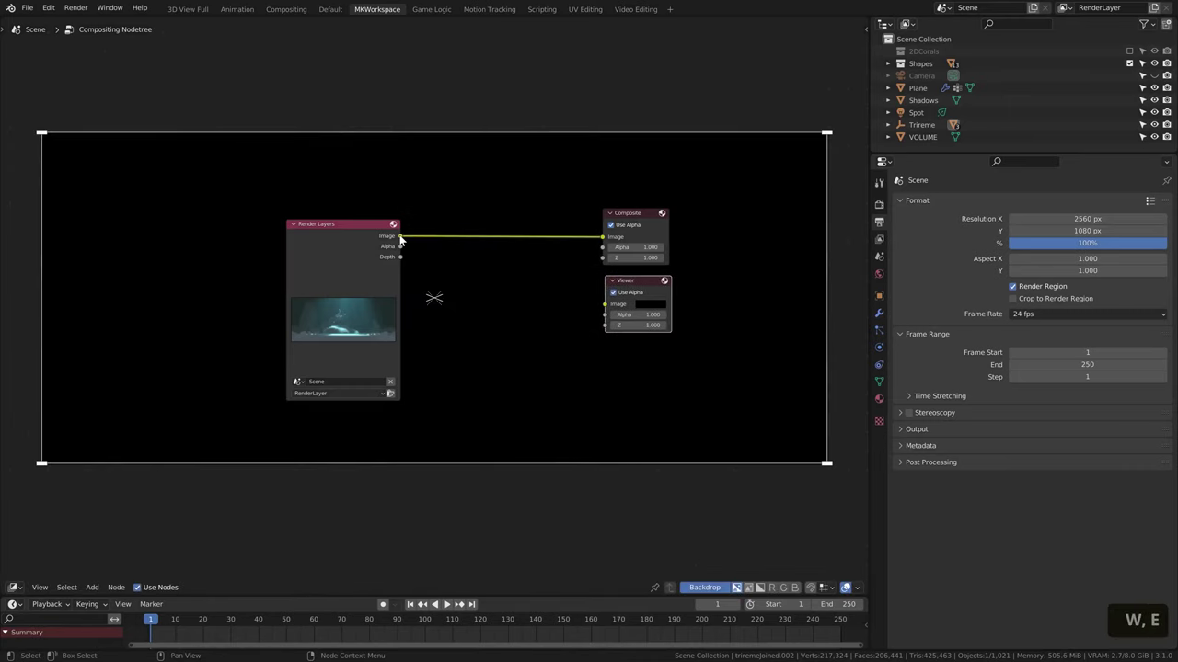
left_click_drag(400, 237, 606, 304)
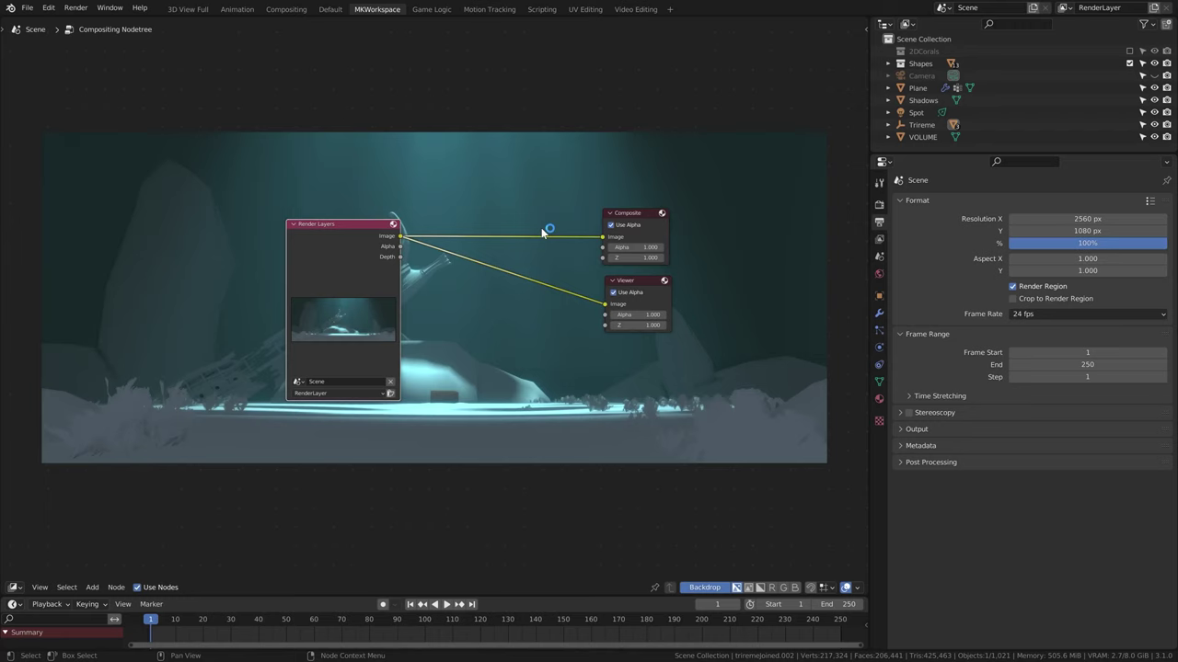
Insert a reroute point on the Render Layers image link and feed both the Composite and Viewer nodes from it.
right_click_drag(543, 232, 543, 241, "shift")
left_click_drag(539, 237, 604, 305)
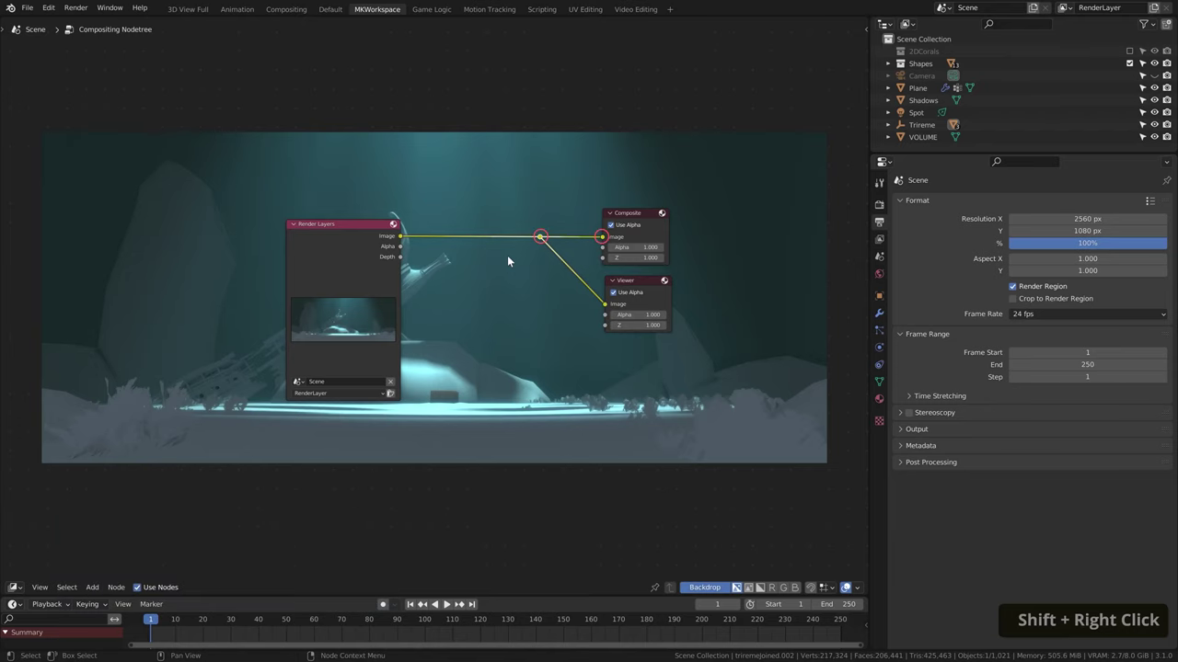
middle_click_drag(503, 255, 479, 447)
middle_click_drag(475, 283, 486, 191, "alt")
middle_click_drag(435, 482, 428, 472)
Insert a Lens Distortion node between Render Layers and the reroute point and set its dispersion to 0.02.
key("shift+a")
mouse_move(432, 567)
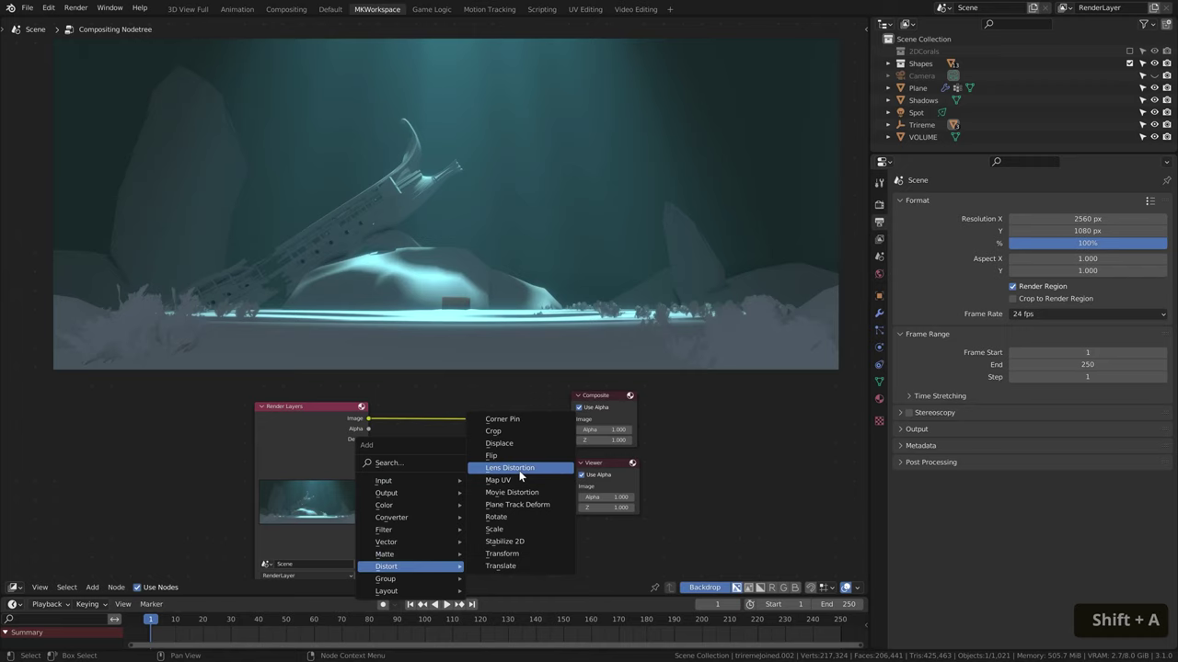
left_click(519, 470)
left_click(417, 407)
left_click(445, 493)
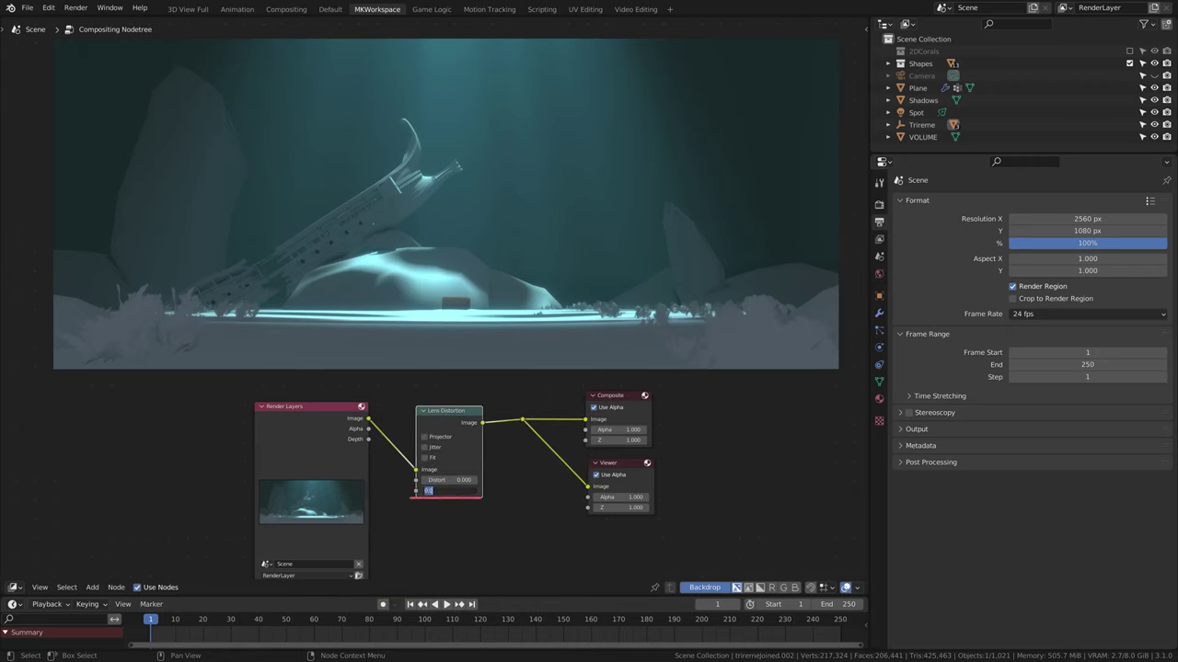
type(".02")
key("Return")
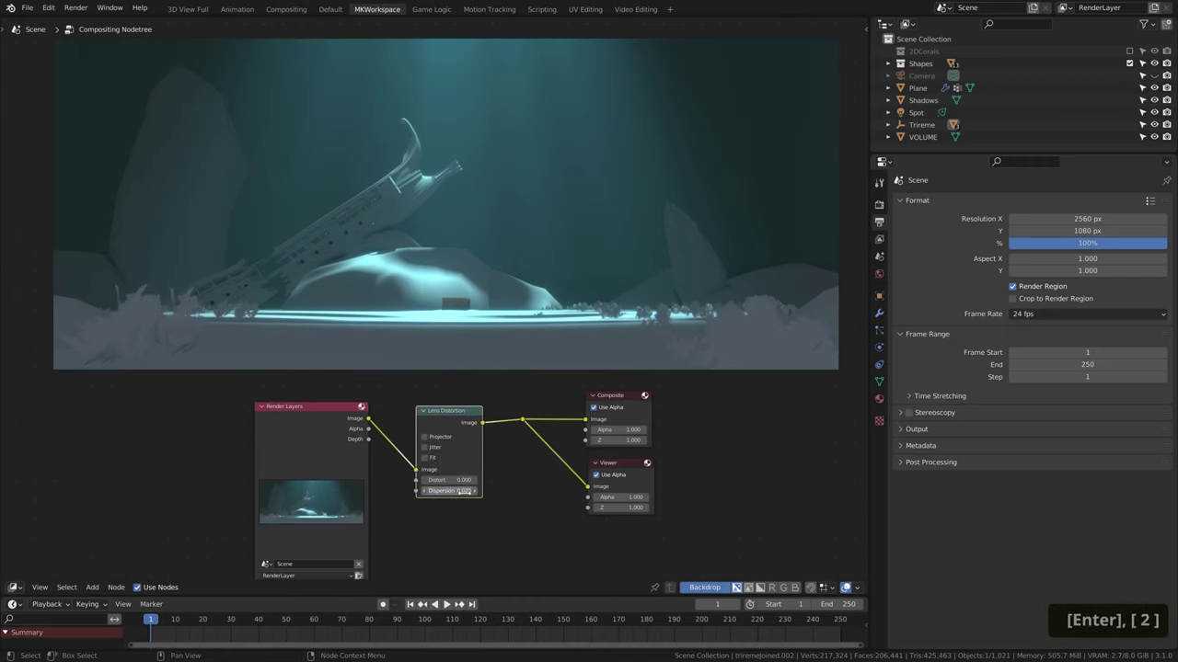
Compare the enlarged backdrop's edge details with the Lens Distortion node muted and unmuted.
middle_click(692, 285)
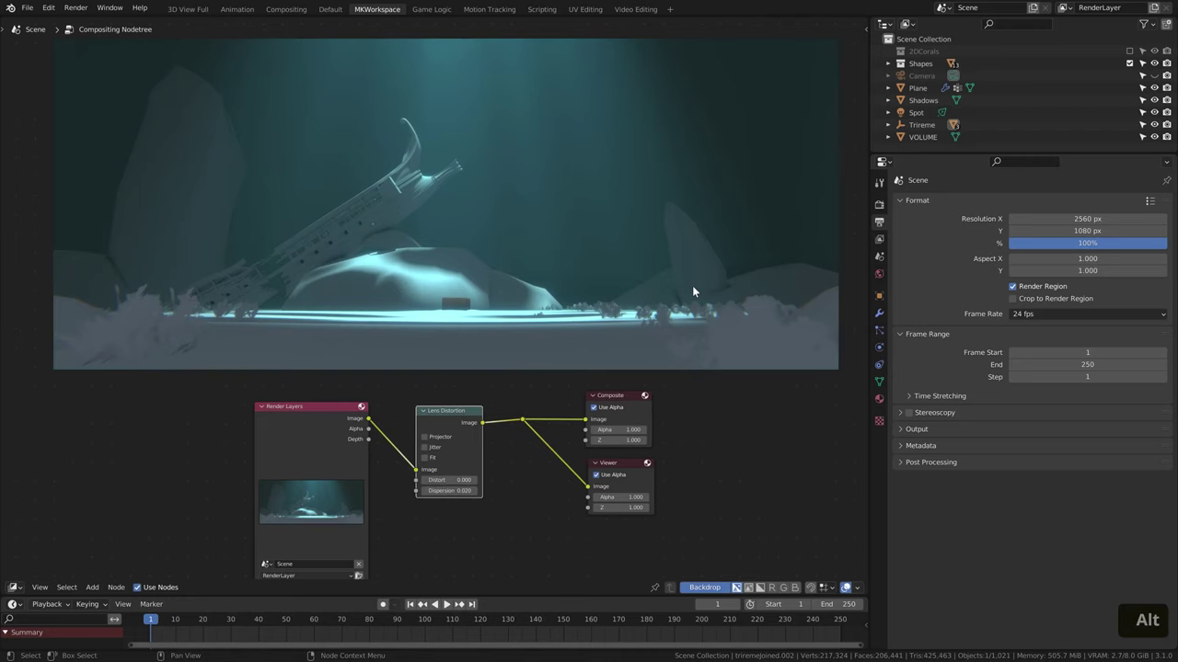
key("alt+v")
key("alt+v")
key("alt+v")
middle_click_drag(692, 286, 376, 179, "alt")
key("alt+v")
key("alt+v")
key("m")
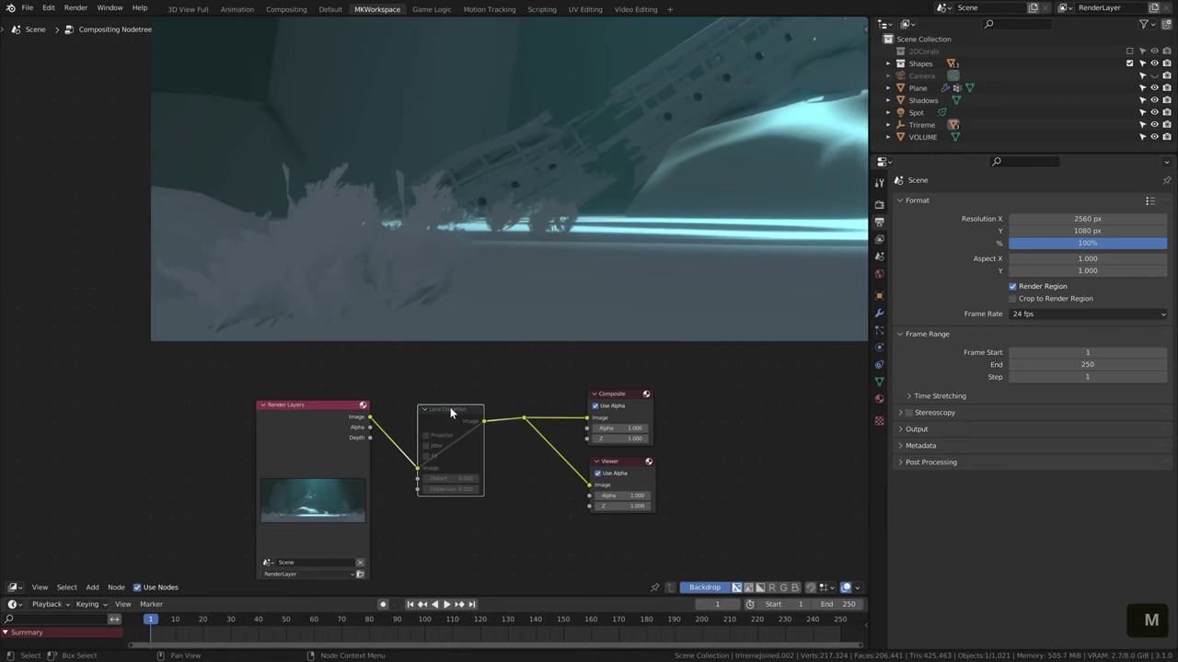
key("m")
key("m")
key("m")
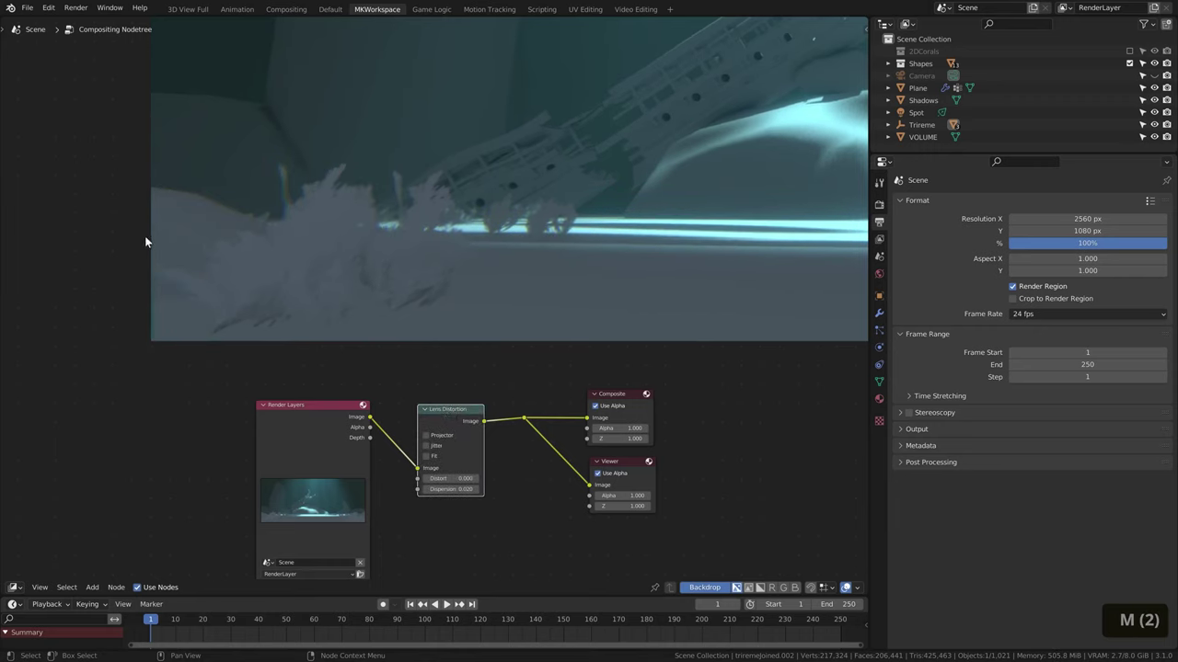
Enable Fit on the Lens Distortion node and check the whole backdrop image.
left_click(426, 457)
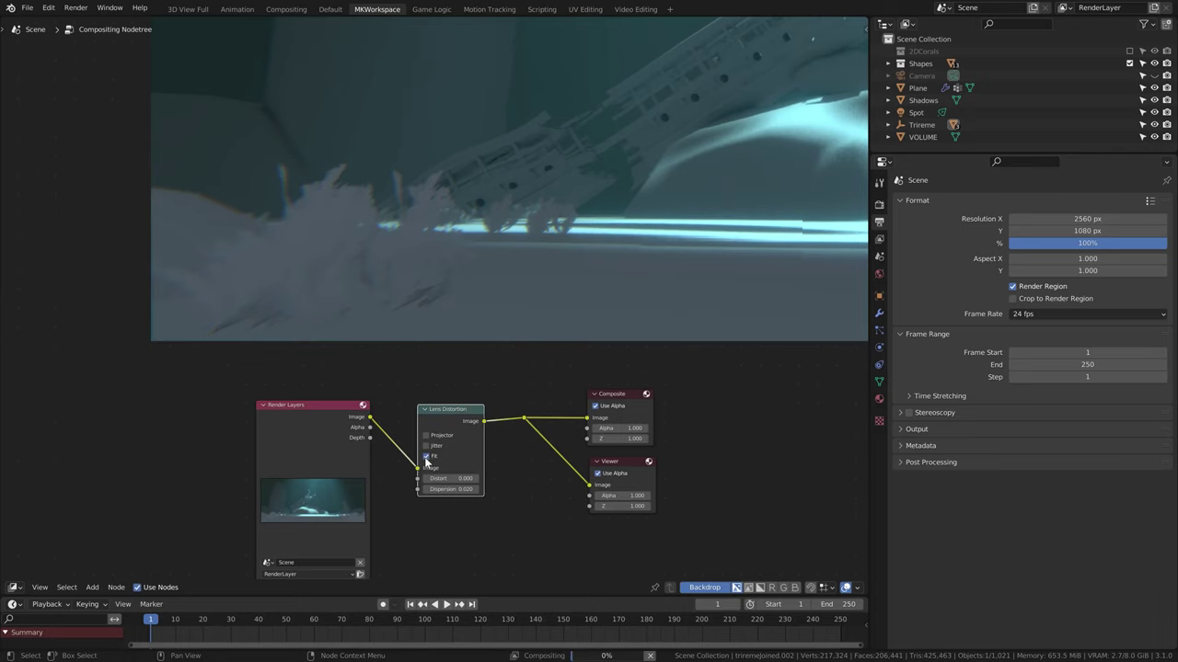
middle_click(577, 269)
key("v")
key("v")
middle_click_drag(642, 188, 237, 393, "alt")
key("v")
middle_click_drag(377, 315, 486, 477, "alt")
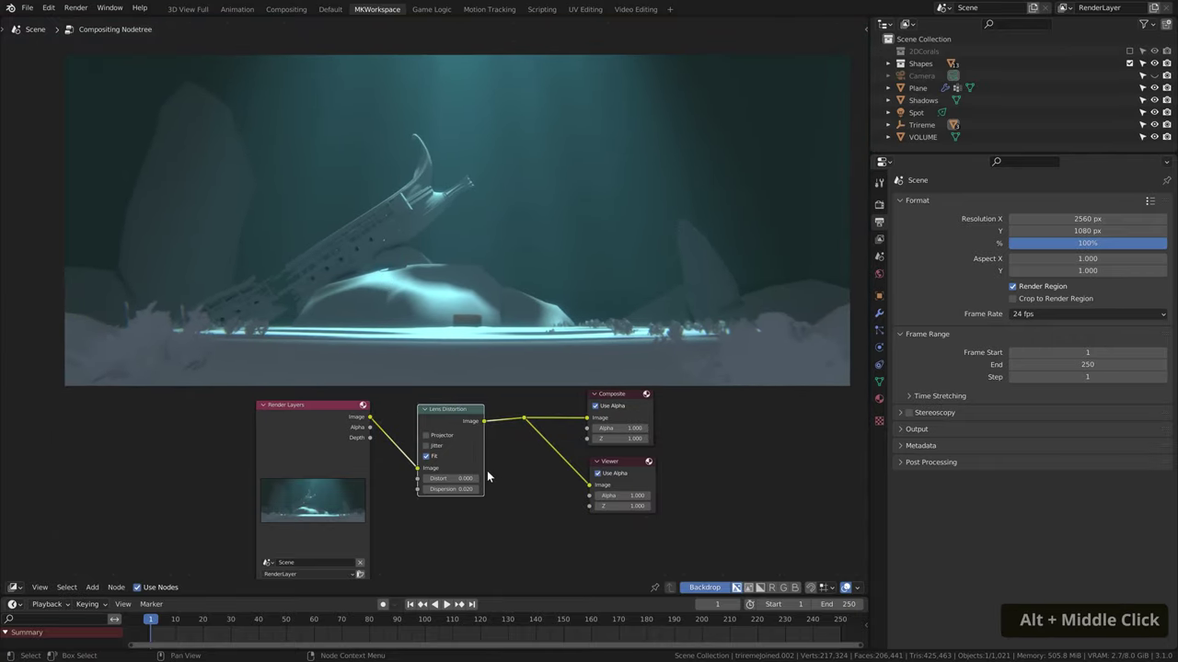
Try a dispersion of 0.03 on the Lens Distortion node and restore it to 0.02.
double_click(456, 490)
key("BackSpace")
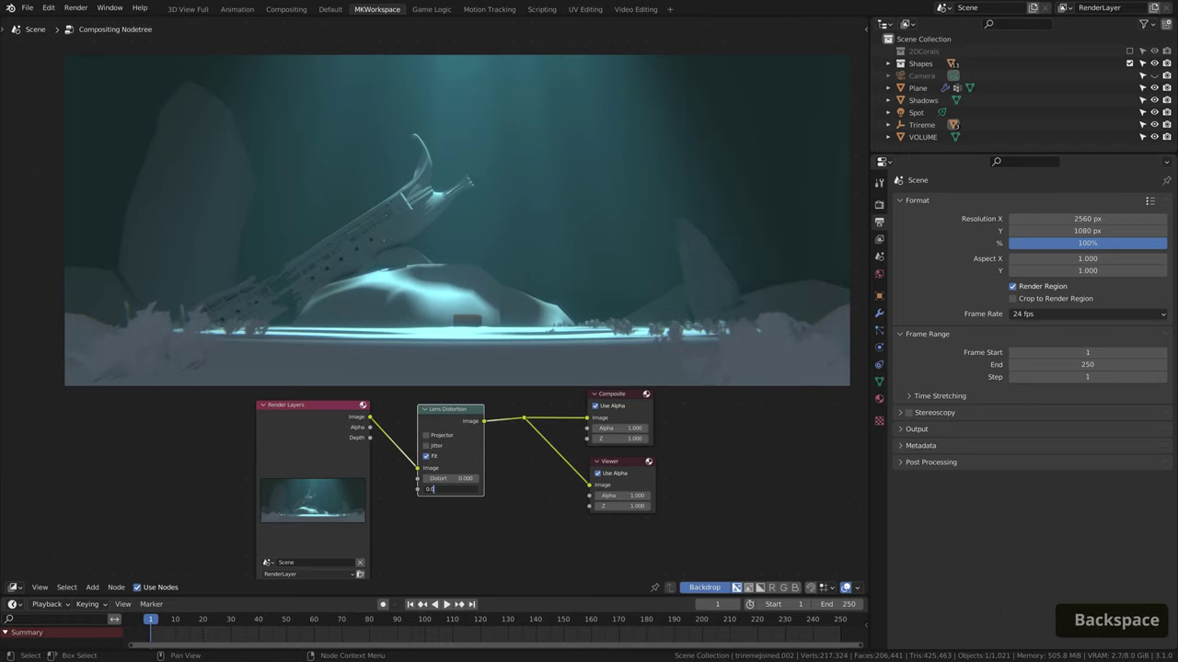
type("3")
key("Return")
double_click(450, 488)
key("BackSpace")
type("2")
key("Return")
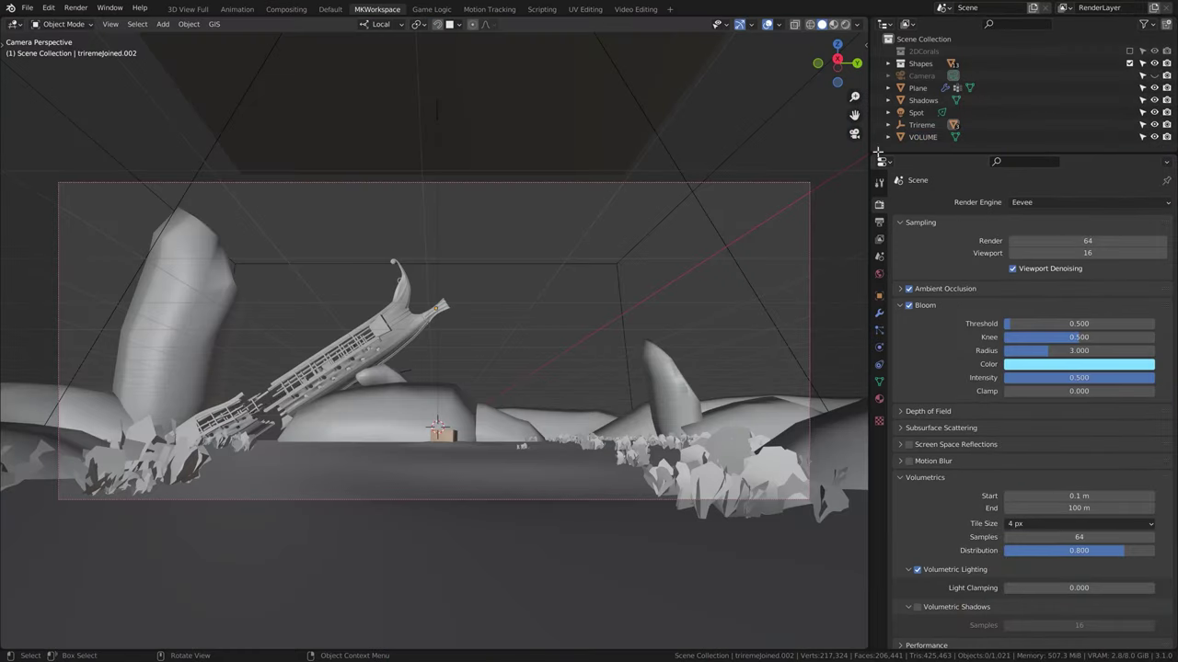
Switch the render engine to Cycles, using GPU Compute as the device, with the viewport in rendered shading.
left_click(1039, 202)
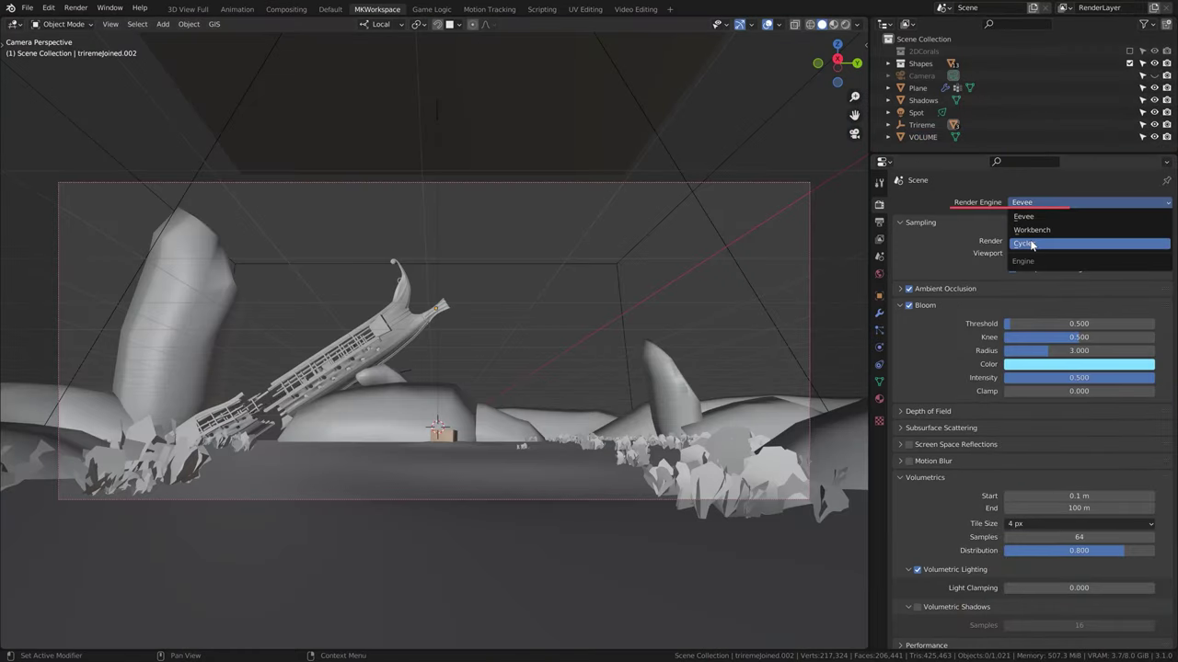
left_click(1030, 237)
left_click(845, 24)
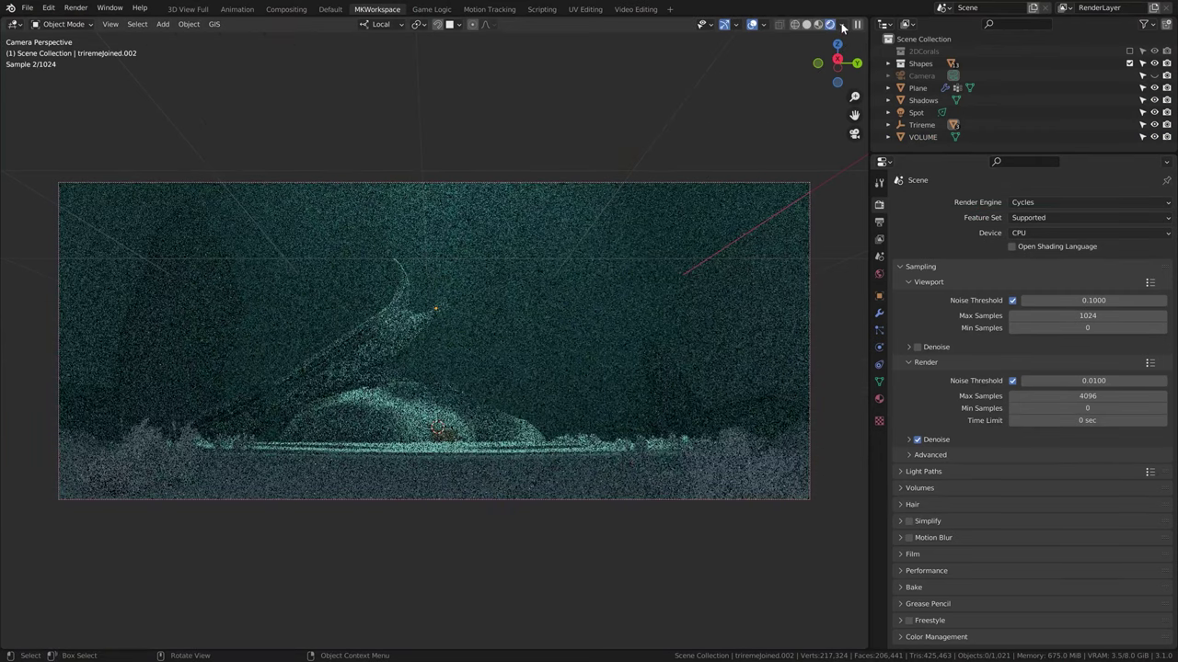
left_click(1056, 230)
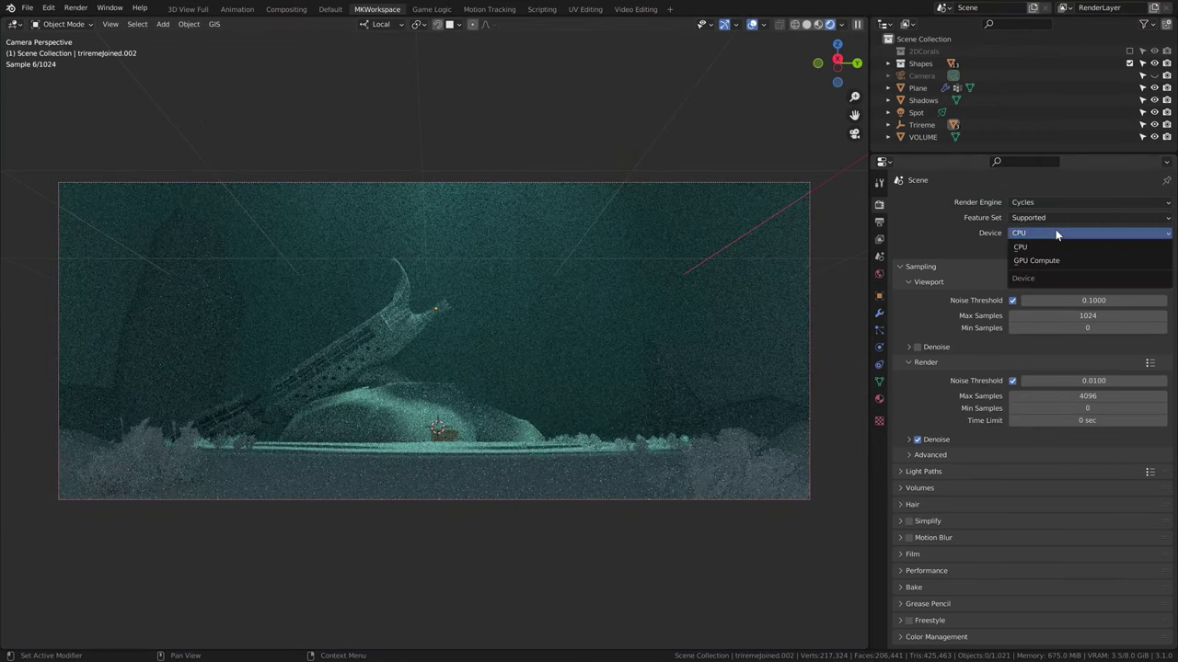
left_click(1053, 264)
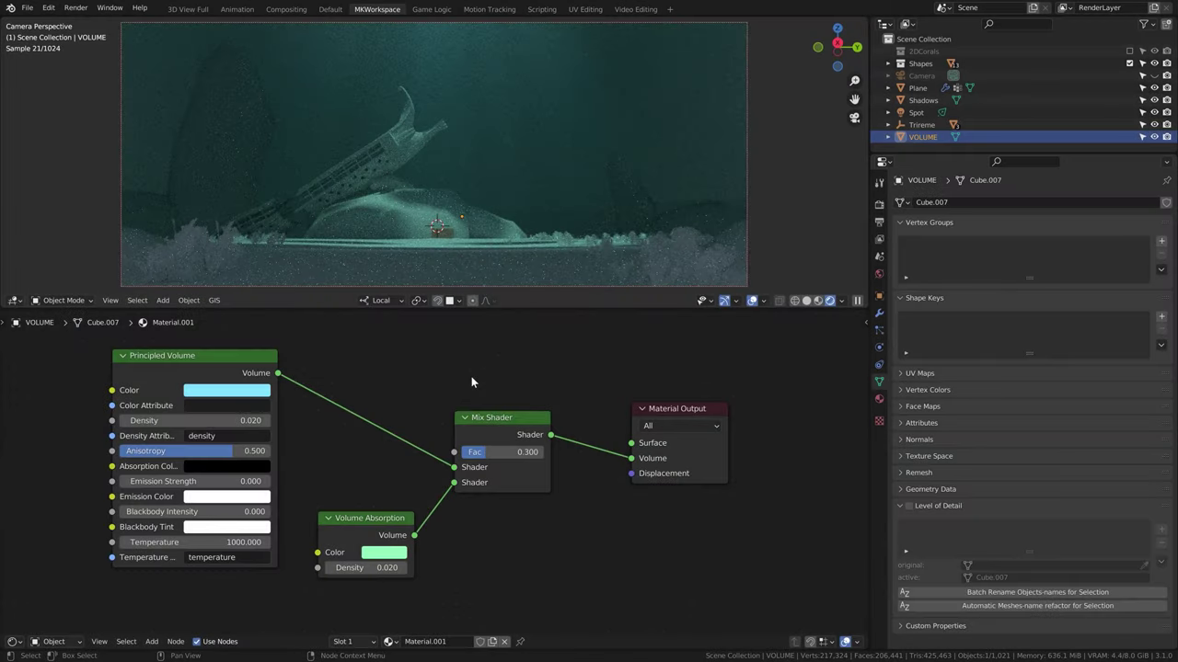
Set the density of both the Principled Volume and Volume Absorption nodes in the VOLUME material to 0.015.
double_click(193, 420)
type("0.01")
key("BackSpace")
type("15")
key("Return")
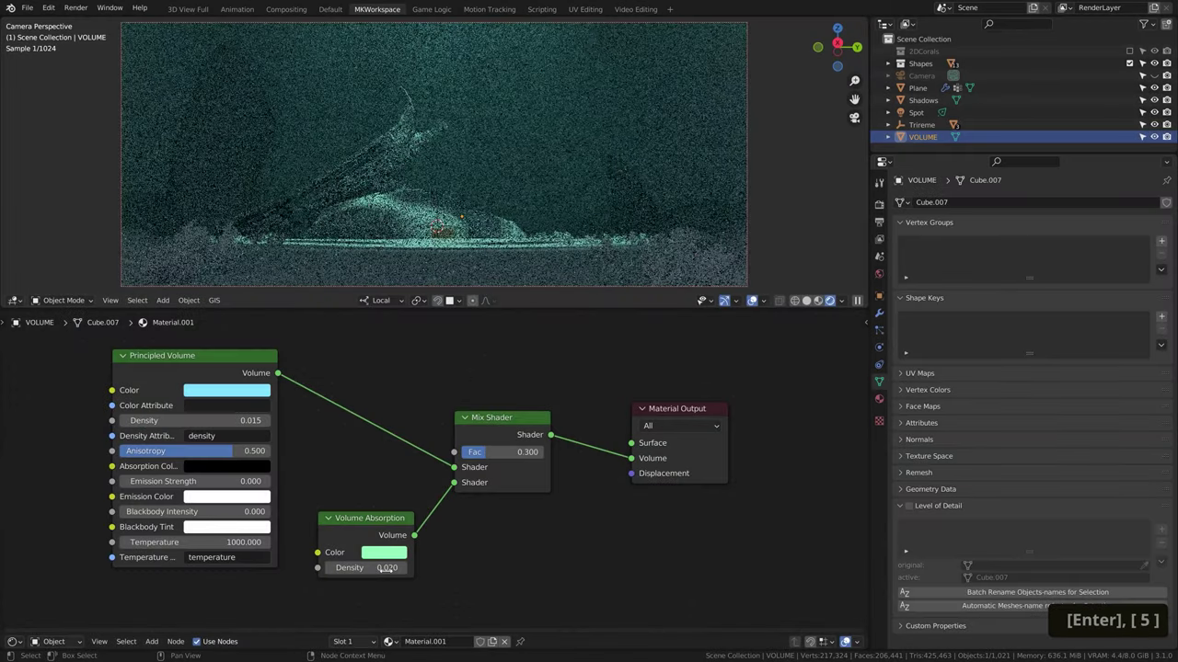
double_click(379, 568)
key("BackSpace")
type("5")
key("Return")
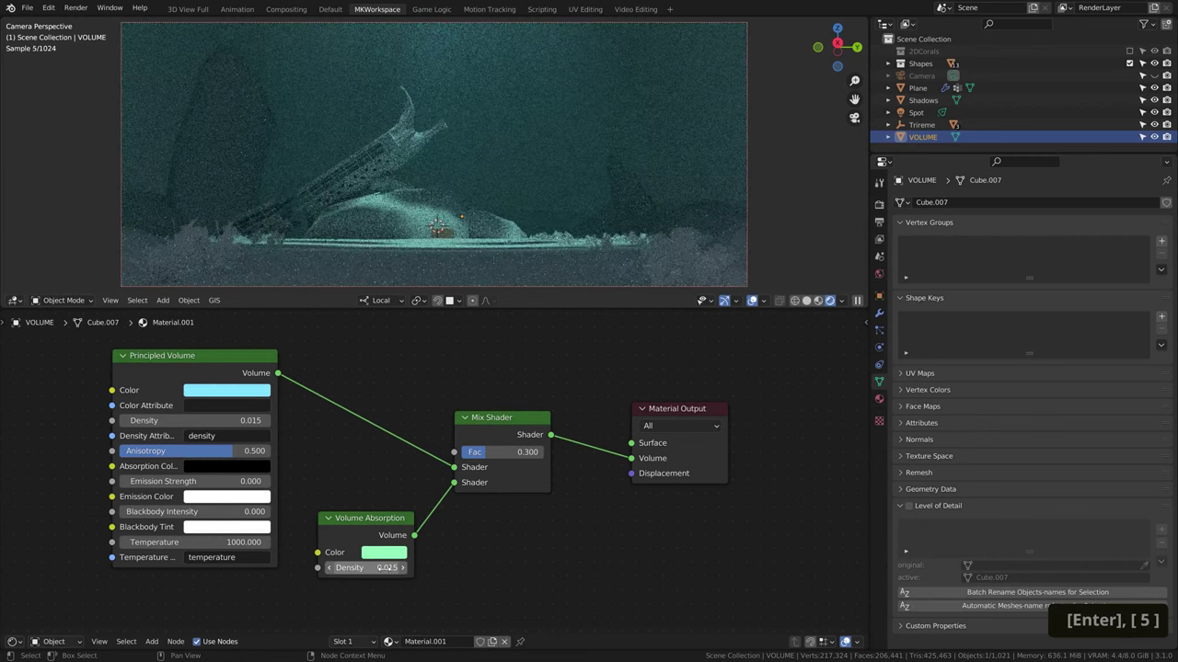
Set the Spot light's power to 400000 W and clear the selection.
left_click(915, 112)
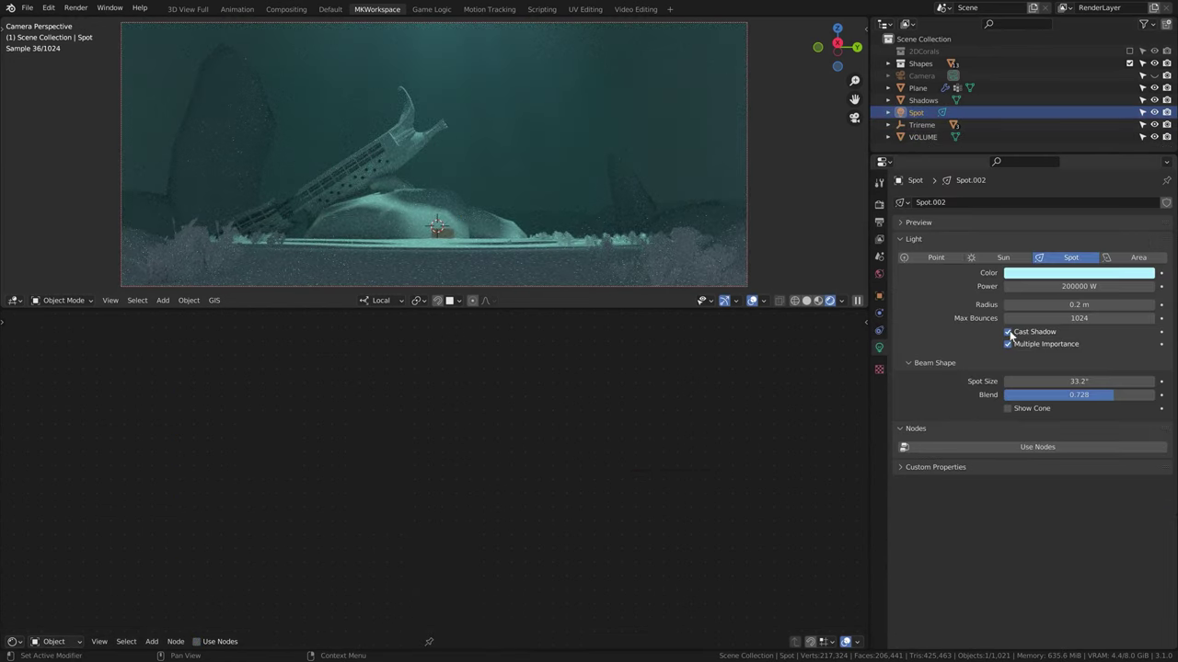
left_click(1066, 287)
key("Left")
type("4")
key("Return")
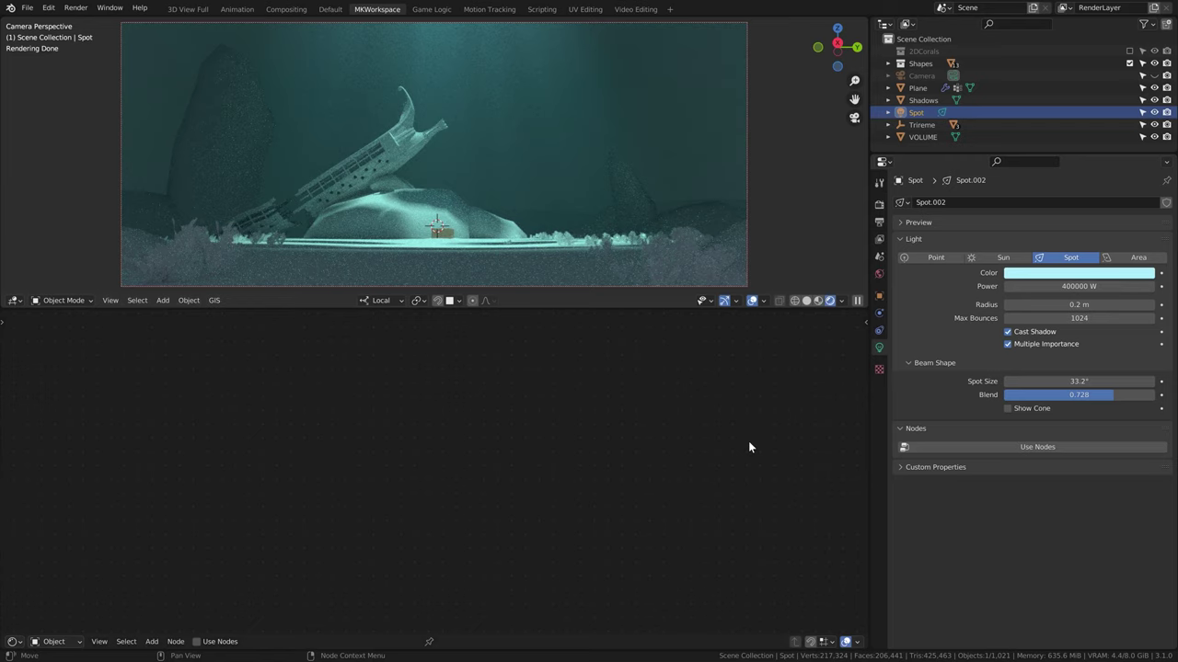
key("alt+a")
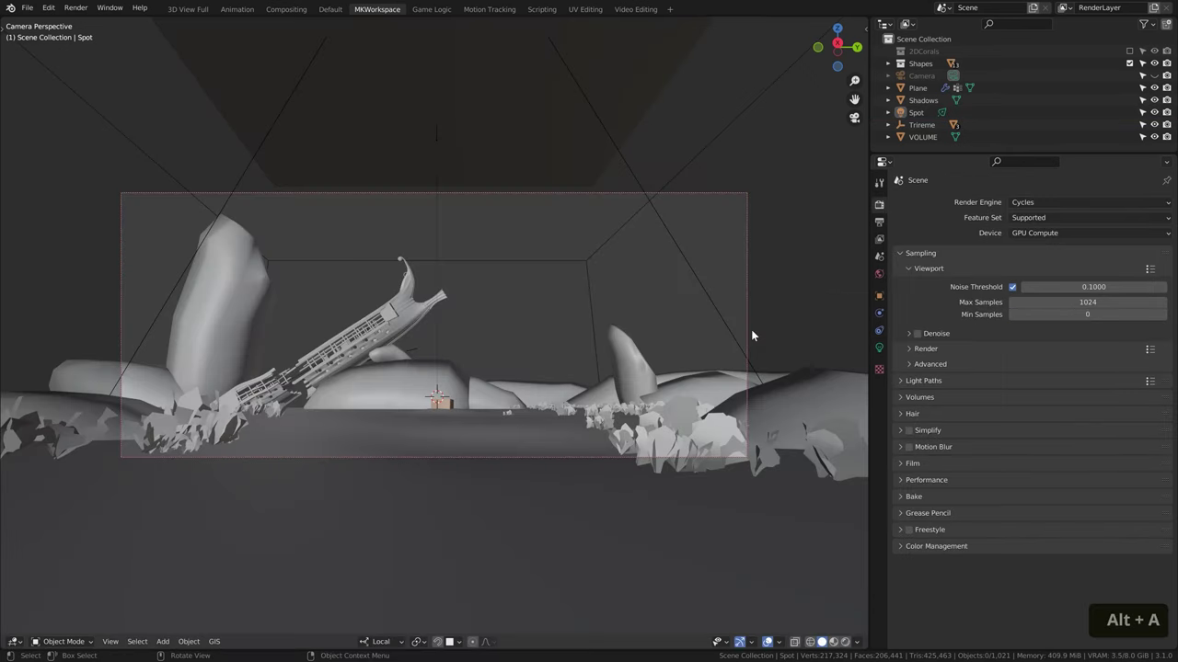
Double the maximum samples for the final render to 8192 and enable render denoising.
left_click(933, 353)
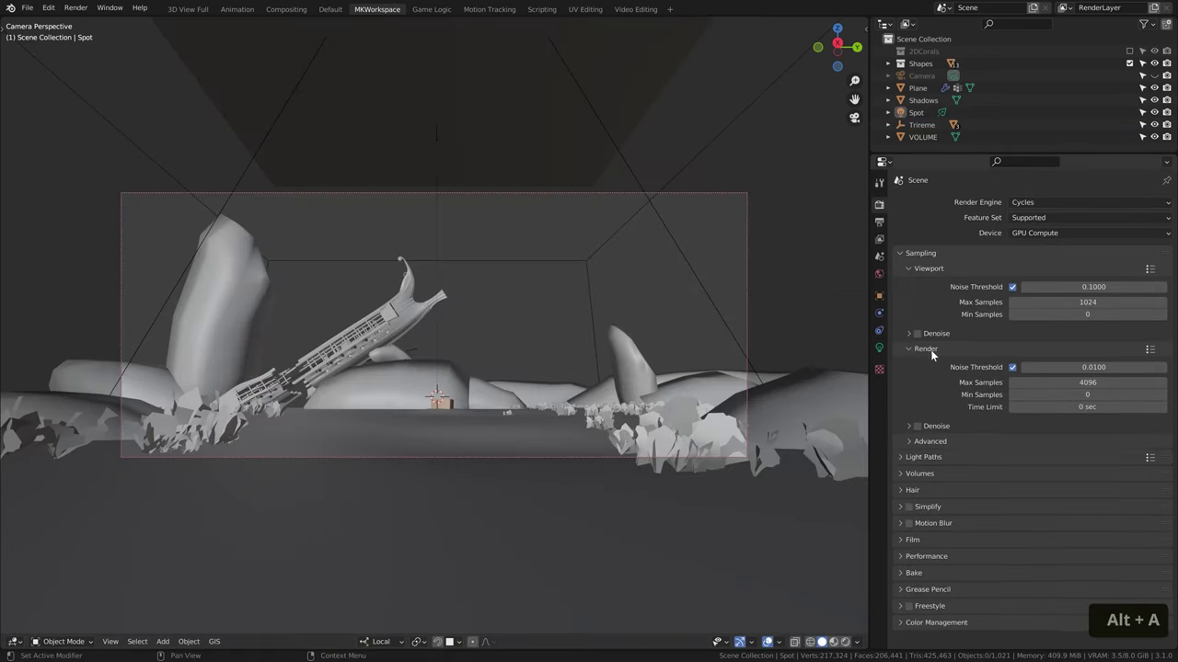
left_click(1085, 382)
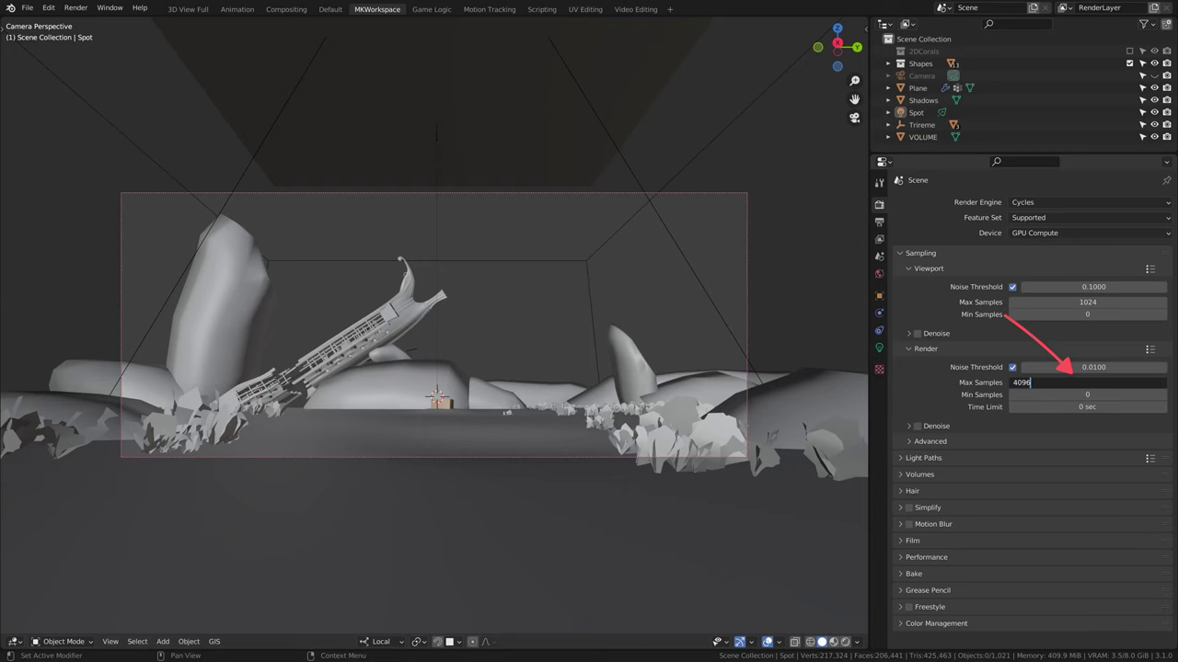
type("*2")
key("Return")
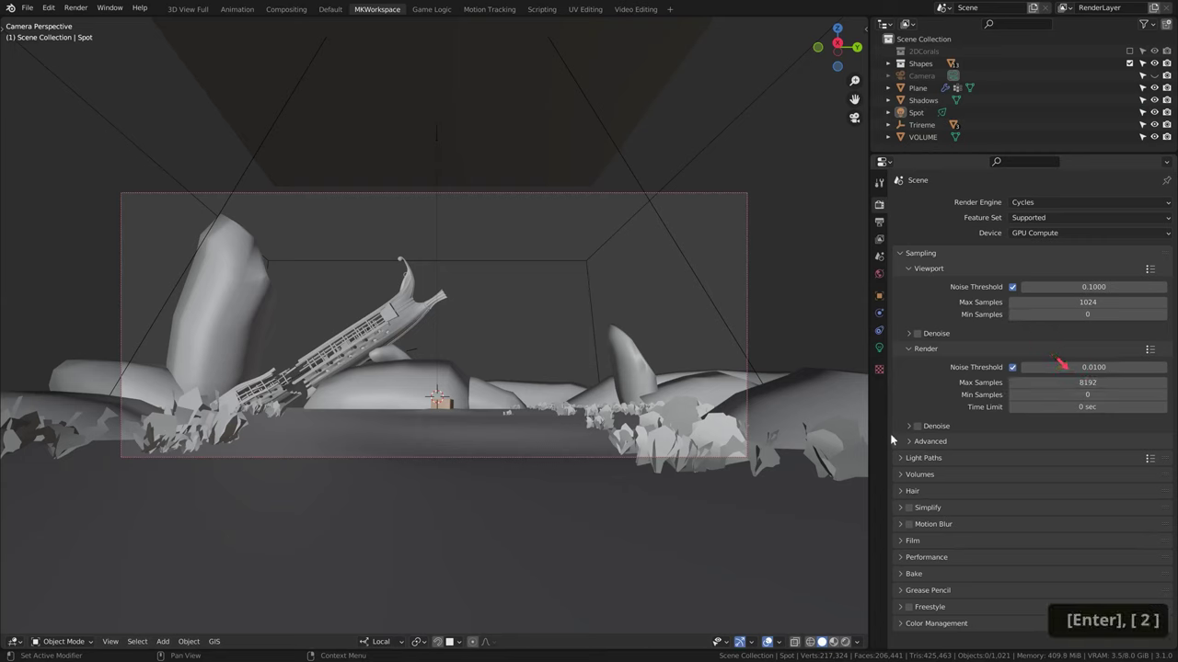
left_click(934, 427)
left_click(918, 426)
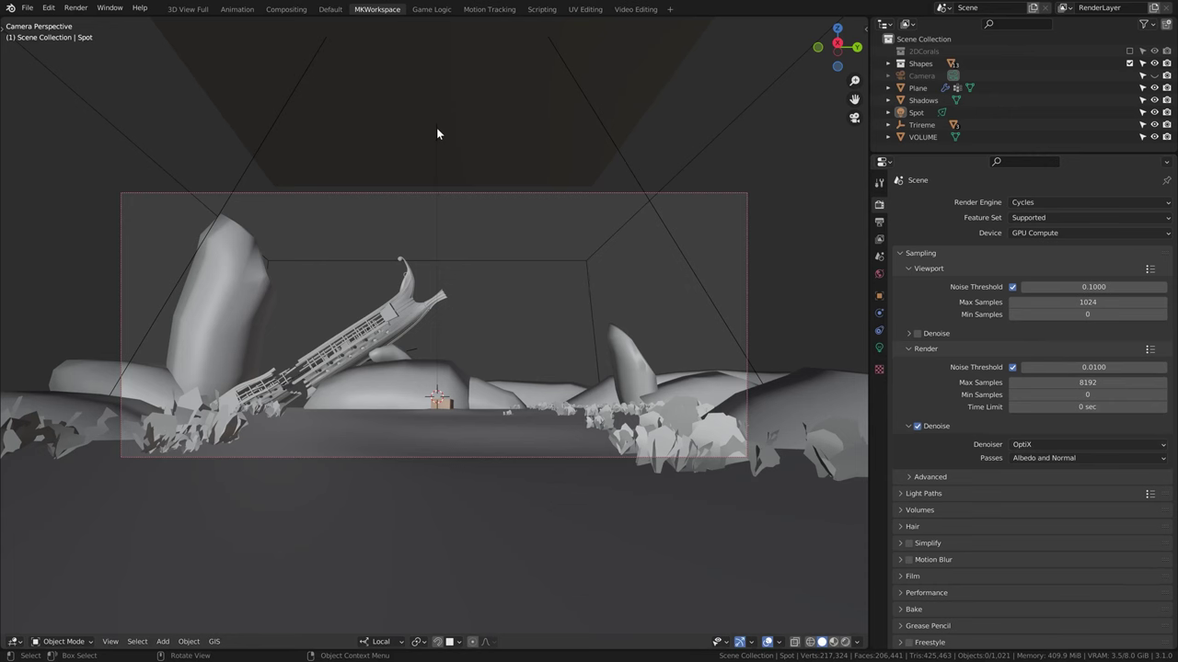
Render the scene in Cycles and compare it with the Eevee render by switching between the render slots.
key("F12")
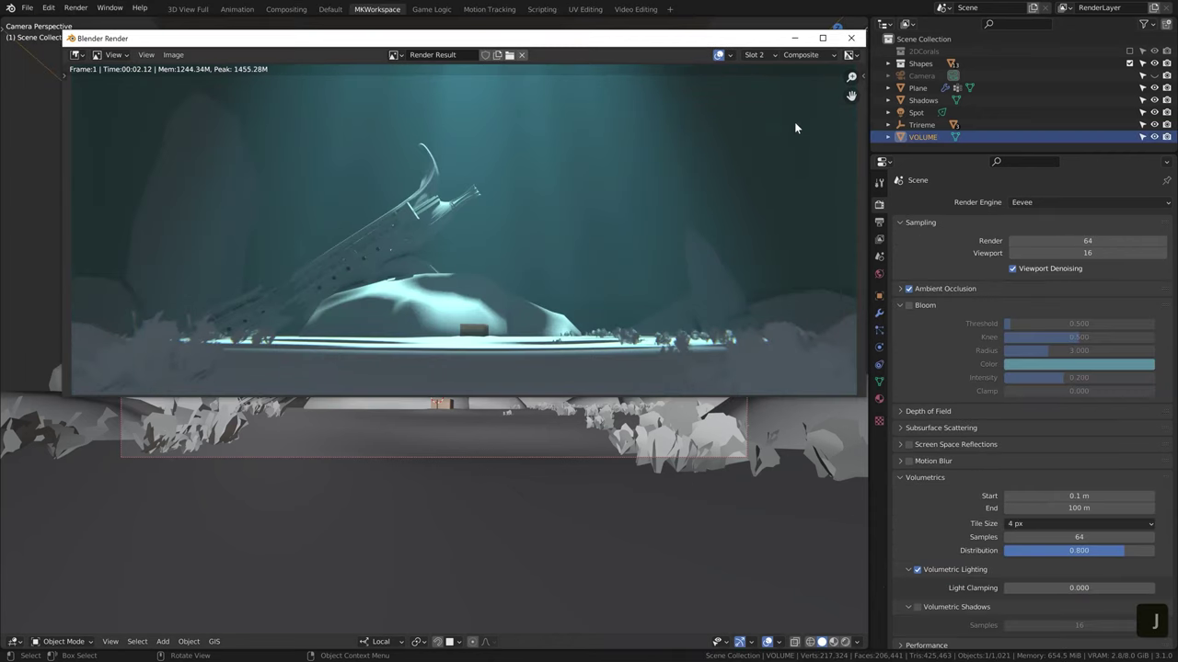
key("j")
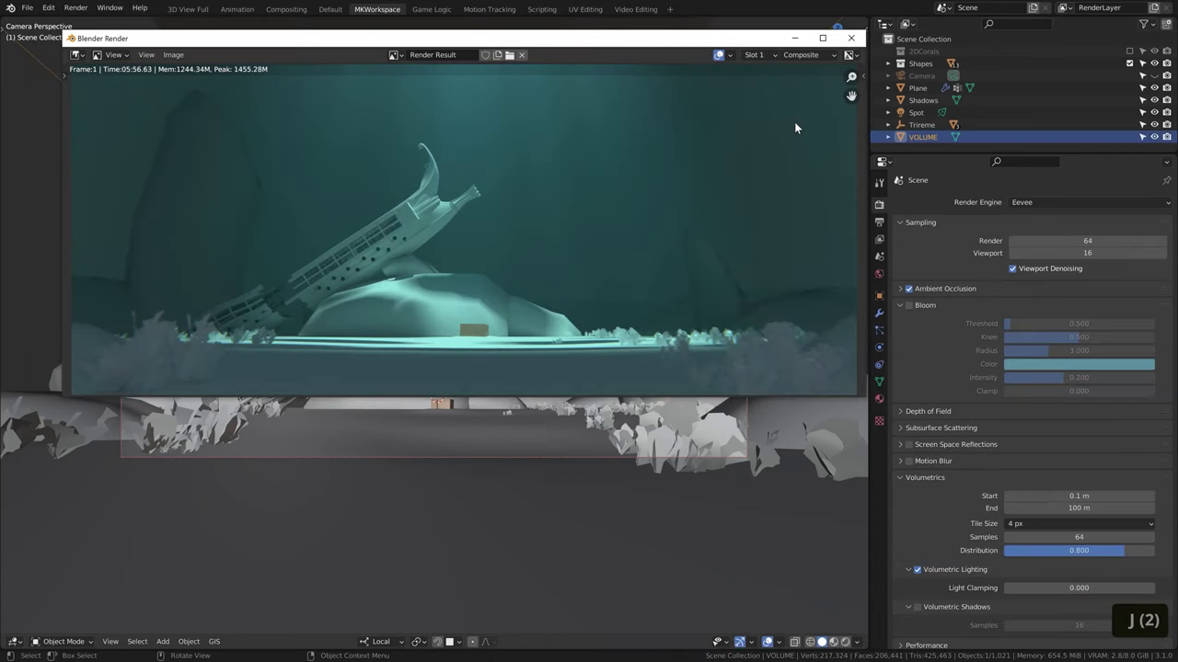
key("j")
key("j")
key("j")
key("j")
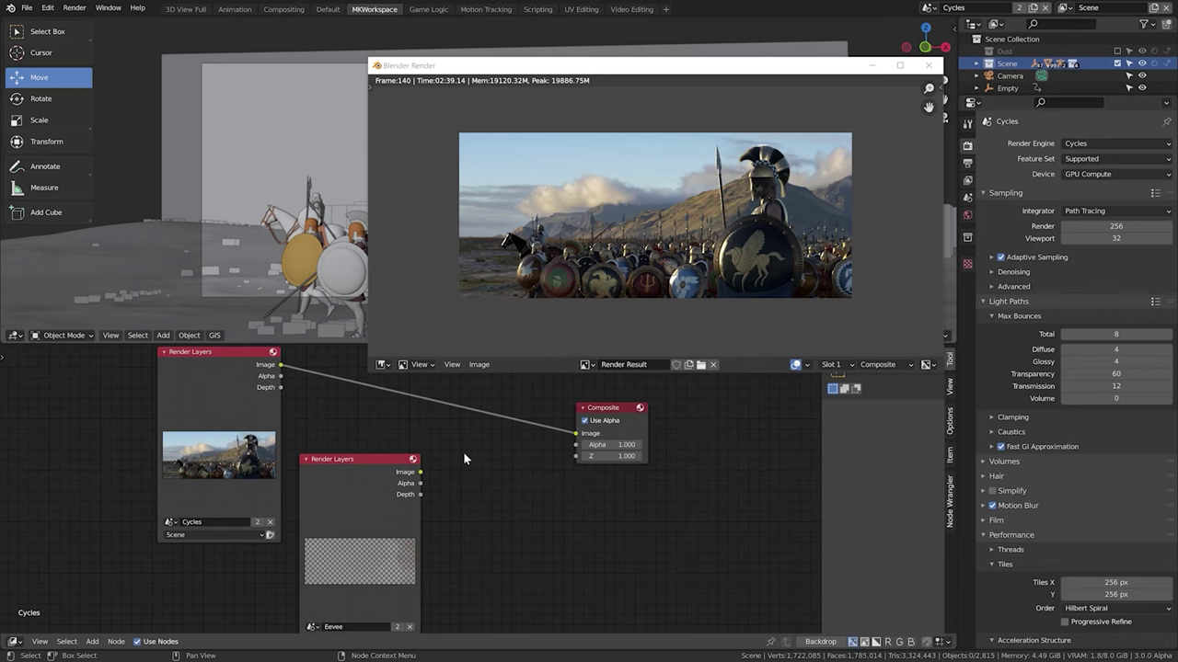
Add an Alpha Over node to the compositing tree, reposition the neighbouring node and link it in.
key("shift+a")
type("alp")
left_click(488, 489)
left_click(490, 431)
left_click(324, 472)
key("g")
left_click(322, 475)
left_click_drag(412, 447, 461, 479)
Compare the composited image with the selected compositing node muted and unmuted.
left_click(489, 410)
key("m")
key("m")
key("m")
key("m")
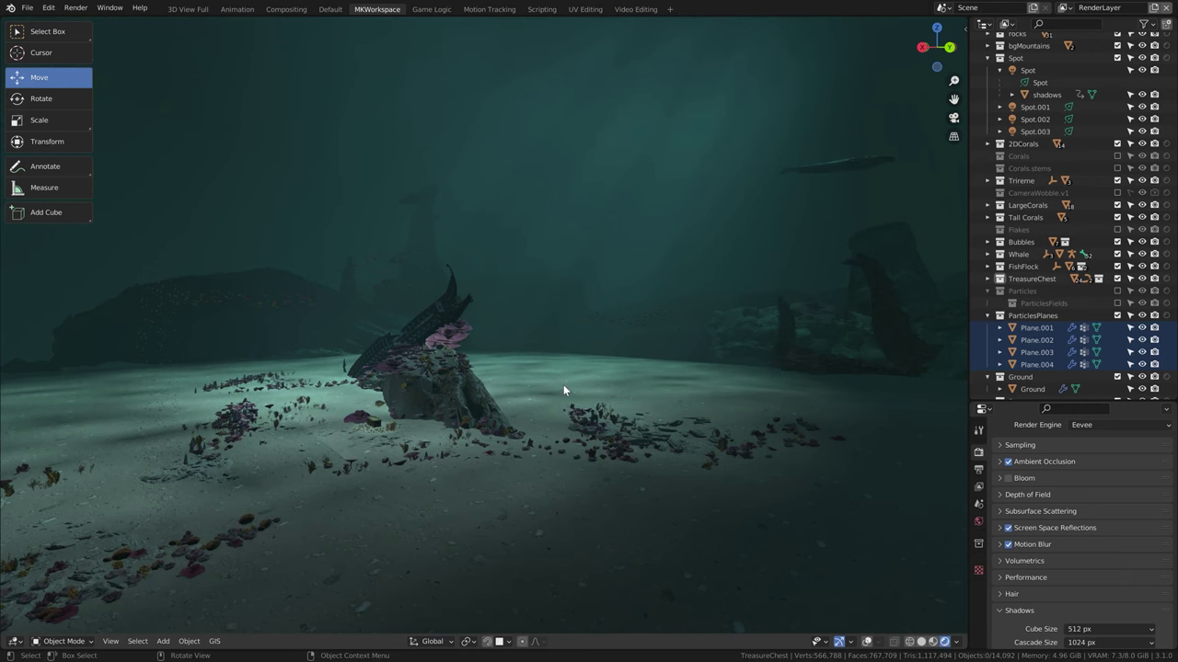
middle_click_drag(563, 385, 730, 371, "shift")
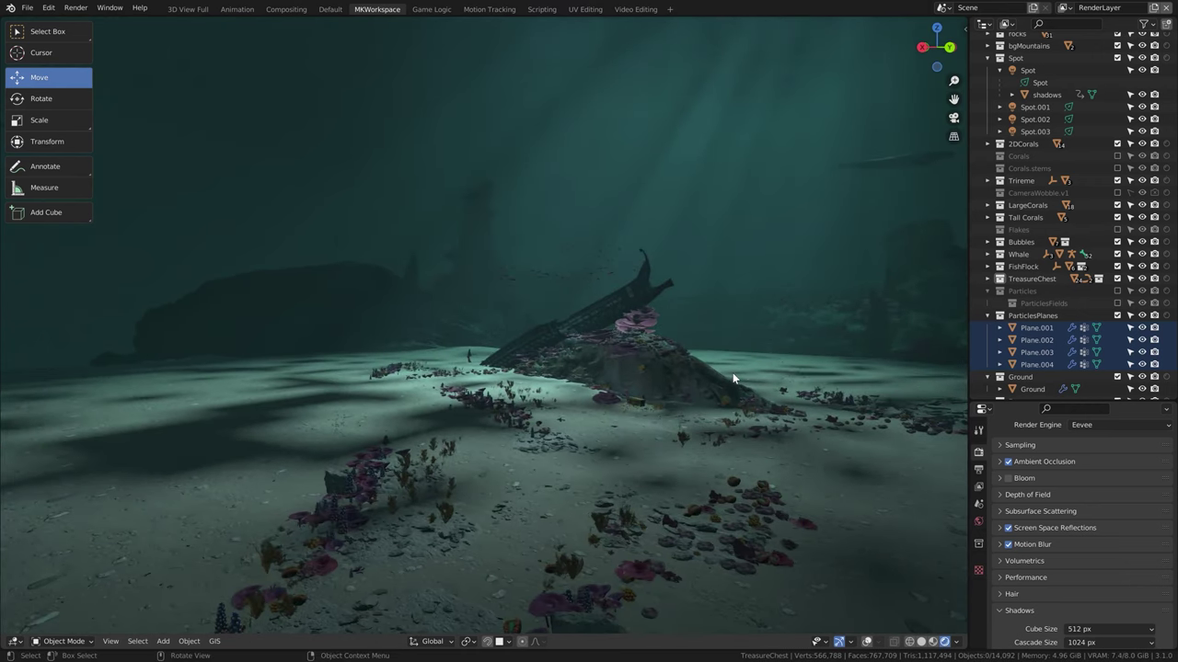
left_click(671, 279)
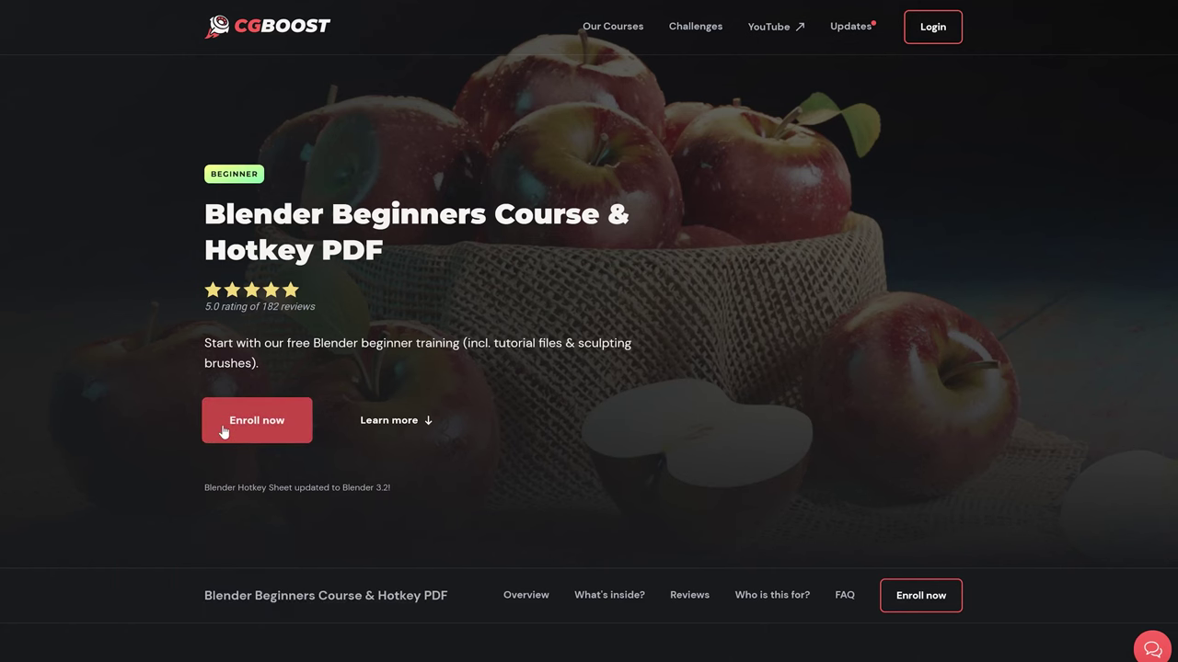
scroll(225, 433, "down", 2)
scroll(223, 425, "down", 15)
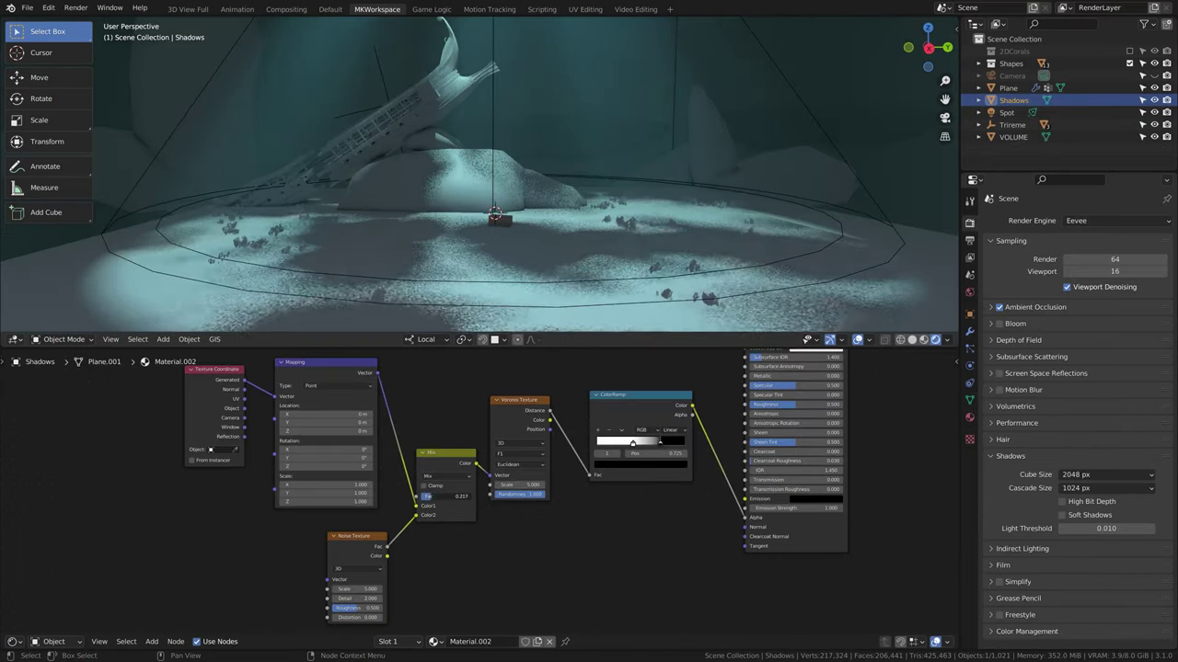
left_click_drag(434, 497, 442, 501)
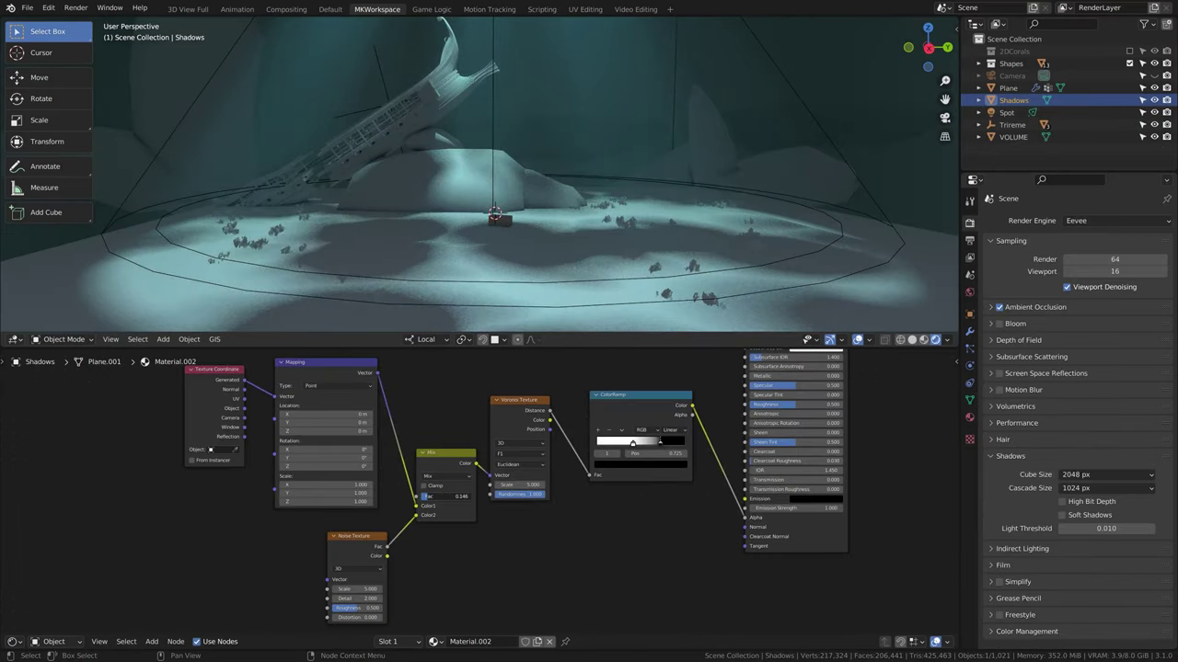
key("g")
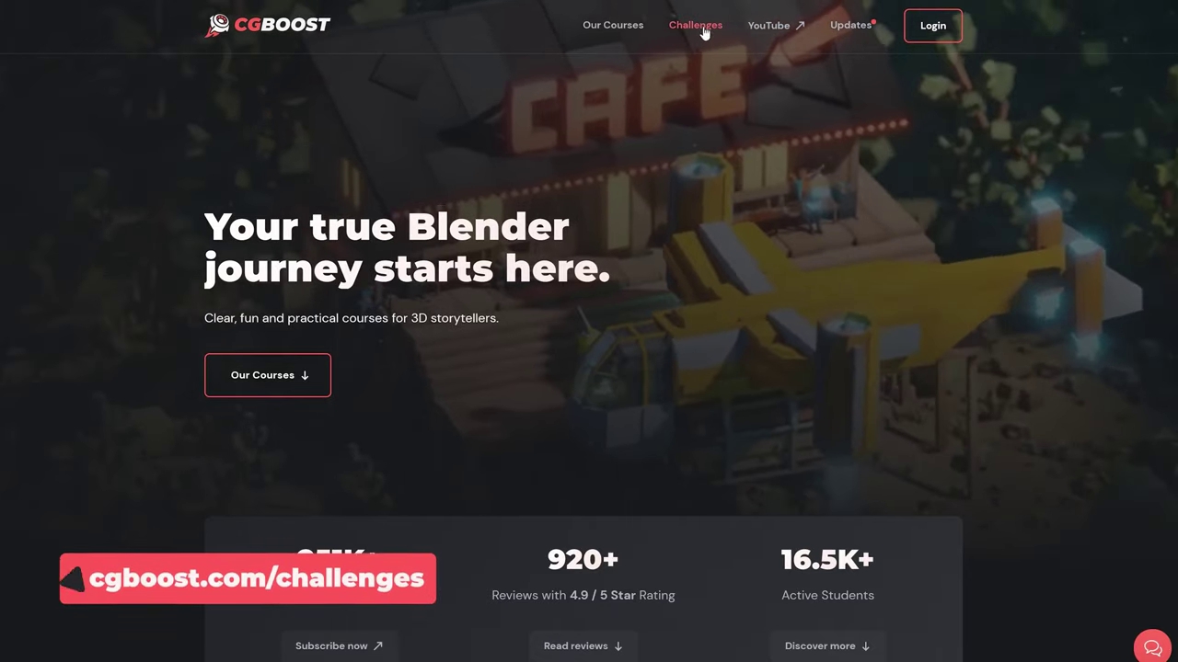
Open the Challenges page of the CG Boost website and view the current challenge.
left_click(699, 28)
scroll(996, 196, "down", 3)
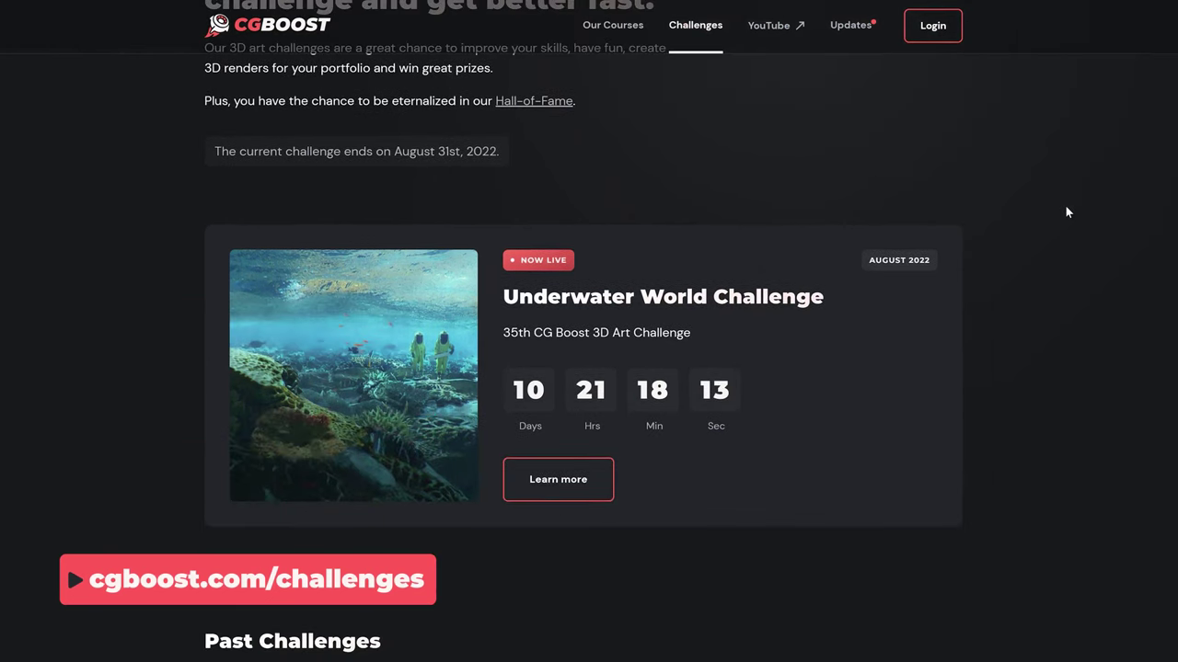